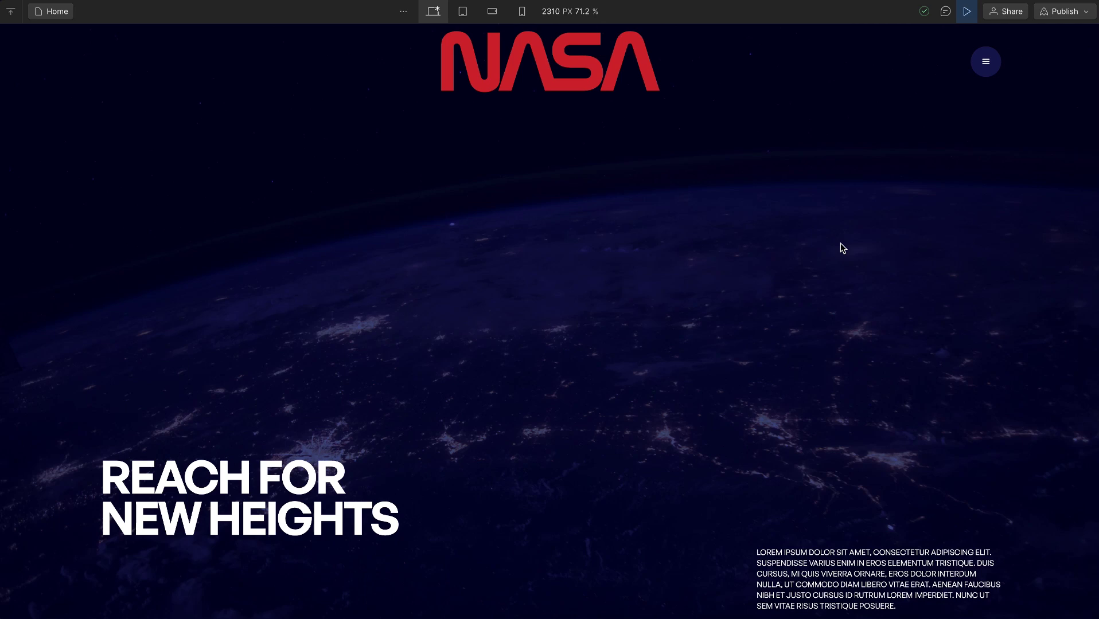
# Step: Preview the NASA landing page at the desktop and tablet breakpoints, examining how the logo and hero respond to scrolling
pyautogui.scroll(-3, 840, 247)
pyautogui.scroll(3, 841, 247)
pyautogui.click(463, 12)
pyautogui.scroll(-3, 717, 281)
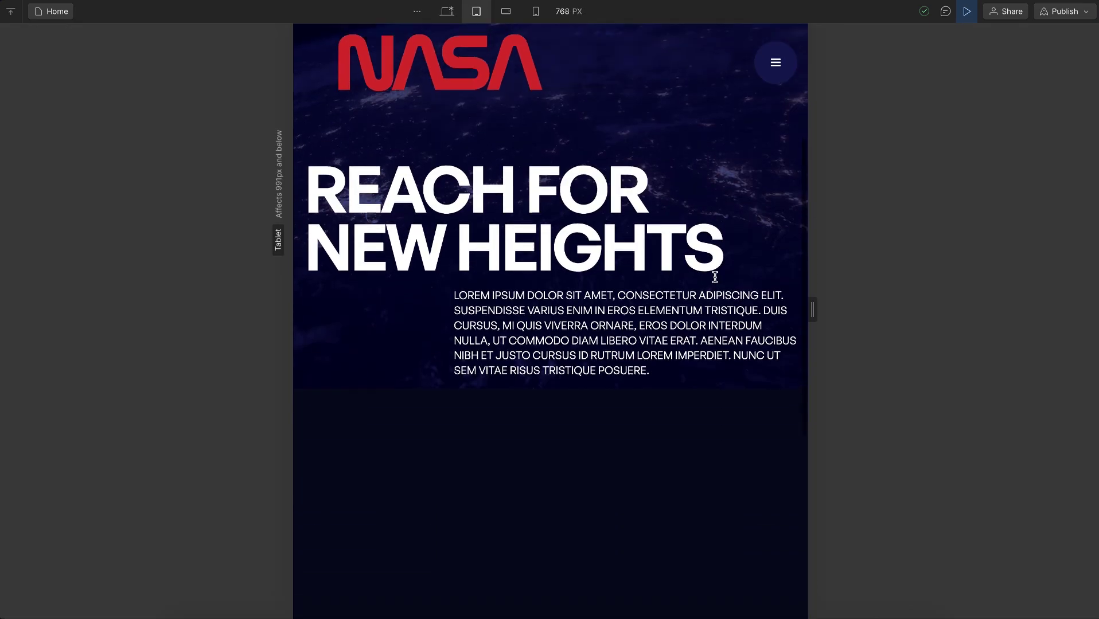
pyautogui.scroll(3, 717, 281)
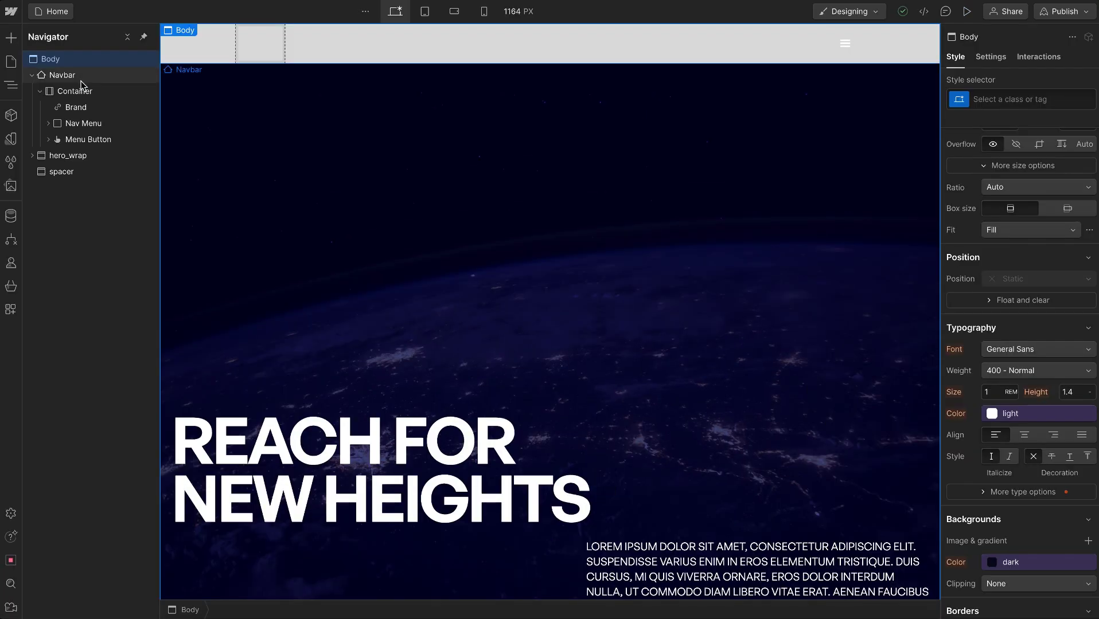
# Step: Give the Navbar element the new class nav_wrap
pyautogui.click(82, 80)
pyautogui.hotkey('ctrl', 'Return')
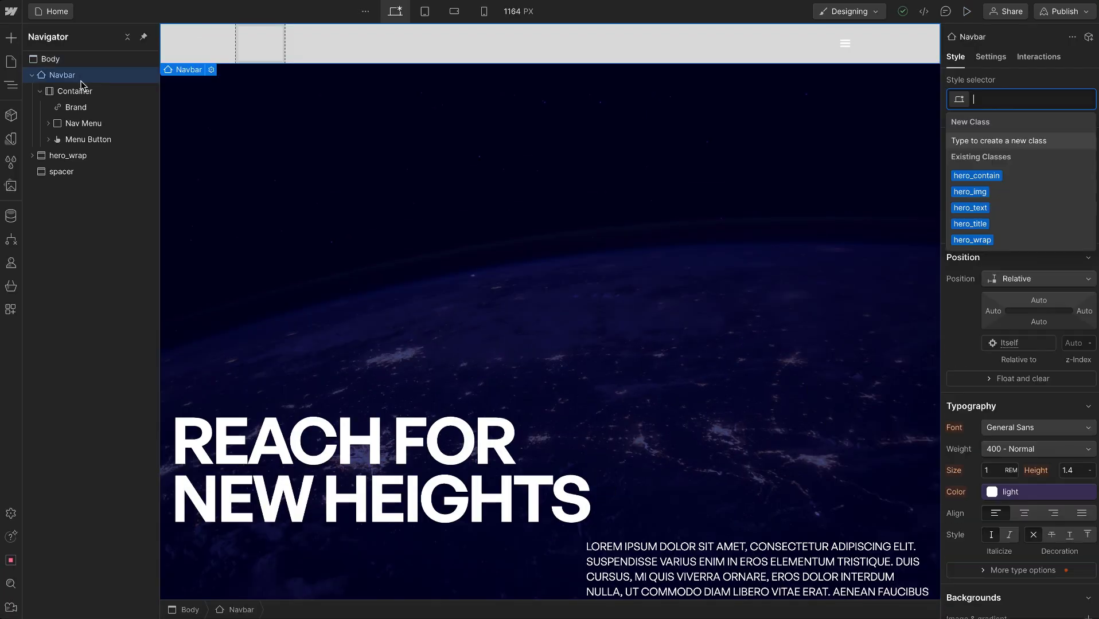
pyautogui.write('nav_wrap')
pyautogui.press('Return')
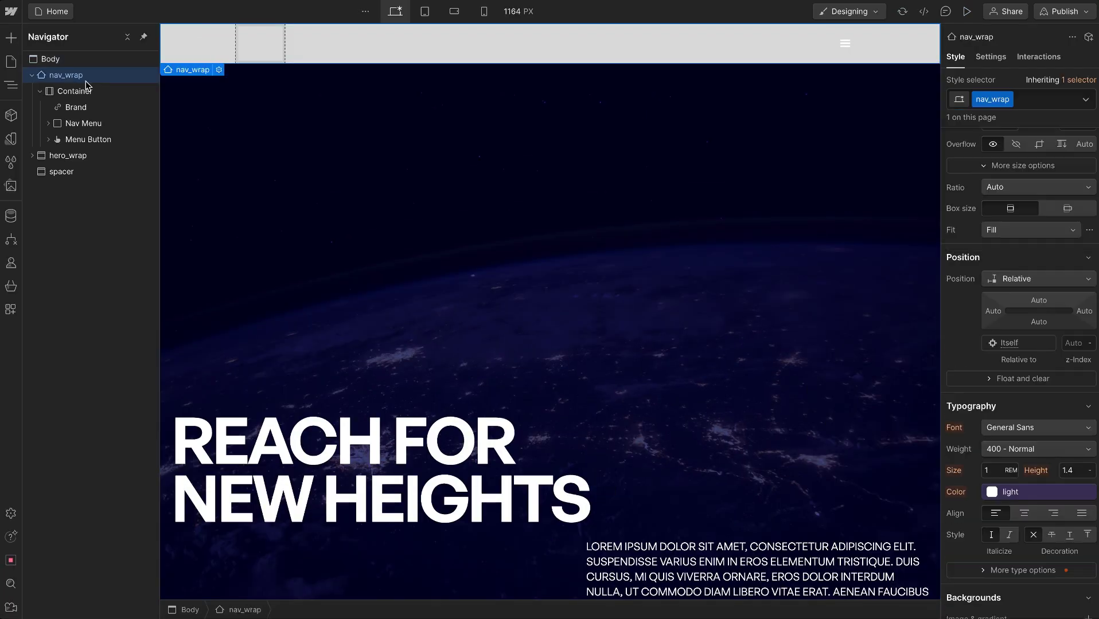
# Step: Set nav_wrap to fixed position, anchored across the full top edge of the page, with a z-index of 100
pyautogui.click(1037, 280)
pyautogui.click(1016, 311)
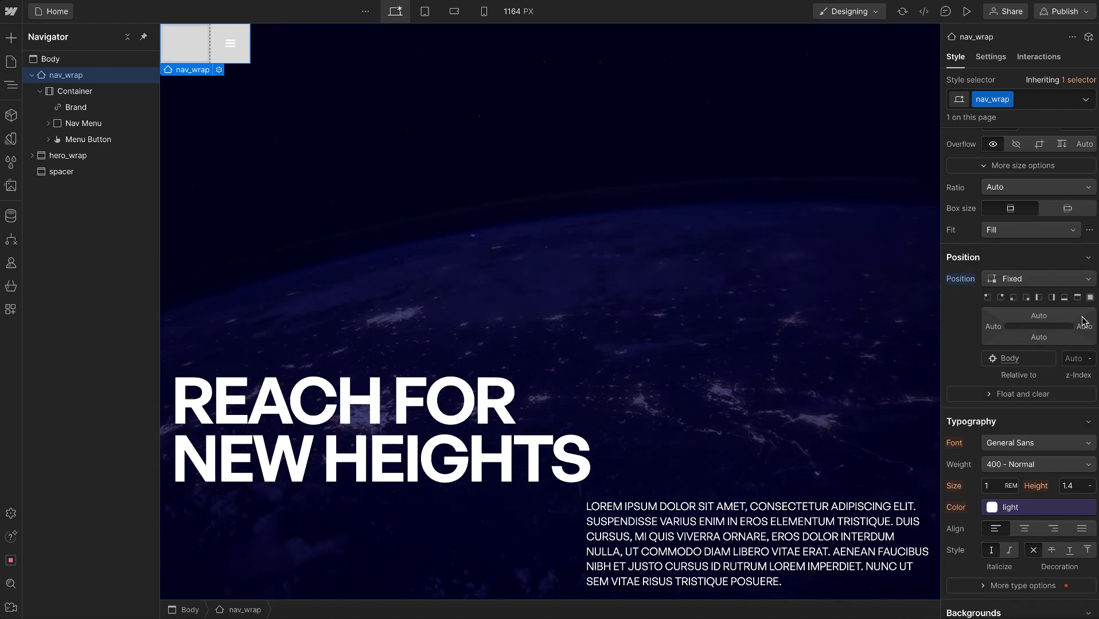
pyautogui.click(1077, 298)
pyautogui.click(1076, 359)
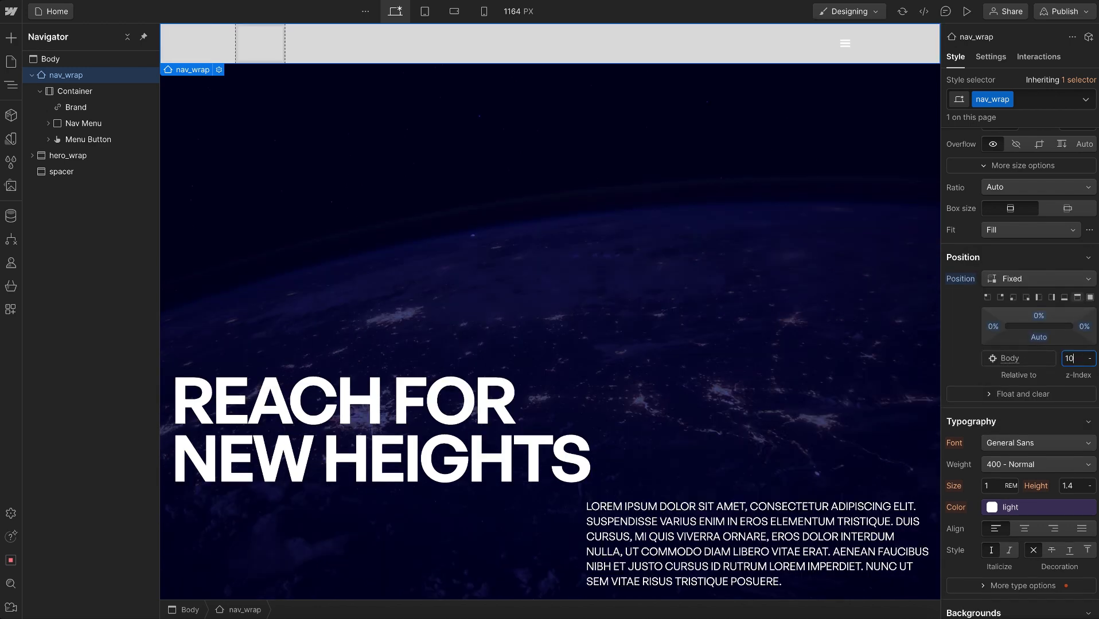
pyautogui.write('100')
# Step: Make the nav_wrap background color fully transparent by reducing its alpha to 0
pyautogui.scroll(-4, 1035, 405)
pyautogui.click(987, 416)
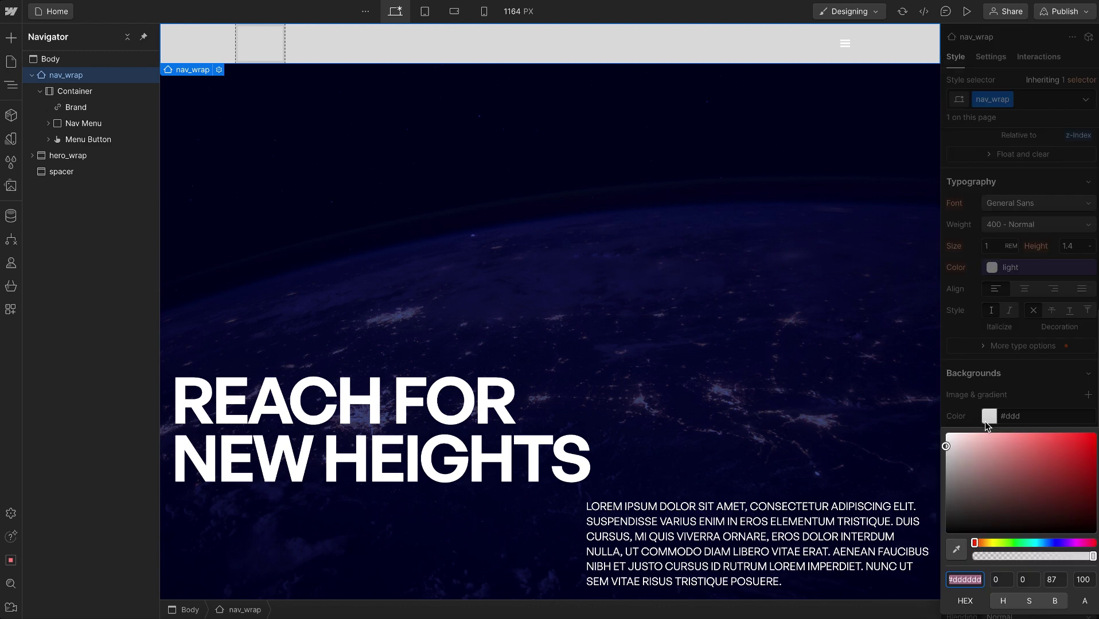
pyautogui.click(979, 556)
pyautogui.click(1032, 326)
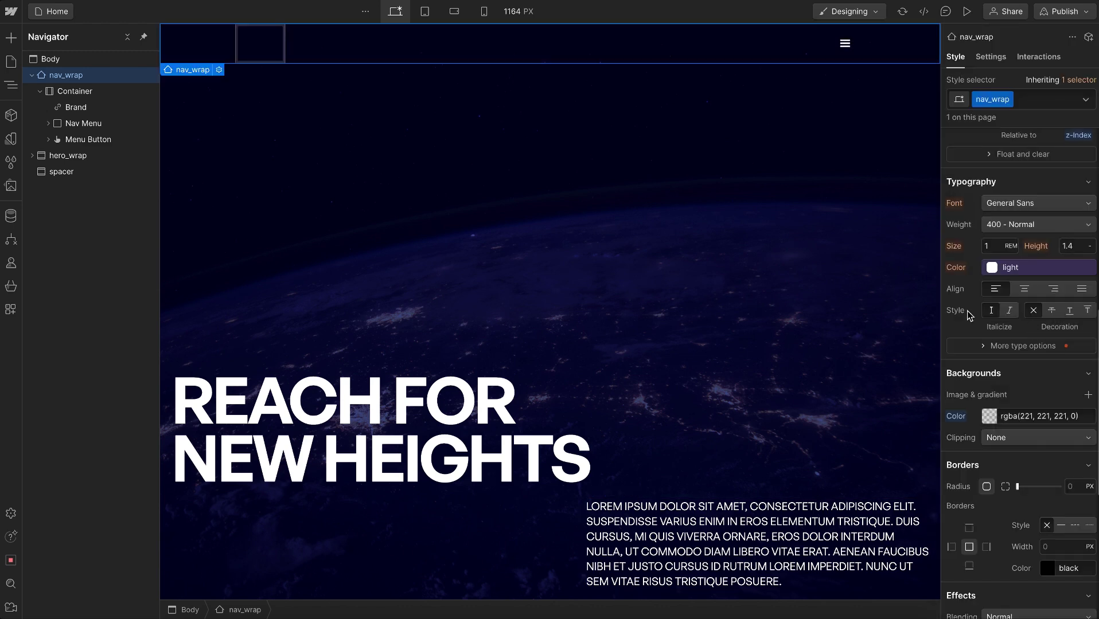
# Step: Add a div block and nest it inside nav_wrap, directly below Container
pyautogui.click(39, 92)
pyautogui.hotkey('ctrl', 'e')
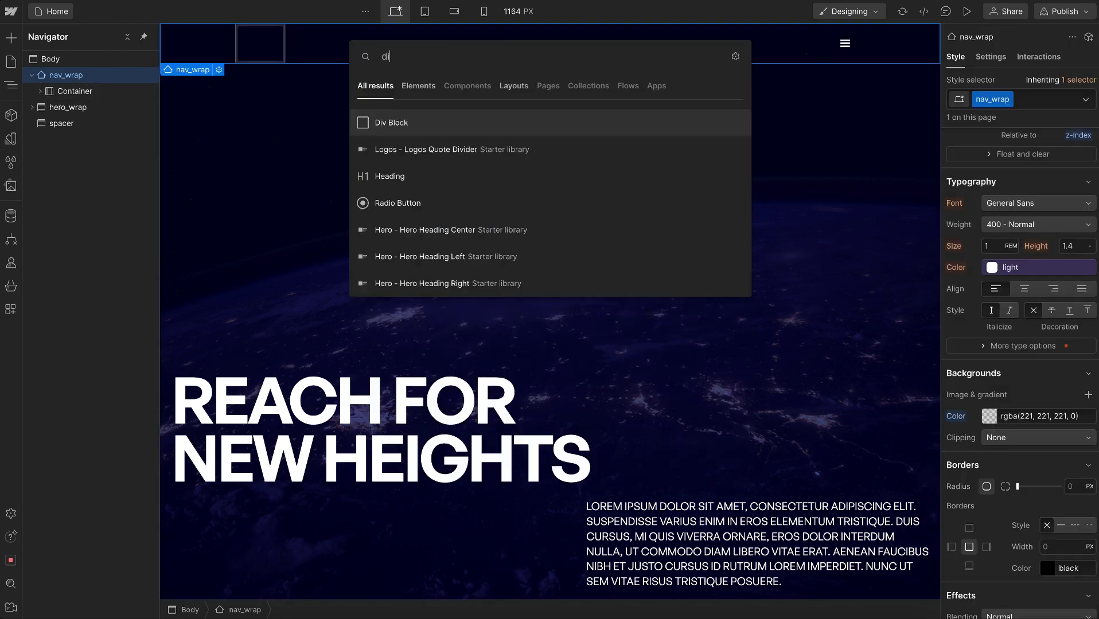
pyautogui.press('Return')
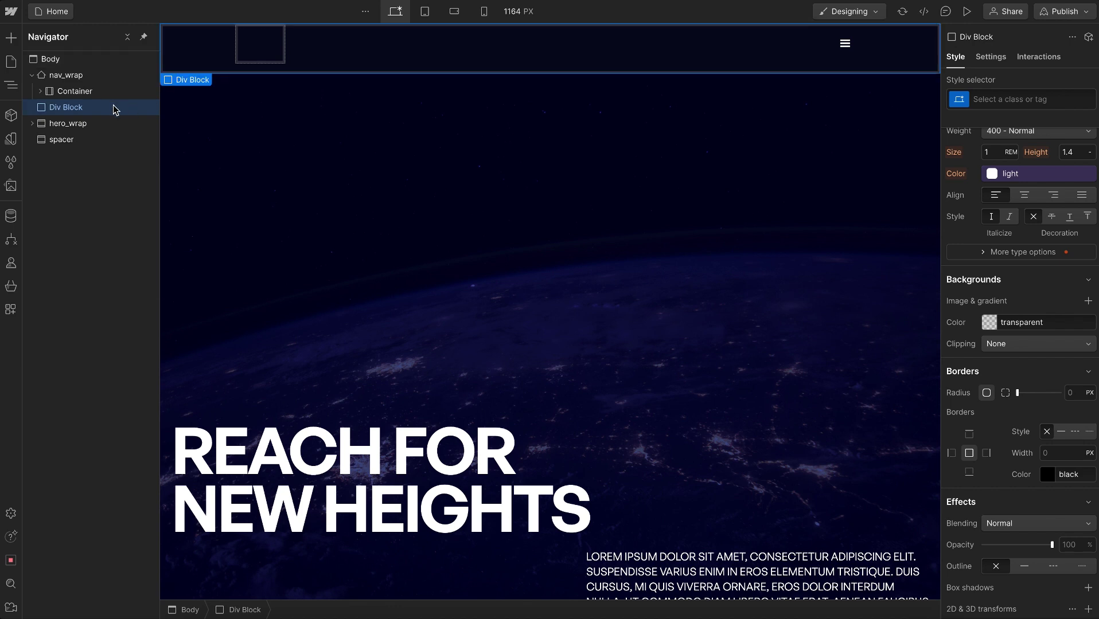
pyautogui.moveTo(71, 110); pyautogui.dragTo(80, 109)
# Step: Give the new div block the class nav_top and add the u-container global combo class
pyautogui.hotkey('ctrl', 'Return')
pyautogui.write('nav')
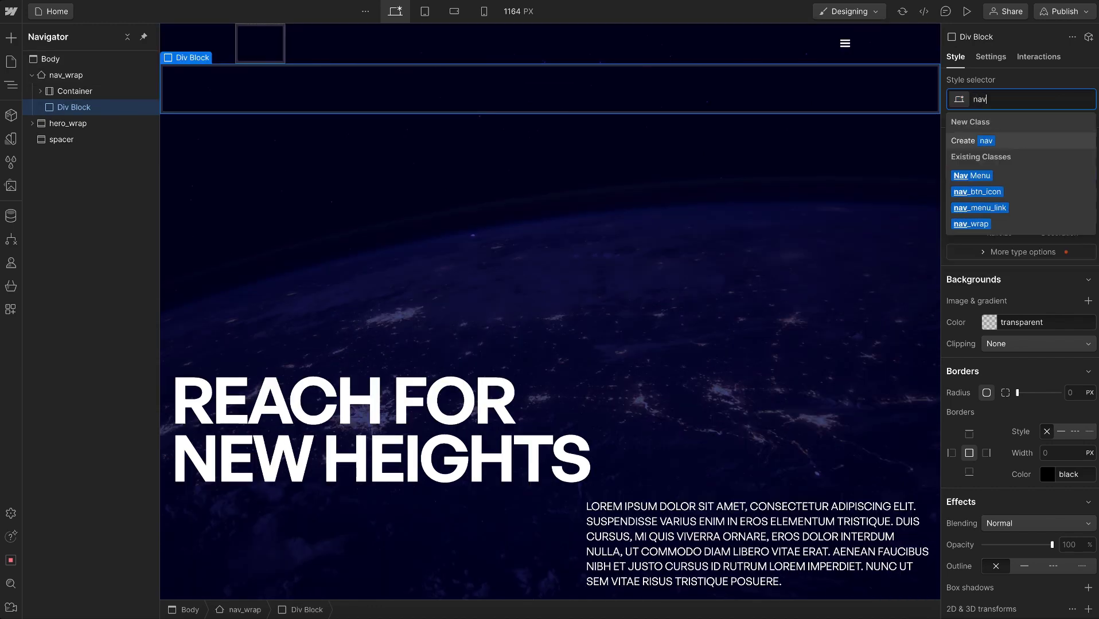
pyautogui.write('_top')
pyautogui.press('Return')
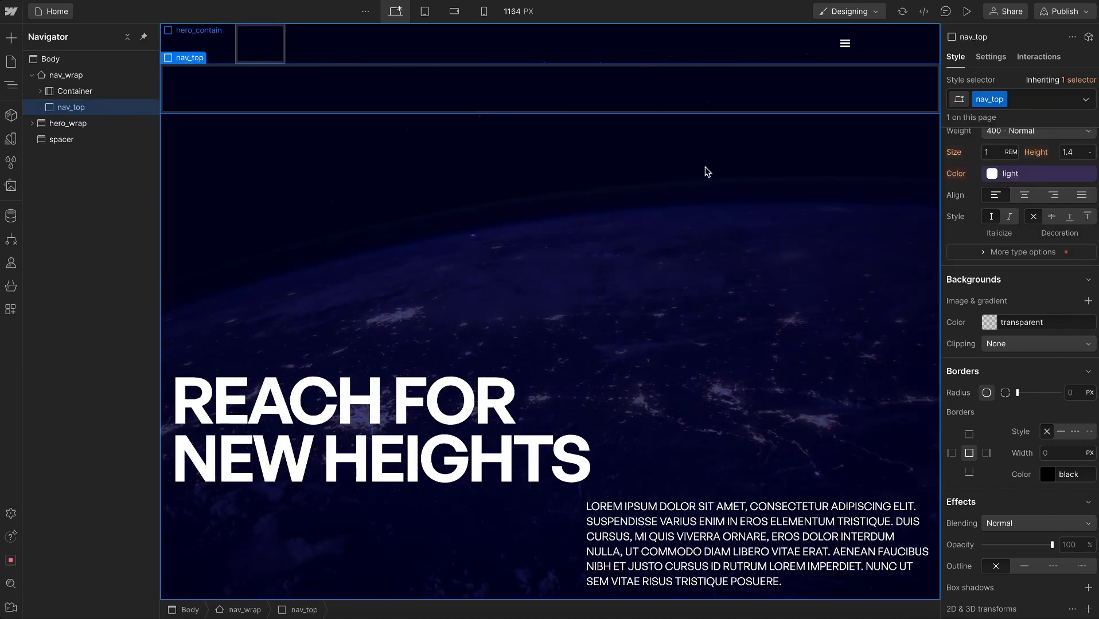
pyautogui.write('u-con')
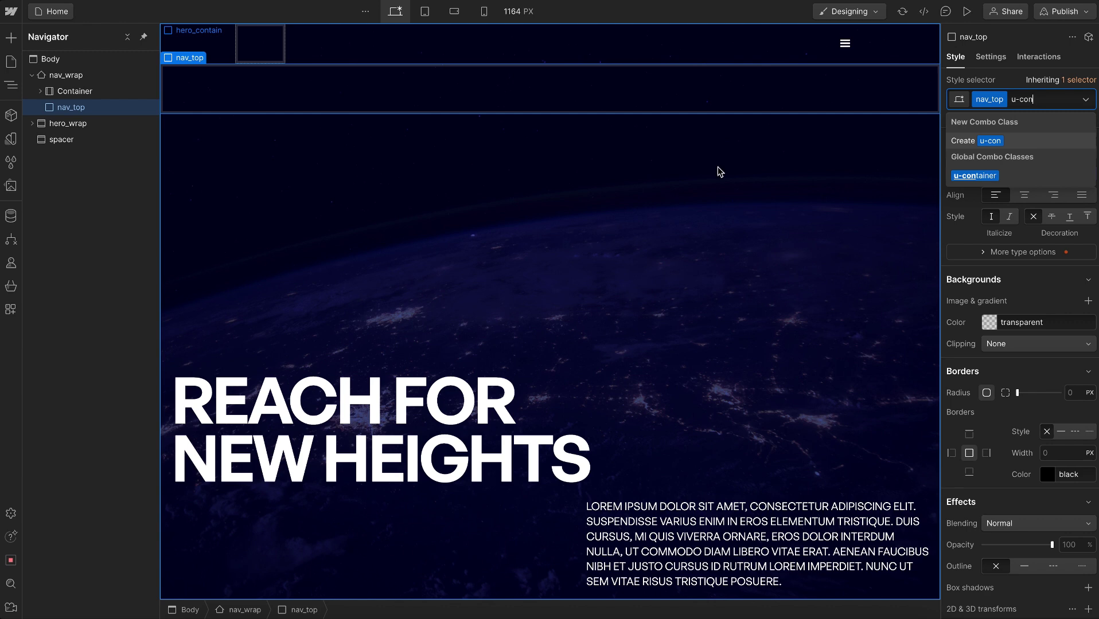
pyautogui.click(992, 181)
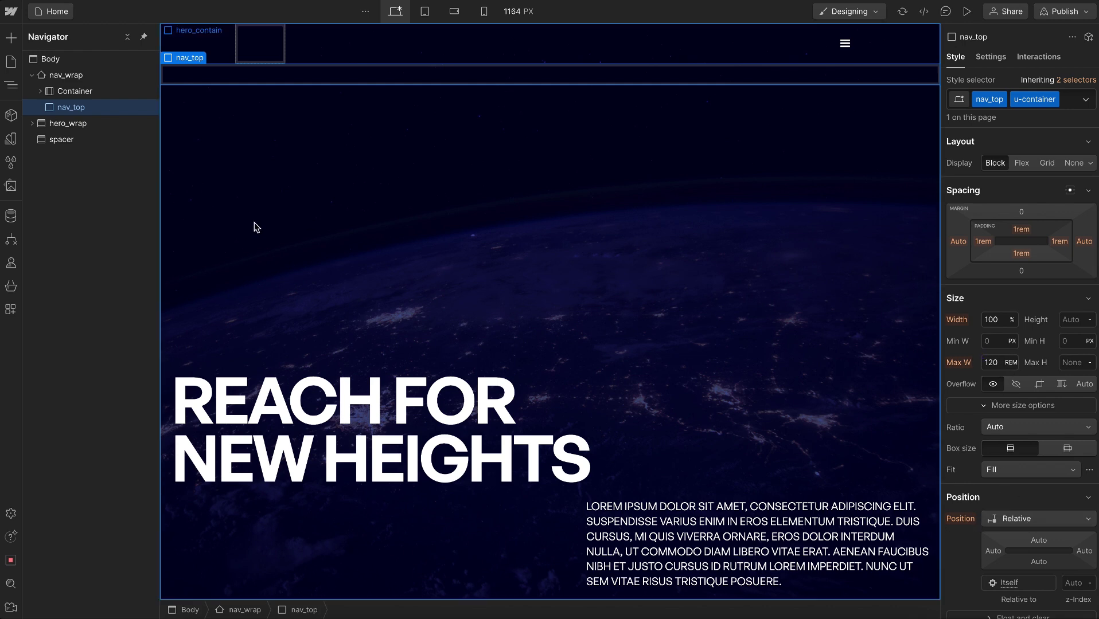
# Step: Add a div block inside nav_top and give it the class nav_logo_target
pyautogui.hotkey('ctrl', 'k')
pyautogui.write('div')
pyautogui.press('Return')
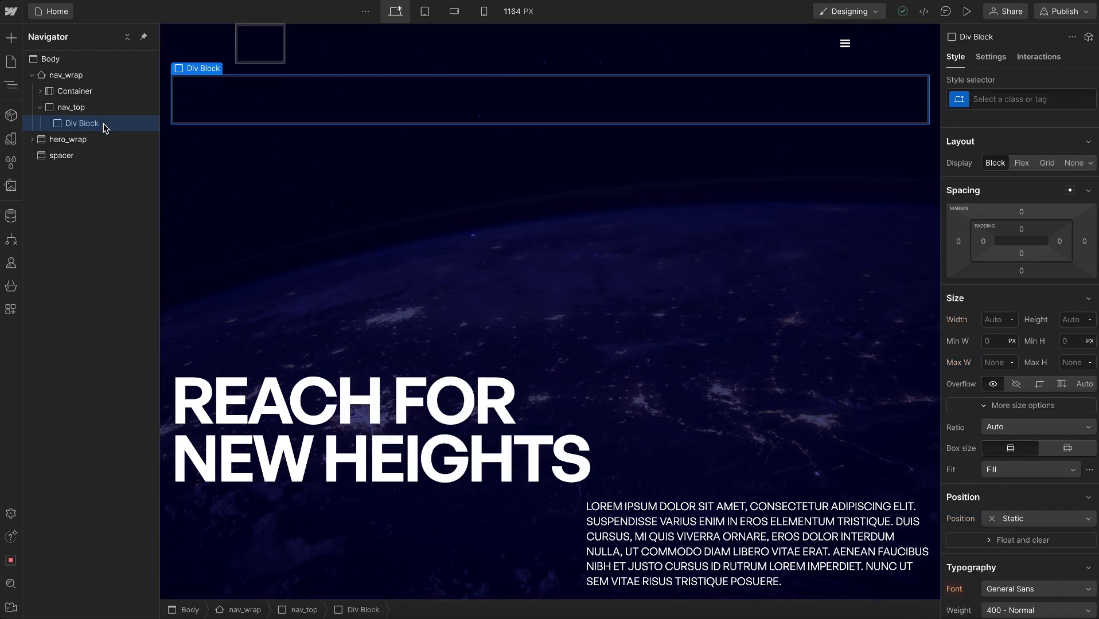
pyautogui.hotkey('ctrl', 'Return')
pyautogui.write('nav_logo_target')
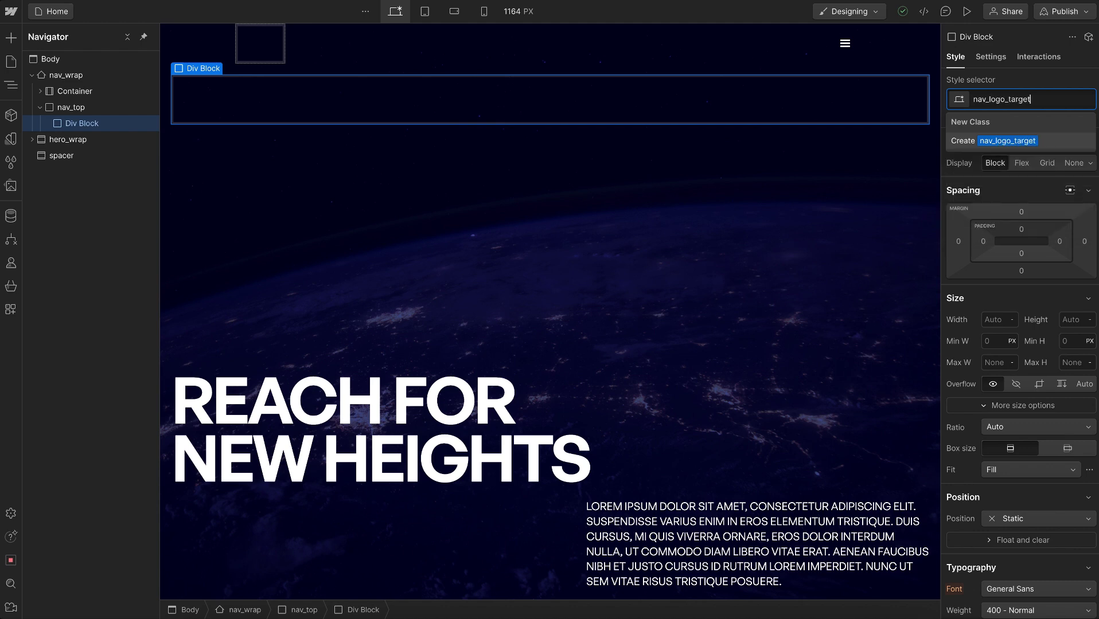
pyautogui.press('Return')
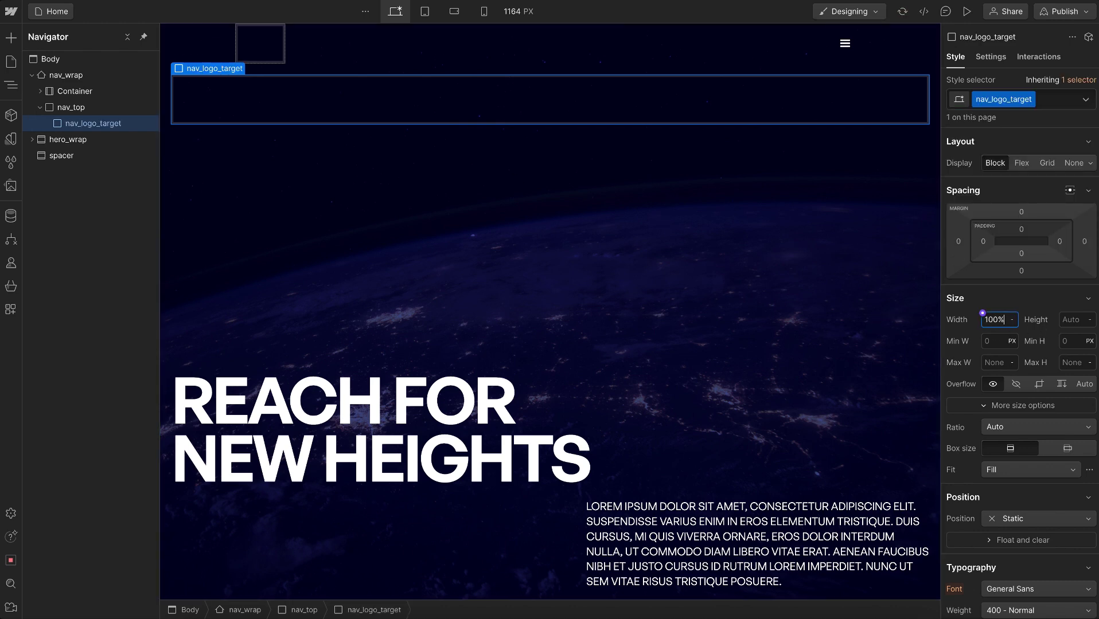
# Step: Set the width of nav_logo_target to 100% and its height to 5rem
pyautogui.write('100%')
pyautogui.press('Tab')
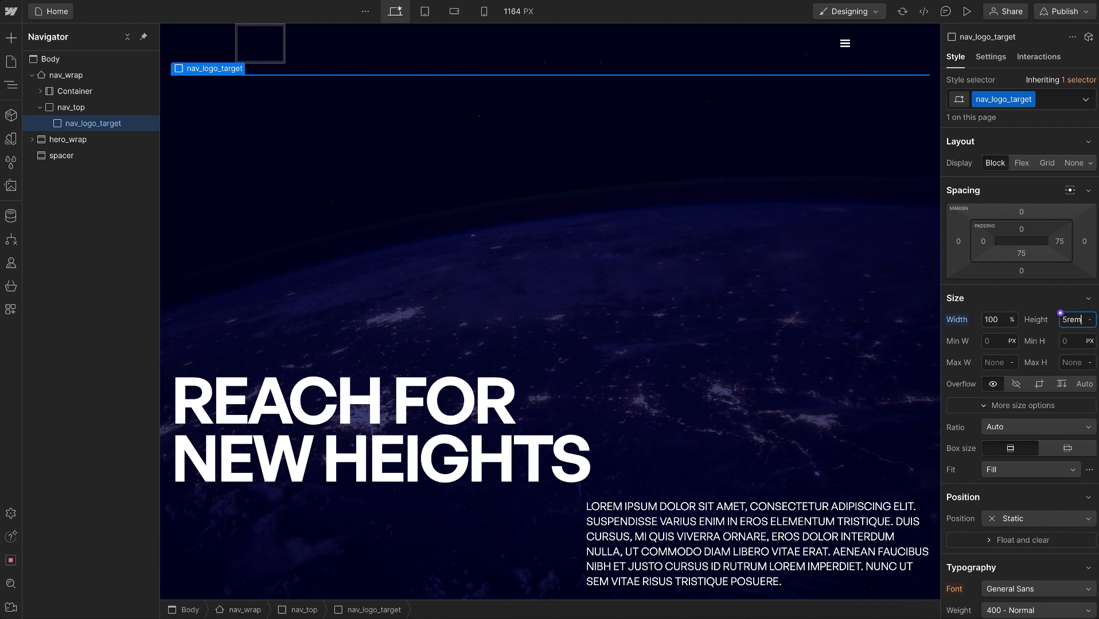
pyautogui.write('5rem')
pyautogui.press('Return')
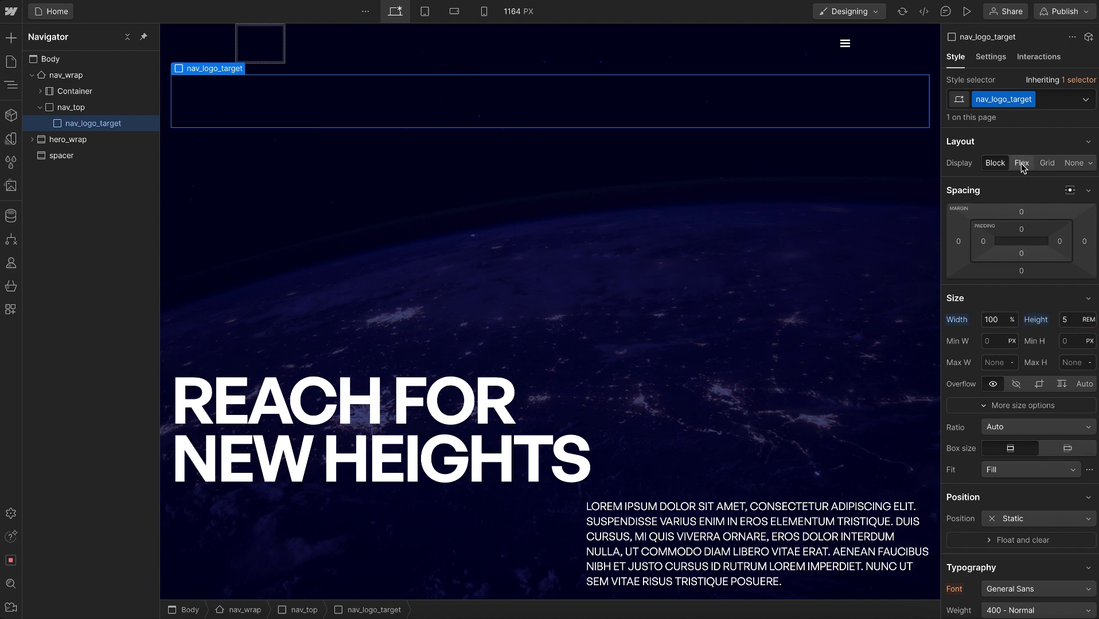
# Step: Make nav_logo_target a horizontal flex container with its children centered on the X axis
pyautogui.click(1021, 164)
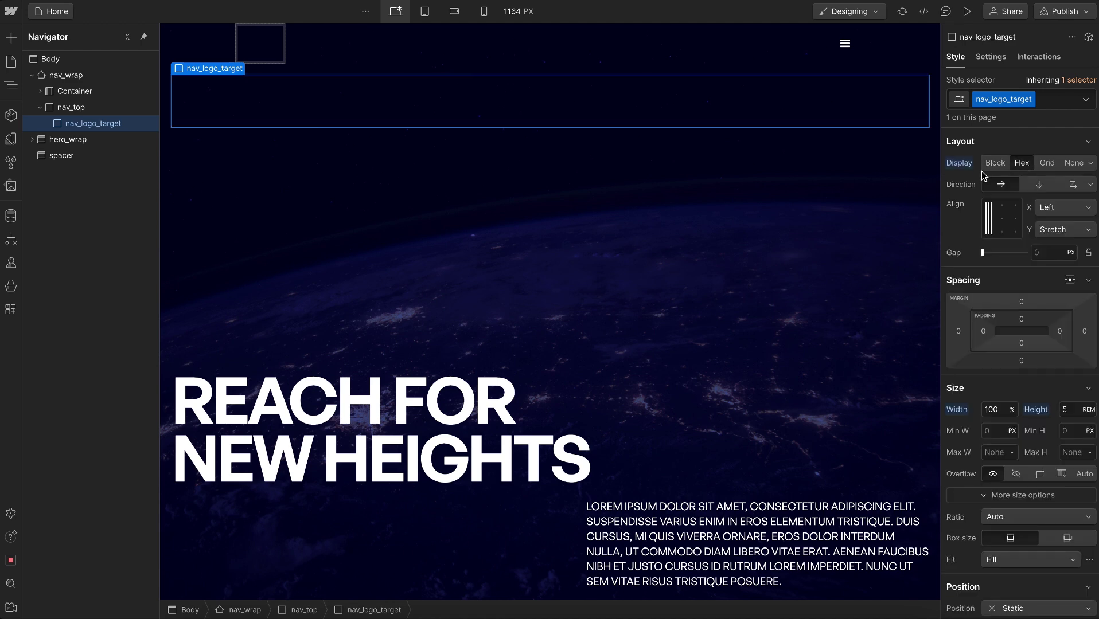
pyautogui.click(1050, 215)
pyautogui.click(1052, 222)
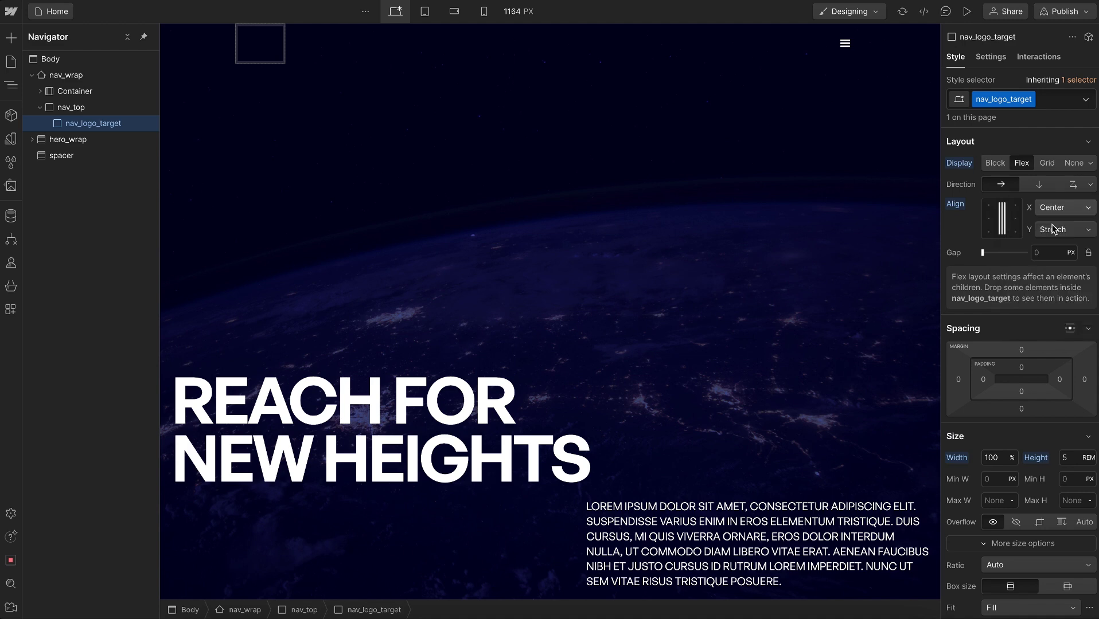
# Step: Add a div block inside nav_logo_target and give it the class nav_logo_element
pyautogui.hotkey('ctrl', 'k')
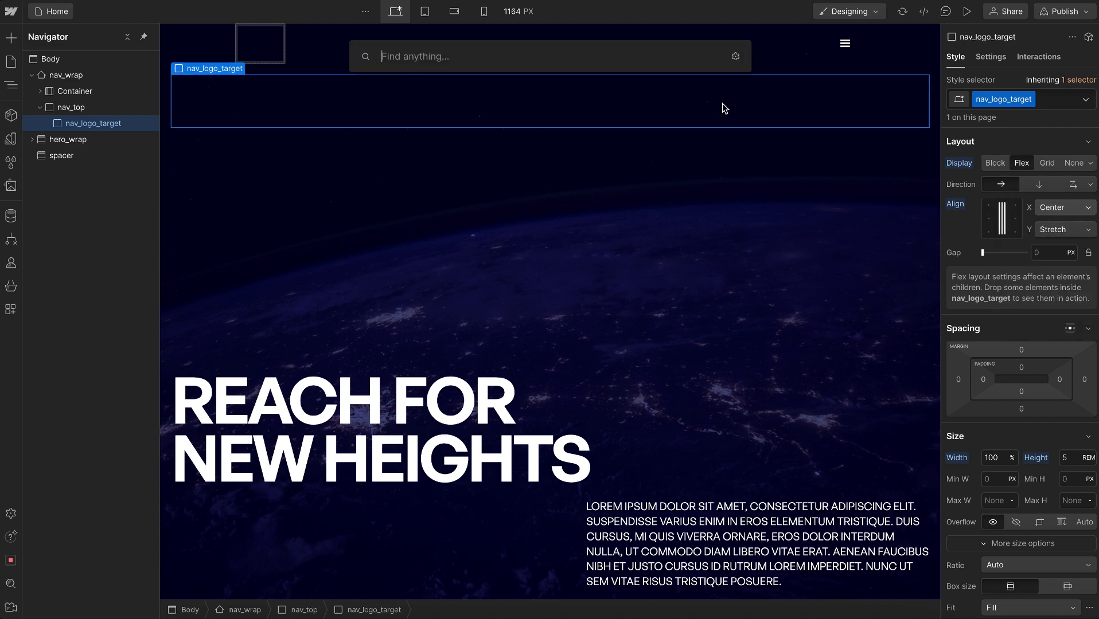
pyautogui.write('div')
pyautogui.press('Return')
pyautogui.hotkey('ctrl', 'Return')
pyautogui.write('nav_logo_el')
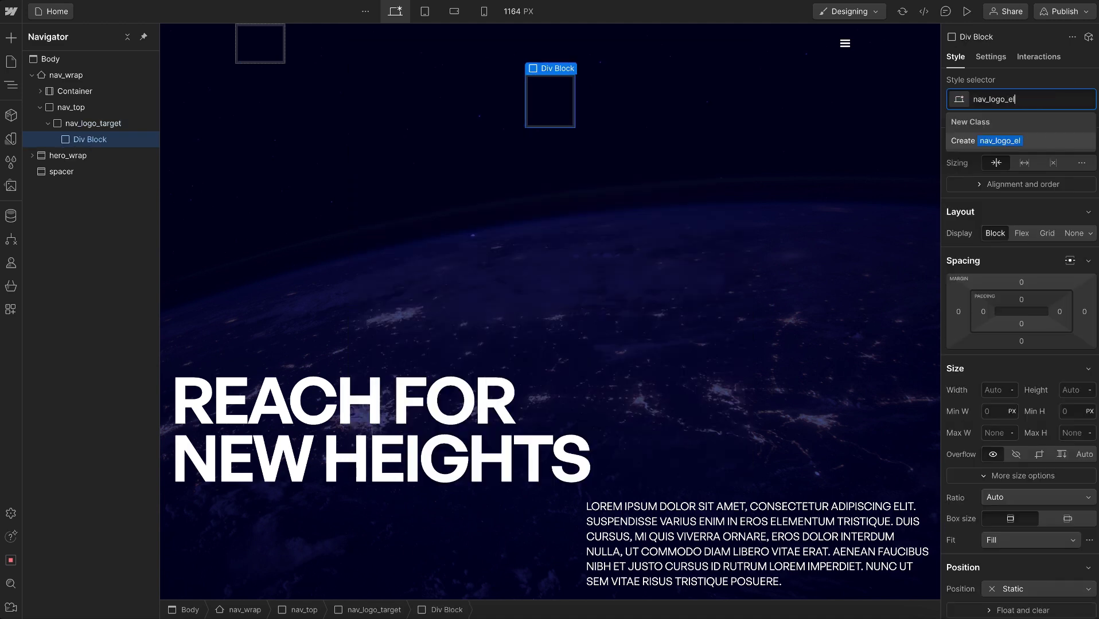
pyautogui.write('ement')
pyautogui.press('Return')
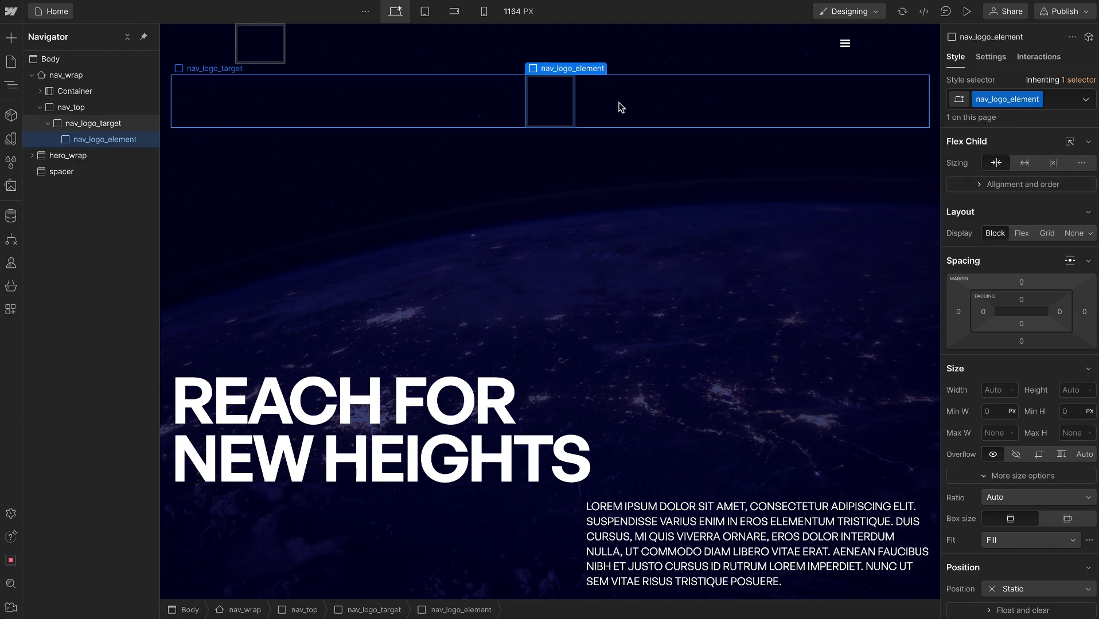
# Step: Check the NASA logo frame's dimensions in Figma and give nav_logo_element a custom aspect ratio of 3.58 : 1 in Webflow
pyautogui.hotkey('ctrl', 'Right')
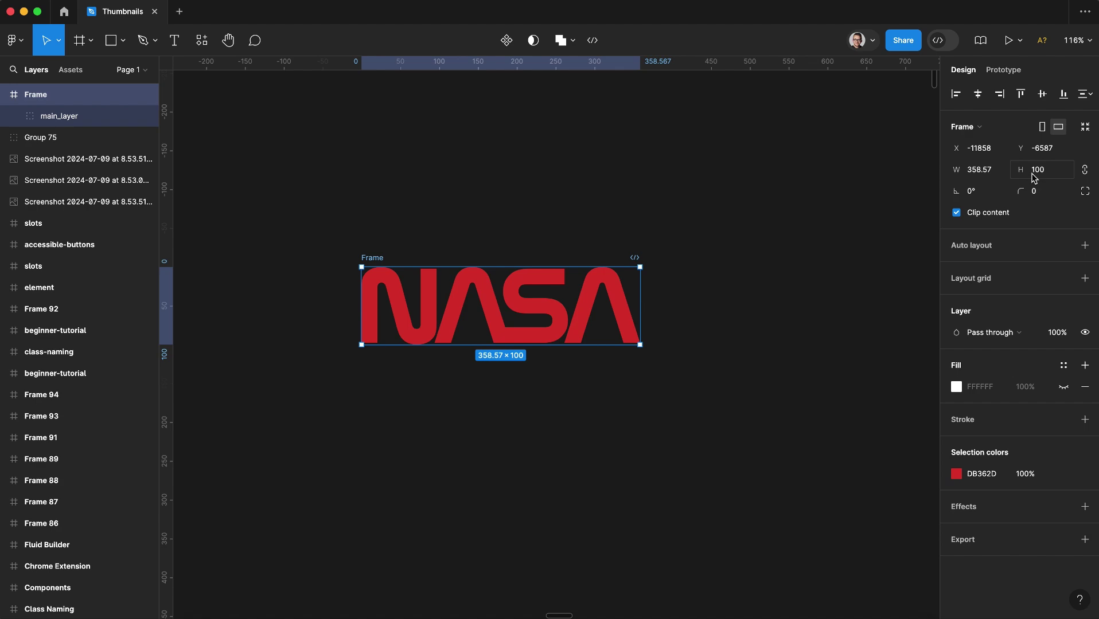
pyautogui.hotkey('ctrl', 'Left')
pyautogui.scroll(-4, 1026, 375)
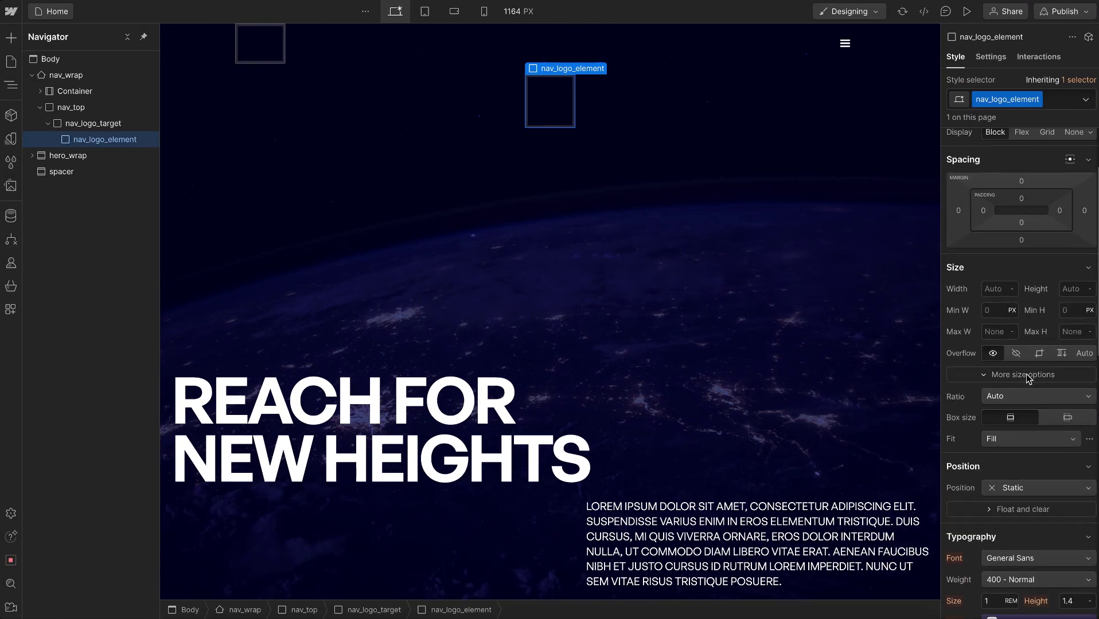
pyautogui.click(1019, 386)
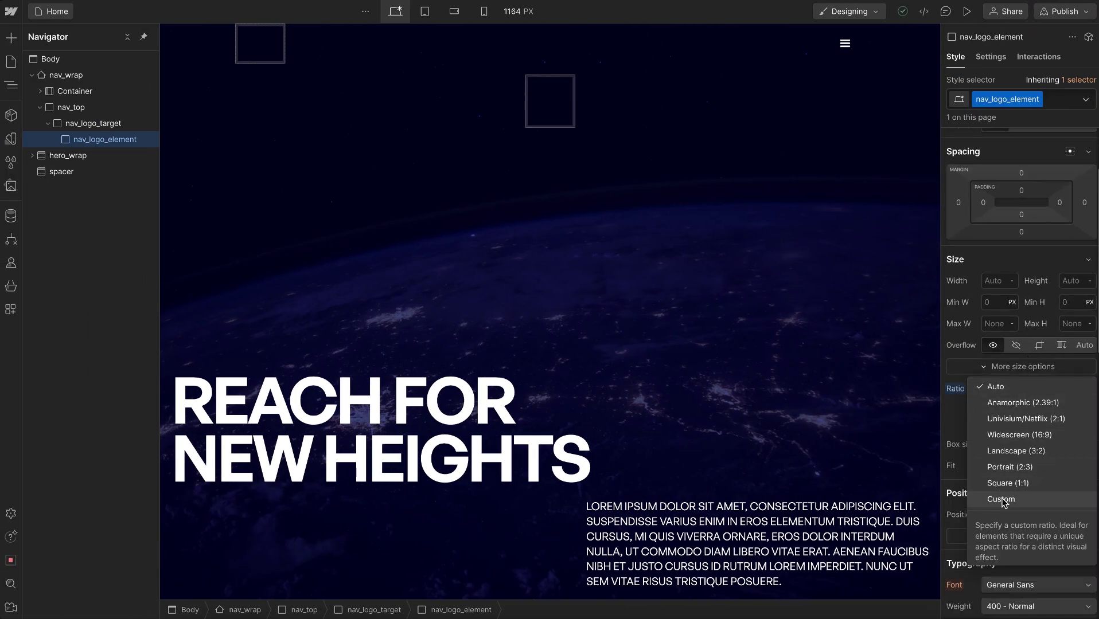
pyautogui.click(1010, 497)
pyautogui.click(1004, 409)
pyautogui.write('3.58')
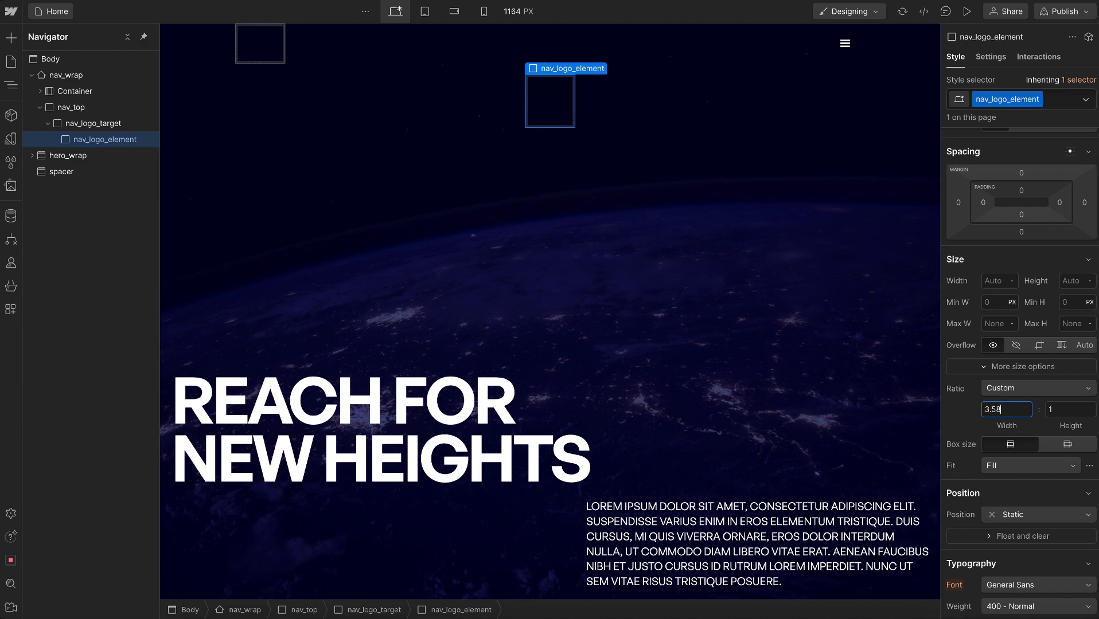
pyautogui.press('Return')
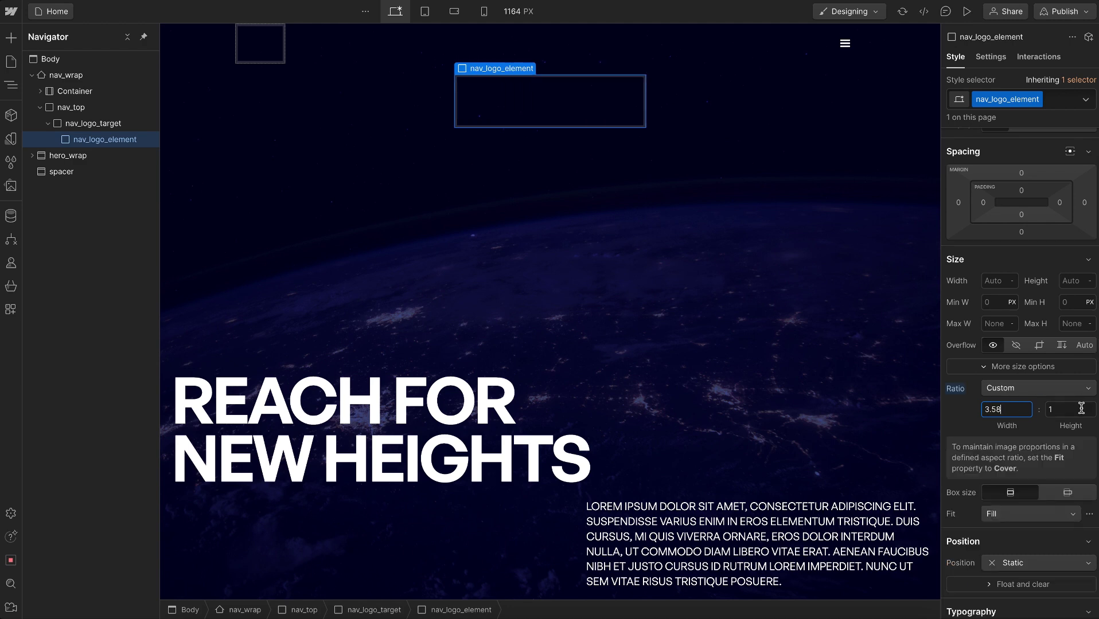
# Step: Set the position of nav_logo_element to relative
pyautogui.scroll(-2, 1055, 436)
pyautogui.click(1037, 429)
pyautogui.click(1022, 441)
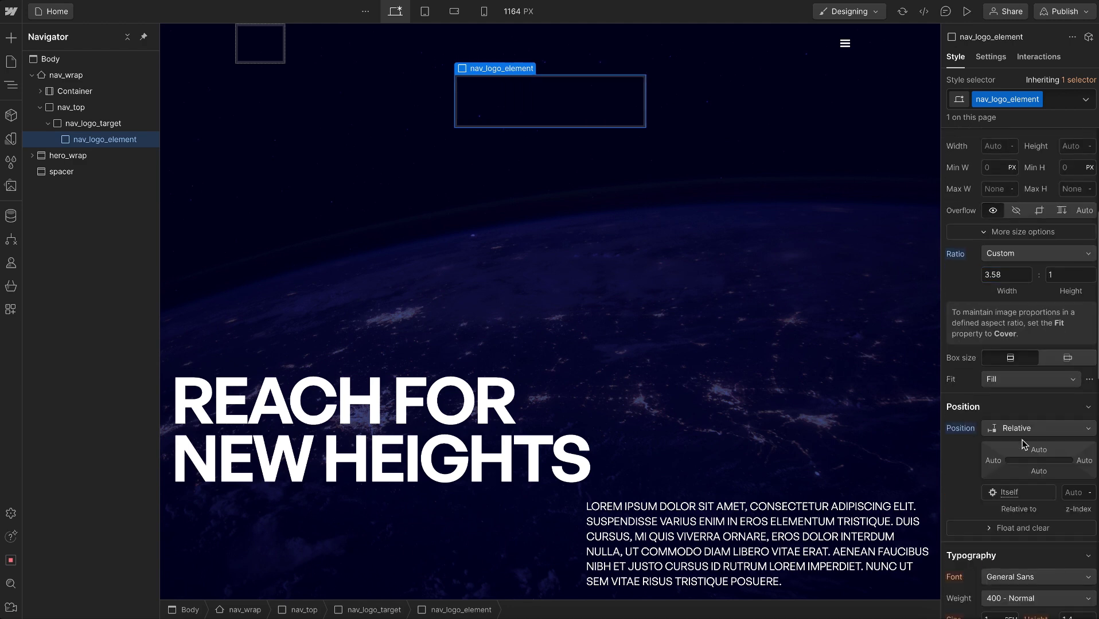
# Step: Move the Brand link from Container into nav_logo_element and give it the class nav_logo_cover
pyautogui.click(40, 91)
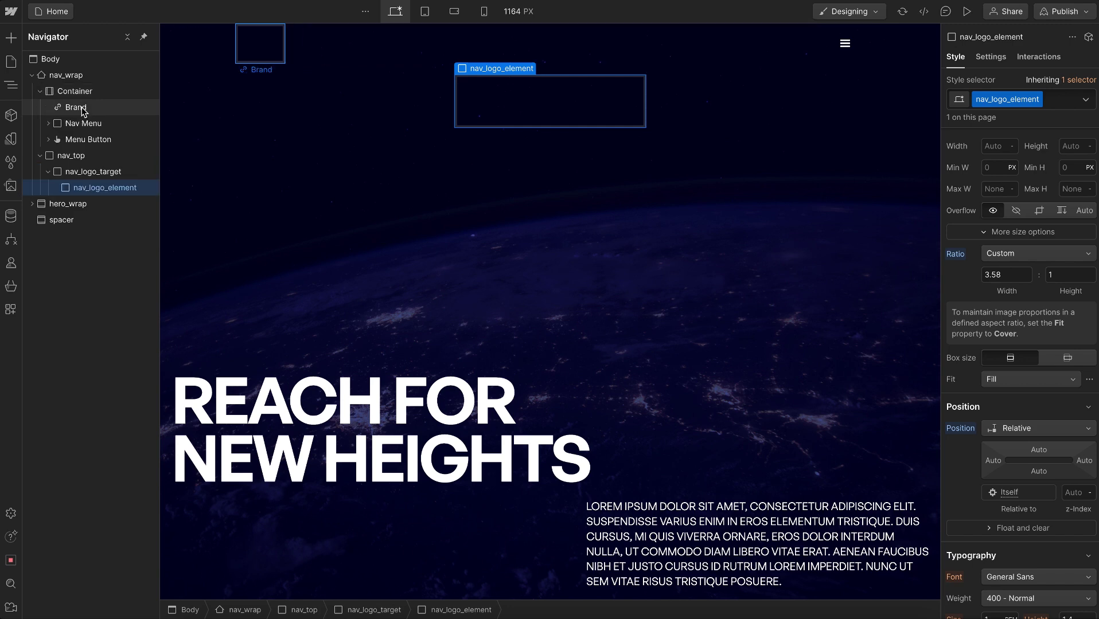
pyautogui.moveTo(81, 110); pyautogui.dragTo(109, 190)
pyautogui.hotkey('ctrl', 'Return')
pyautogui.write('nav_logo_')
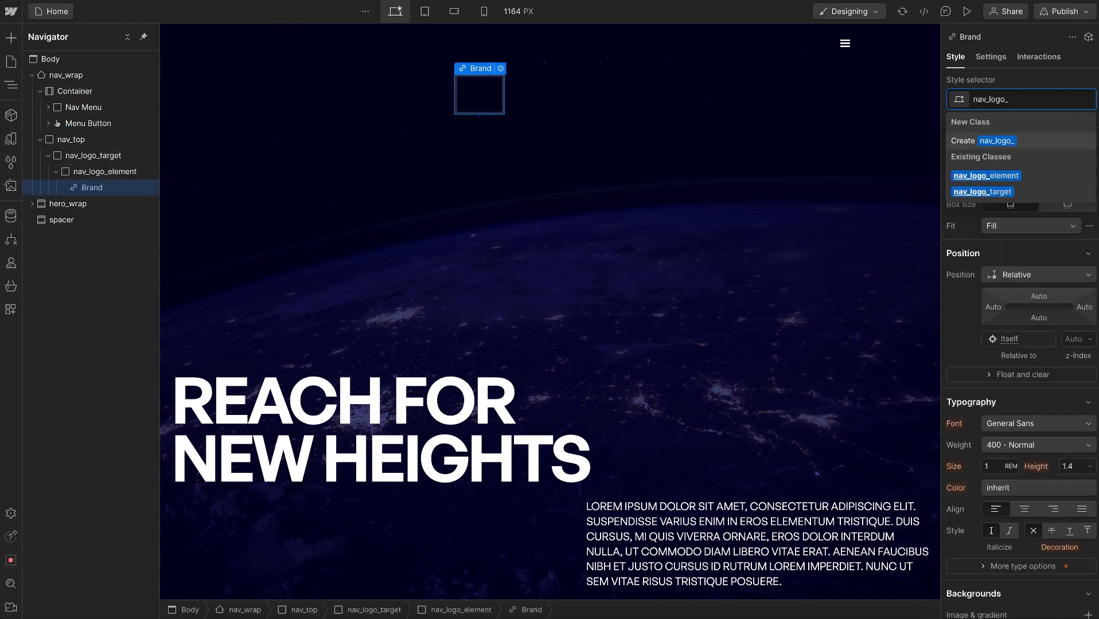
pyautogui.write('cover')
pyautogui.press('Return')
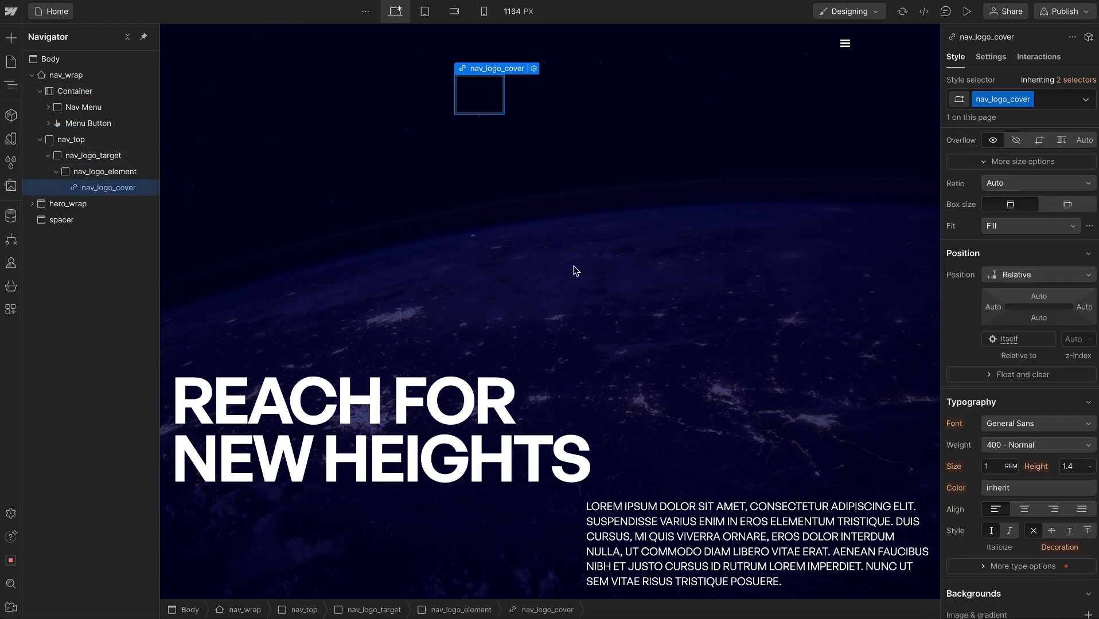
# Step: Set nav_logo_cover to absolute position, covering its parent with 0% offsets on all four sides
pyautogui.click(1011, 275)
pyautogui.click(998, 290)
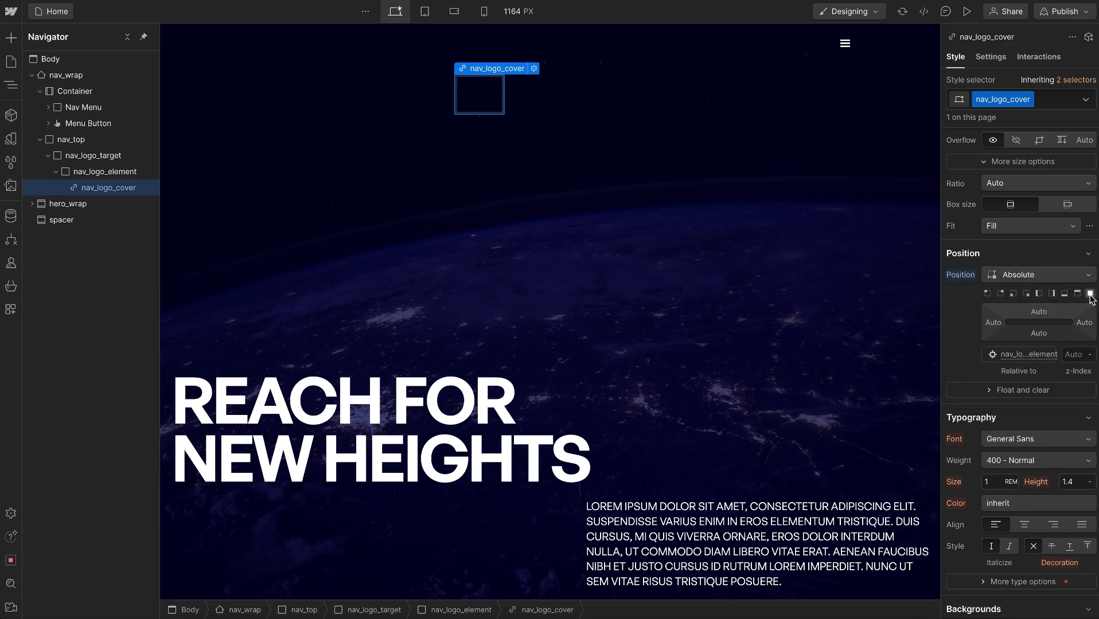
pyautogui.click(1090, 293)
# Step: Set the width and height of nav_logo_cover to 100%
pyautogui.scroll(4, 997, 211)
pyautogui.write('100')
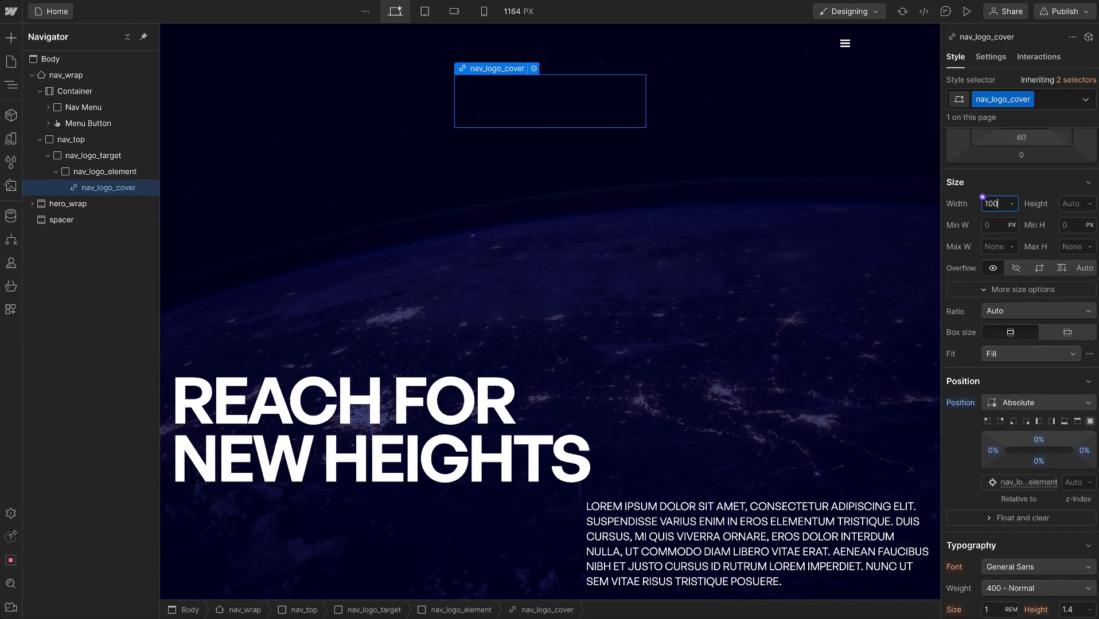
pyautogui.click(1070, 205)
pyautogui.write('100')
# Step: Switch to Figma and copy the NASA logo frame as SVG
pyautogui.hotkey('ctrl', 'Right')
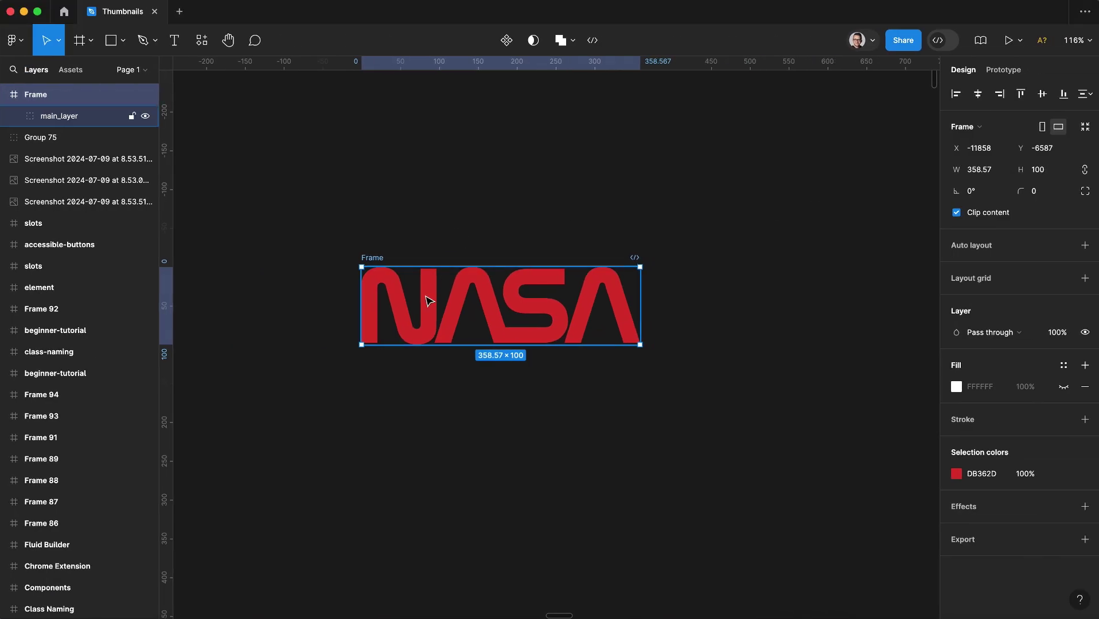
pyautogui.rightClick(427, 298)
pyautogui.moveTo(516, 185)
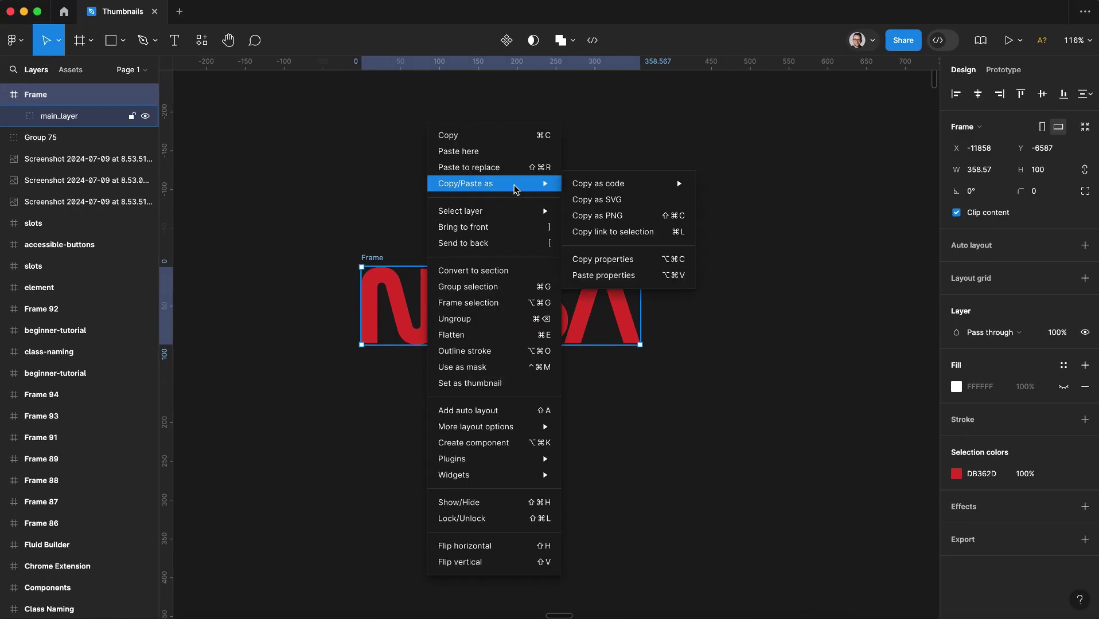
pyautogui.click(646, 206)
# Step: Back in Webflow, paste the copied NASA logo into nav_logo_cover using the SVG Import app, then close the app
pyautogui.hotkey('ctrl', 'Left')
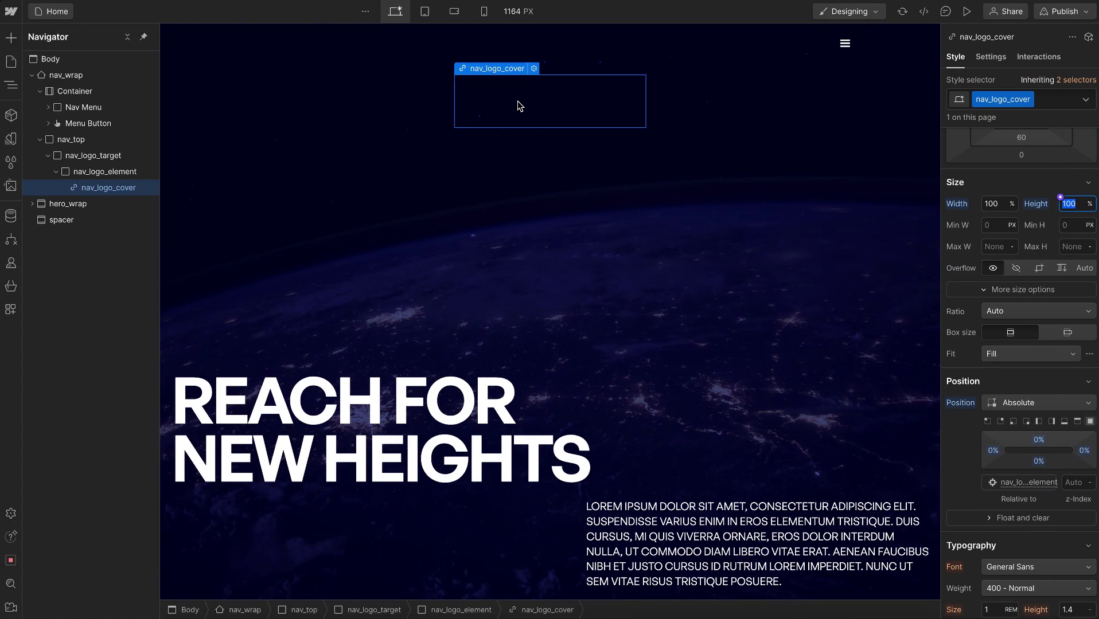
pyautogui.press('super+e')
pyautogui.write('svg')
pyautogui.click(445, 130)
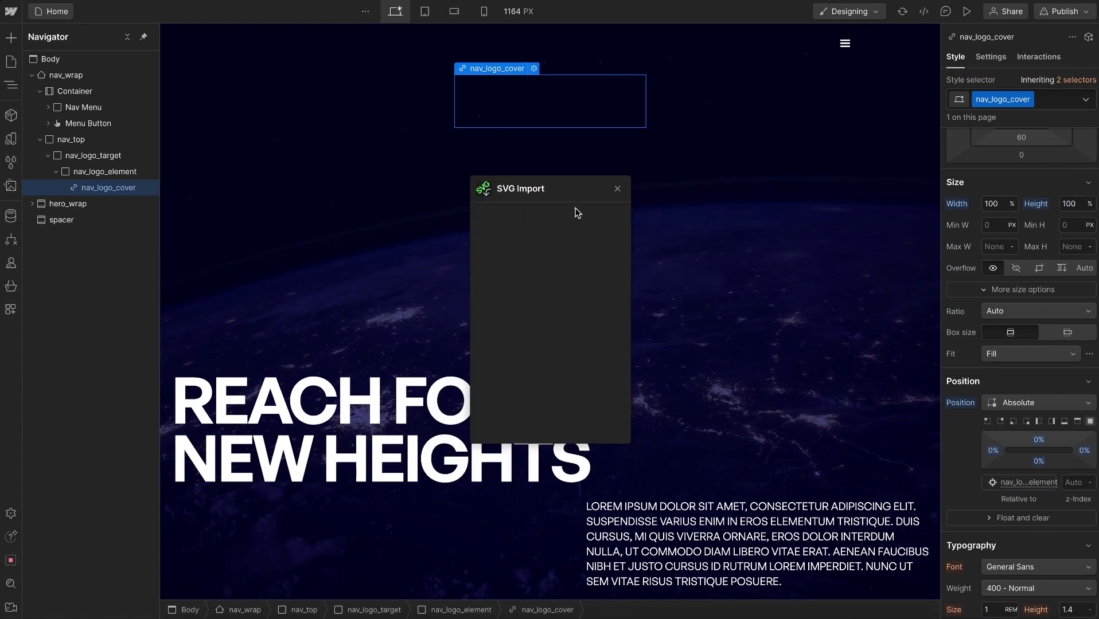
pyautogui.hotkey('ctrl', 'v')
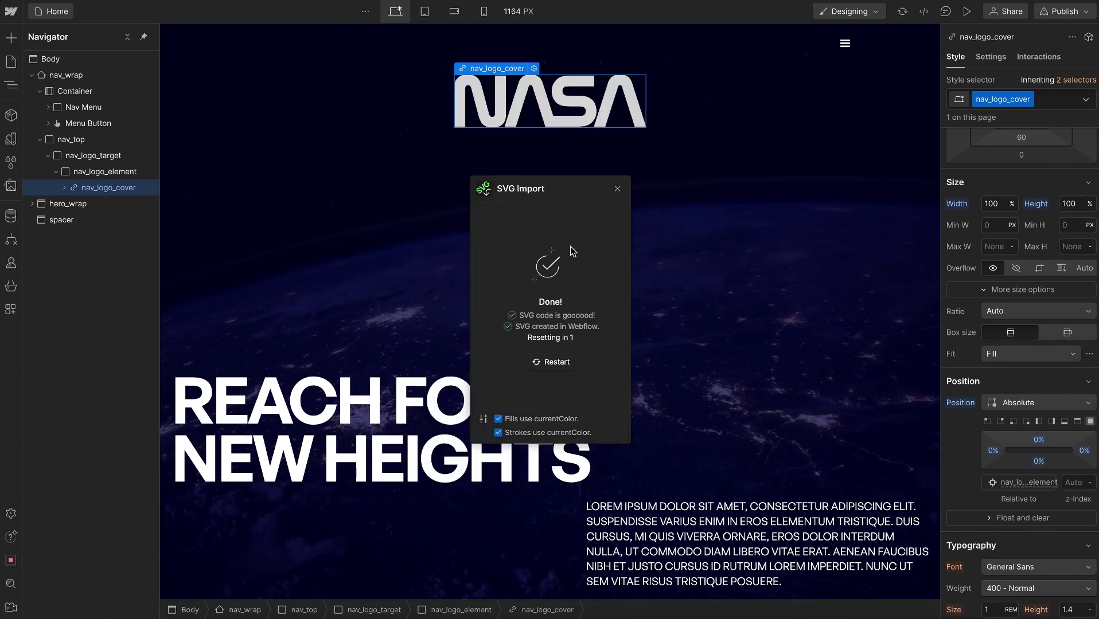
pyautogui.click(617, 189)
# Step: Apply the existing class nav_logo_cover to the Svg element inside the logo link
pyautogui.click(64, 191)
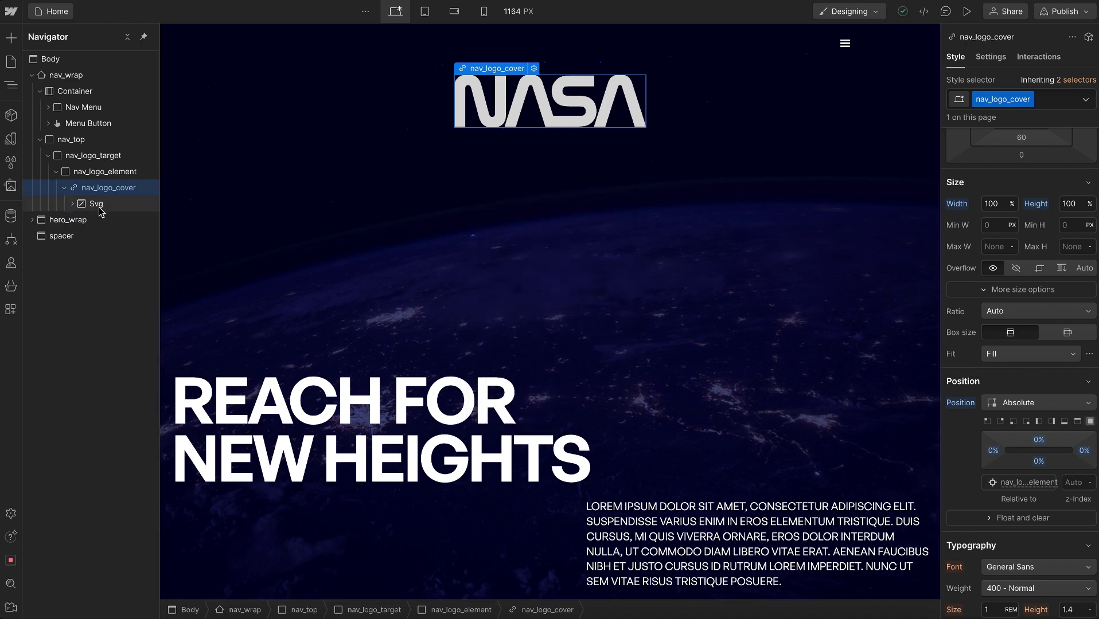
pyautogui.click(95, 204)
pyautogui.hotkey('ctrl', 'Return')
pyautogui.write('nav_logo_cover')
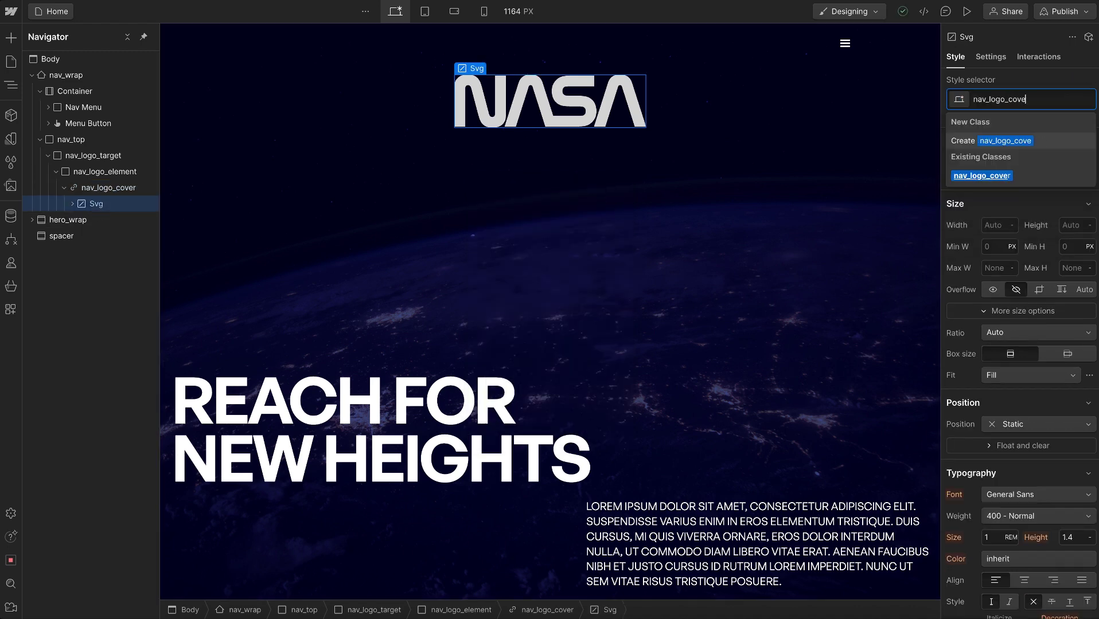
pyautogui.hotkey('ctrl', 'a')
pyautogui.press('BackSpace')
pyautogui.hotkey('ctrl', 'z')
pyautogui.press('Return')
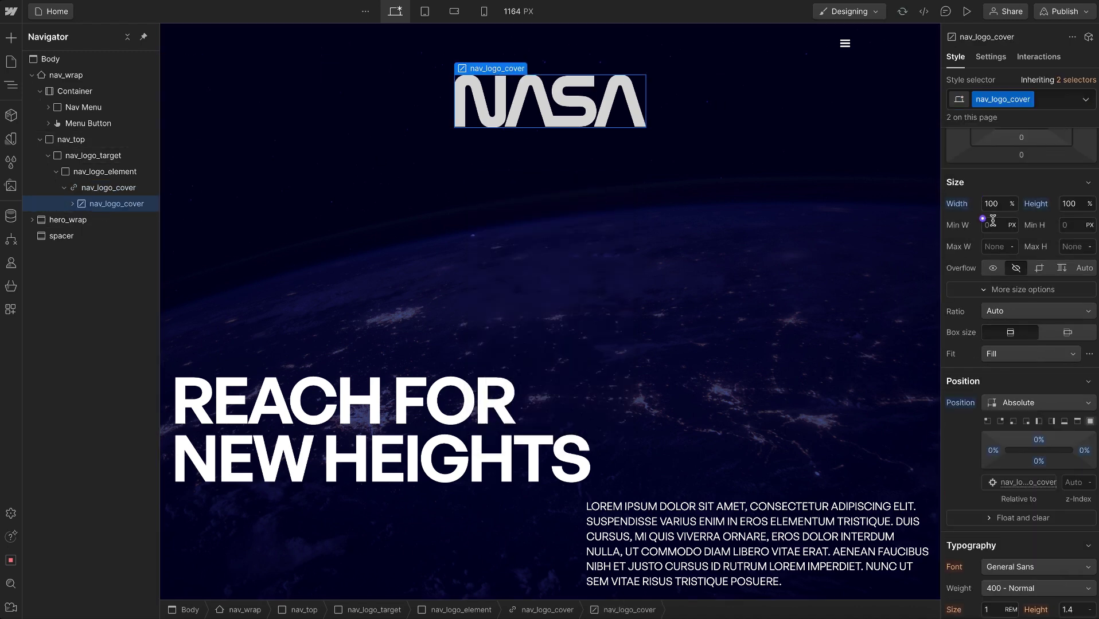
# Step: Set the text color of the nav_logo_cover class to the brand variable
pyautogui.scroll(-5, 993, 221)
pyautogui.scroll(-1, 992, 220)
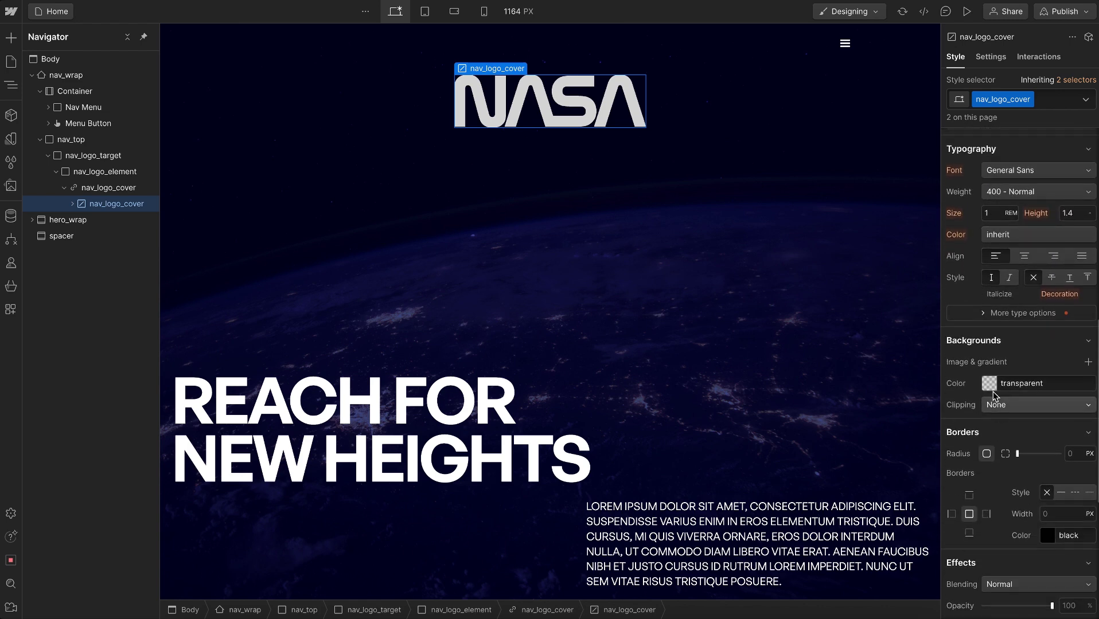
pyautogui.click(955, 236)
pyautogui.click(963, 256)
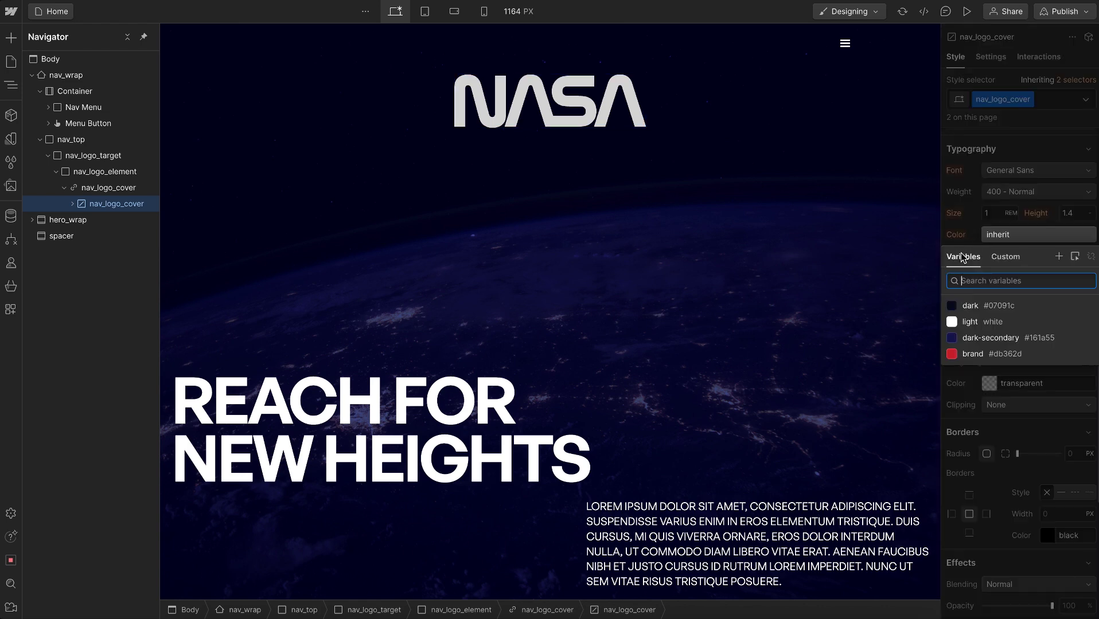
pyautogui.click(984, 358)
pyautogui.click(955, 216)
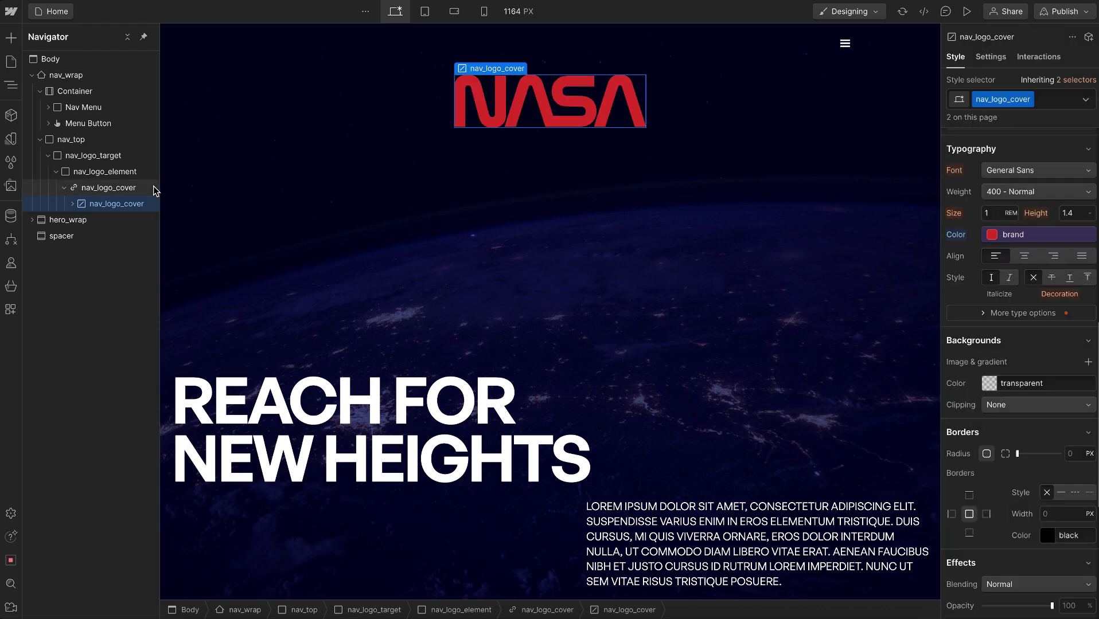
# Step: Reduce the height of nav_logo_target to 2 rem to test how the logo scales
pyautogui.click(64, 187)
pyautogui.click(82, 162)
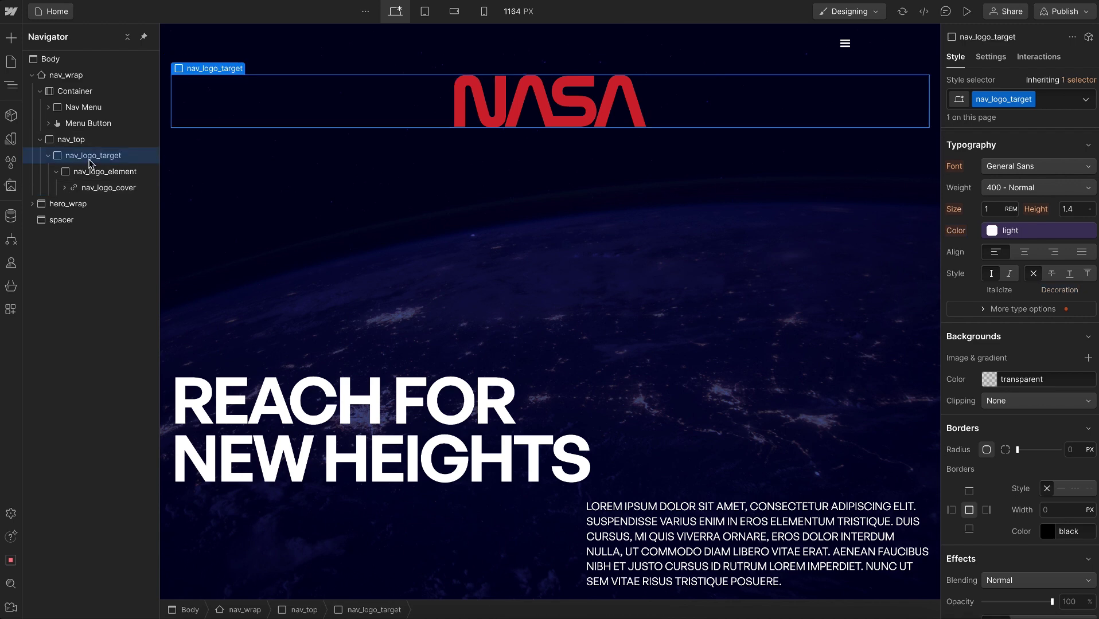
pyautogui.scroll(7, 1061, 230)
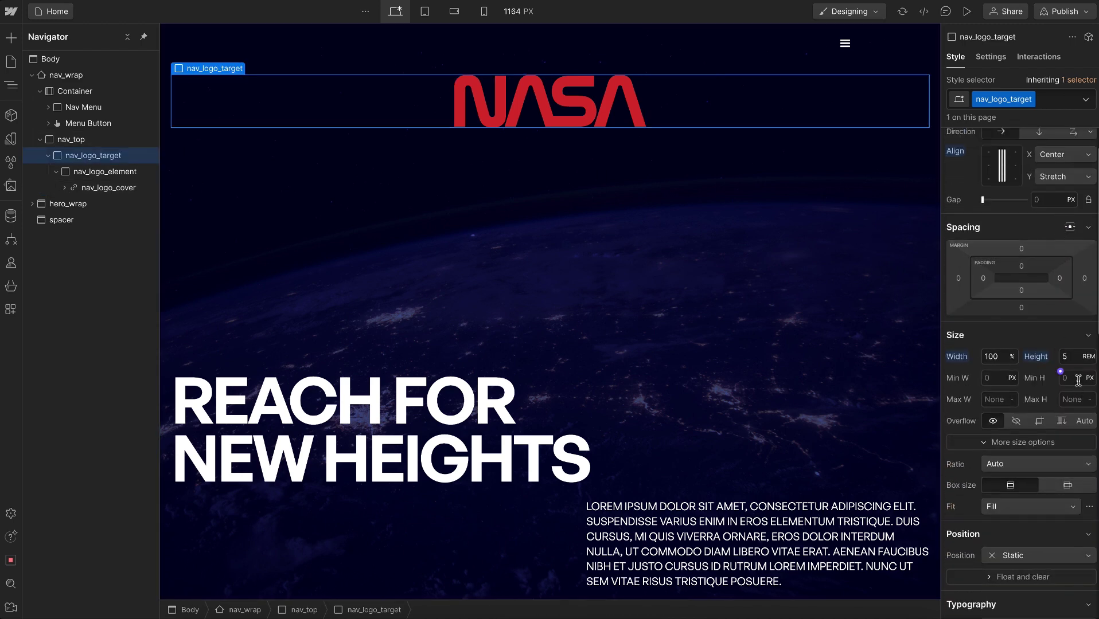
pyautogui.press('Down')
pyautogui.press('Down')
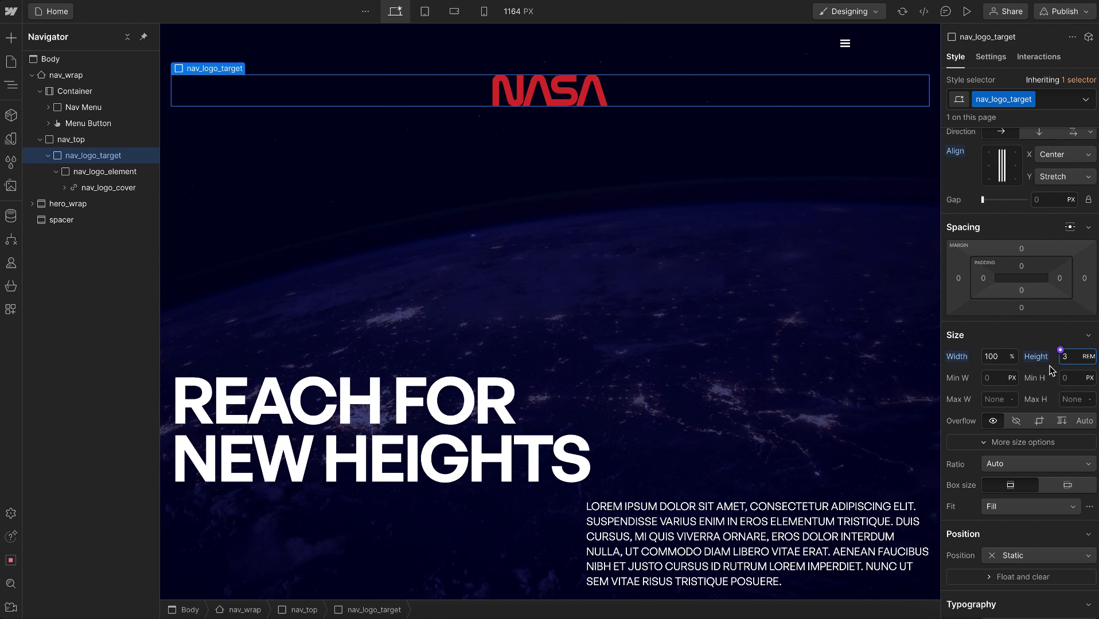
pyautogui.press('Down')
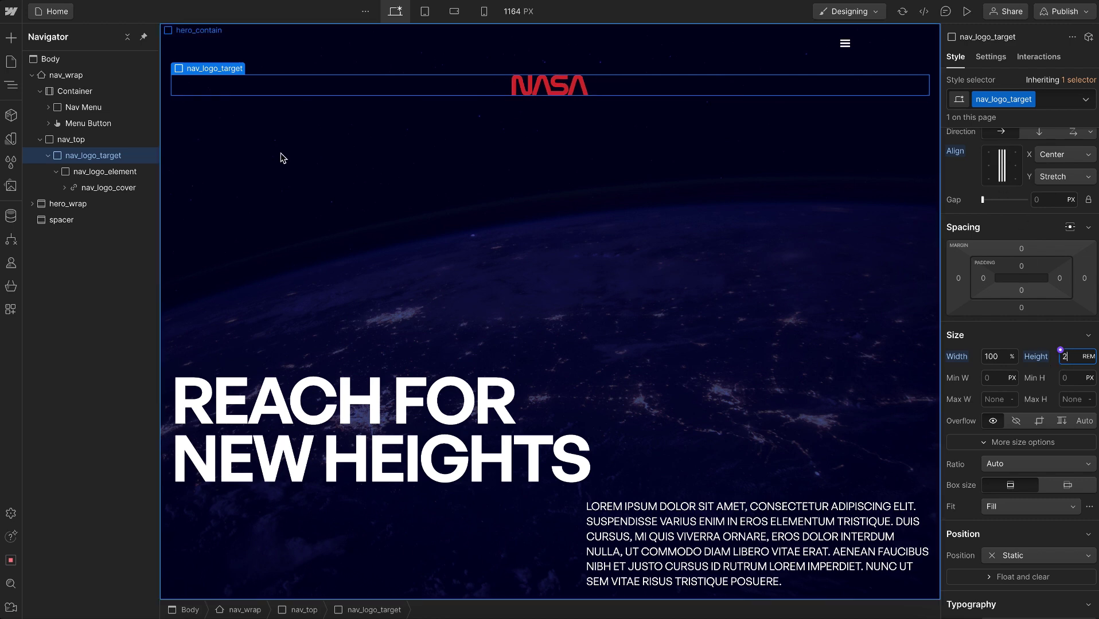
# Step: Set the height of nav_logo_target back to 5 rem
pyautogui.click(128, 172)
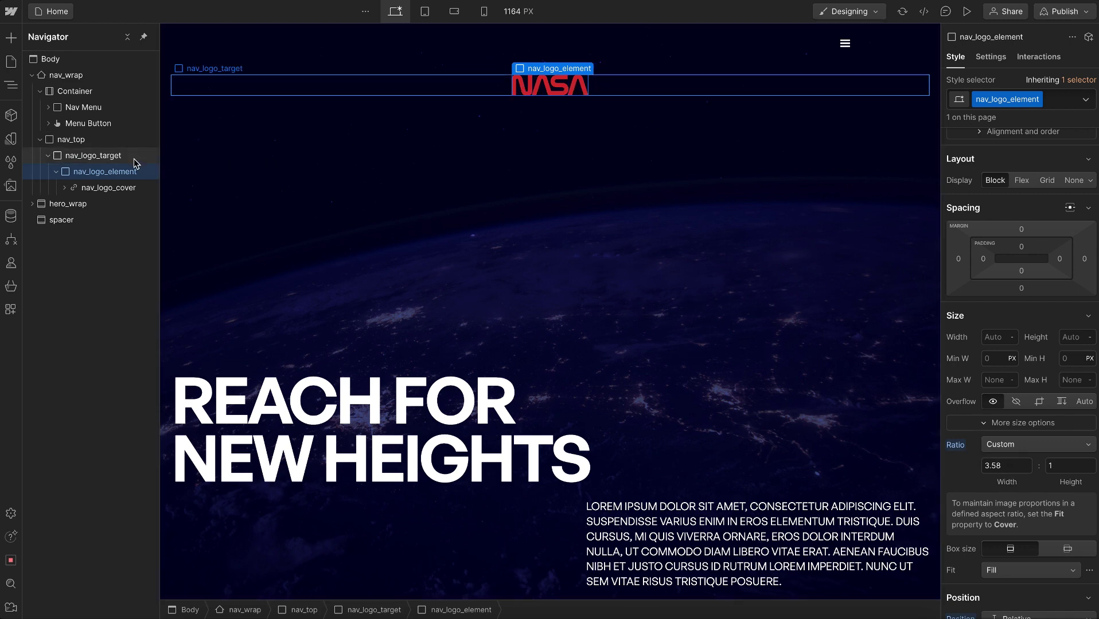
pyautogui.click(105, 156)
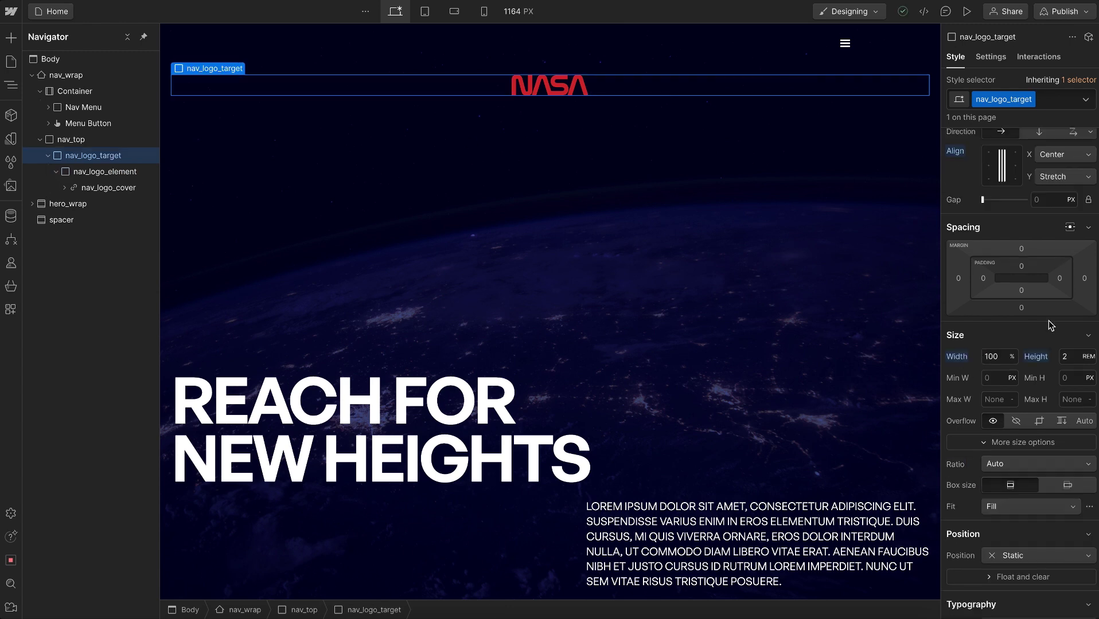
pyautogui.click(1076, 352)
pyautogui.press('Up')
pyautogui.press('Up')
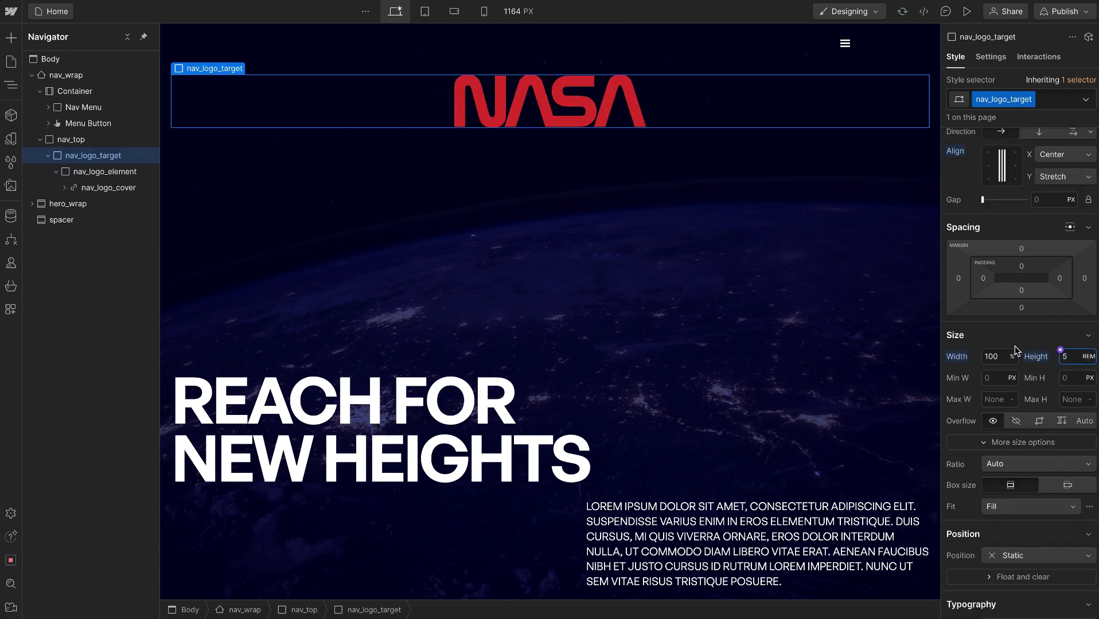
# Step: Reduce the width of nav_logo_target in 10% steps down to 0% to test how the logo behaves
pyautogui.click(996, 356)
pyautogui.write('90')
pyautogui.hotkey('shift', 'Down')
pyautogui.hotkey('shift', 'Down')
pyautogui.hotkey('shift', 'Down')
pyautogui.hotkey('shift', 'Down')
pyautogui.hotkey('shift', 'Down')
pyautogui.hotkey('shift', 'Down')
pyautogui.hotkey('shift', 'Down')
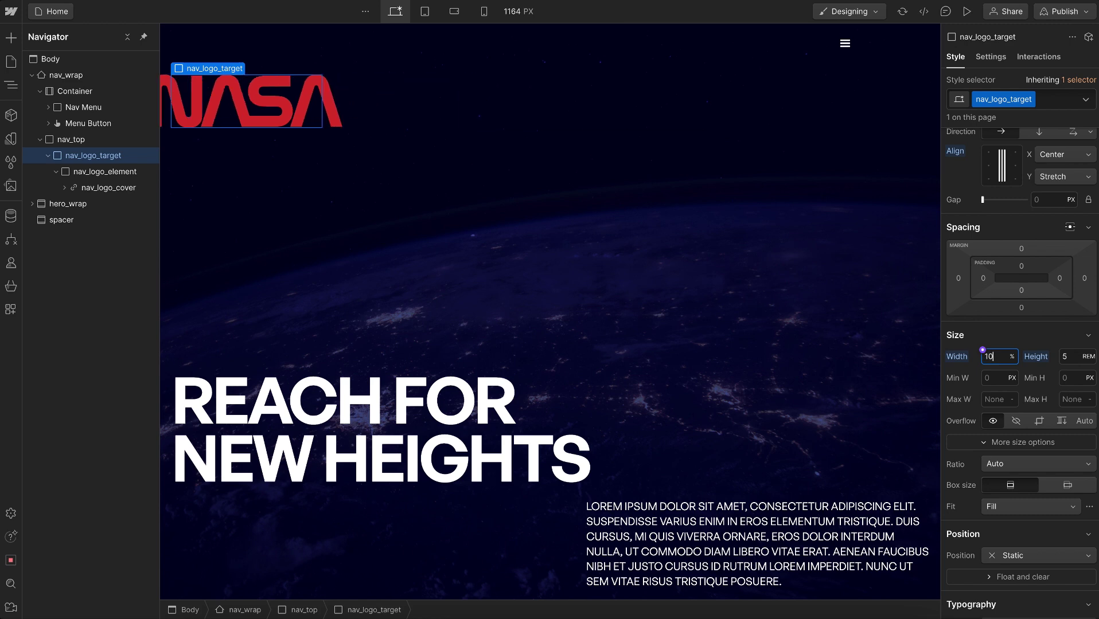
pyautogui.hotkey('shift', 'Down')
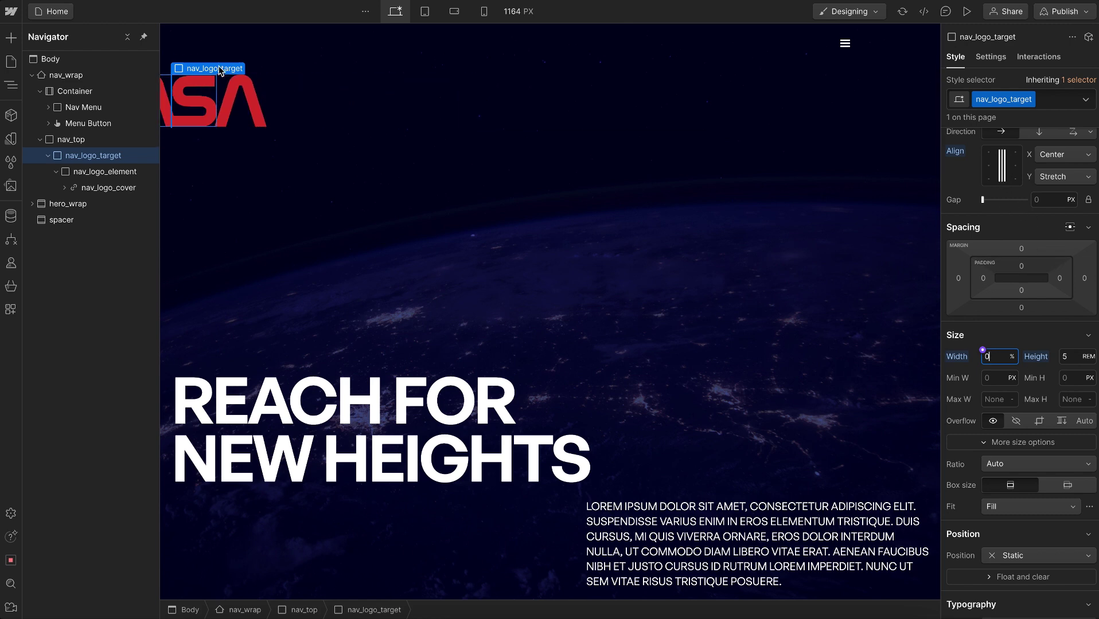
# Step: Raise the width of nav_logo_target back to 100%
pyautogui.hotkey('shift', 'Up')
pyautogui.hotkey('shift', 'Up')
pyautogui.hotkey('shift', 'Up')
pyautogui.hotkey('shift', 'Up')
pyautogui.hotkey('shift', 'Up')
pyautogui.hotkey('shift', 'Up')
pyautogui.hotkey('shift', 'Up')
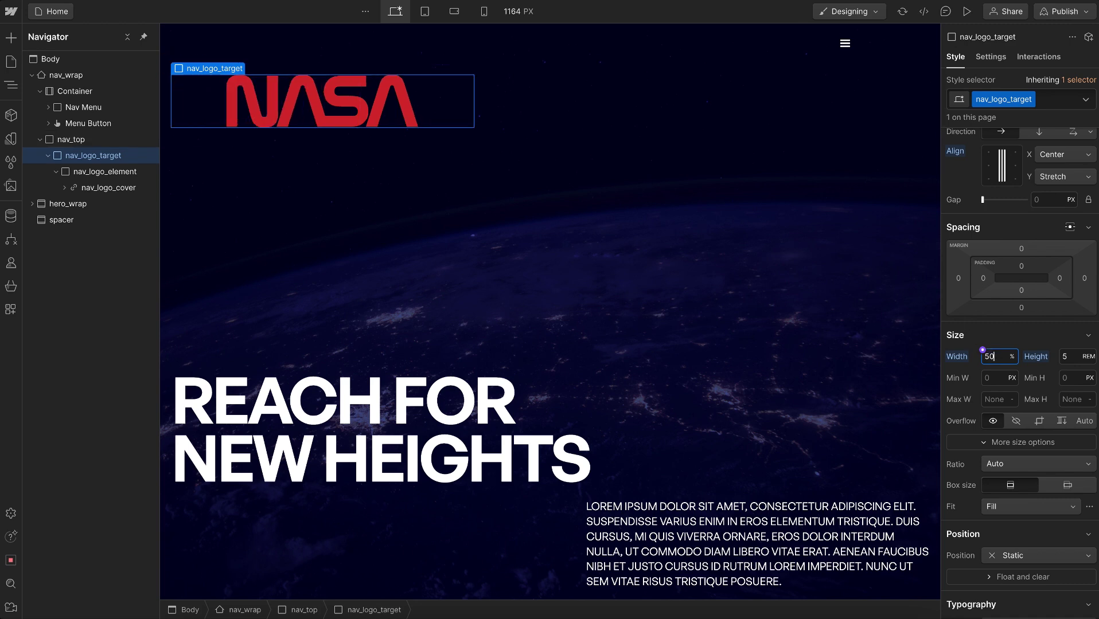
pyautogui.hotkey('shift', 'Up')
pyautogui.hotkey('shift', 'Up')
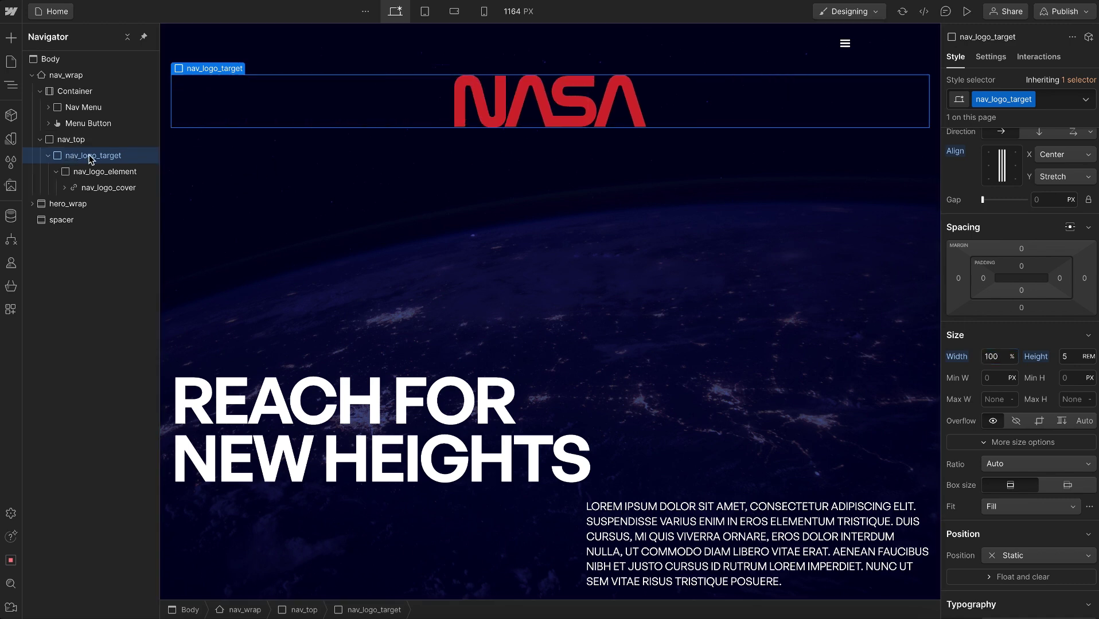
# Step: Add a Div Block inside nav_logo_target and give it the class nav_logo_container
pyautogui.hotkey('ctrl', 'e')
pyautogui.press('Return')
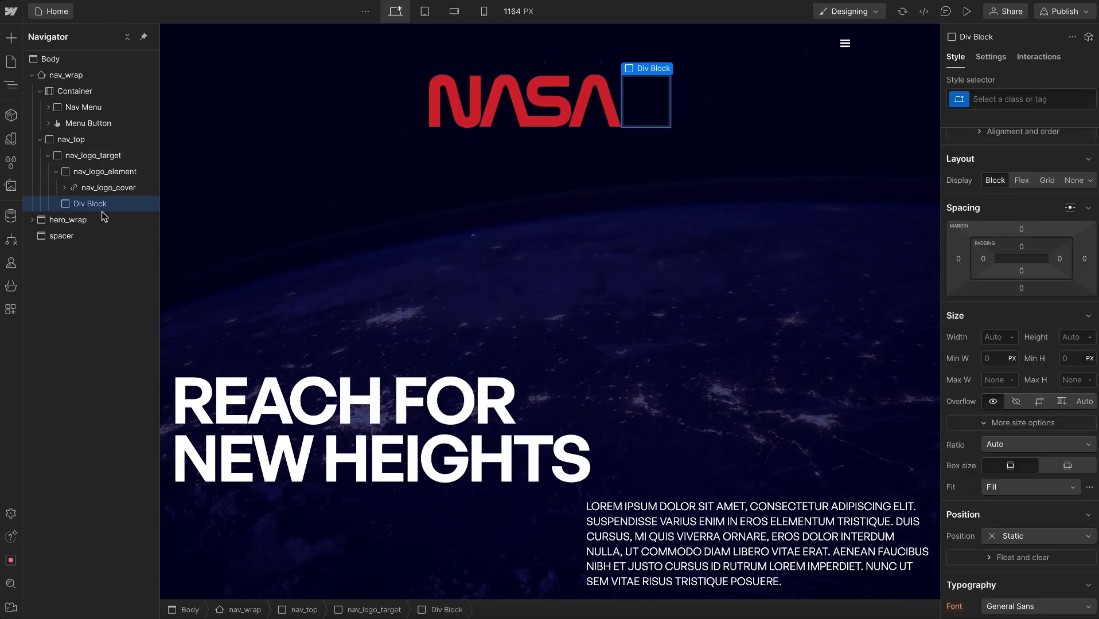
pyautogui.hotkey('ctrl', 'Return')
pyautogui.write('nav_logo_cover')
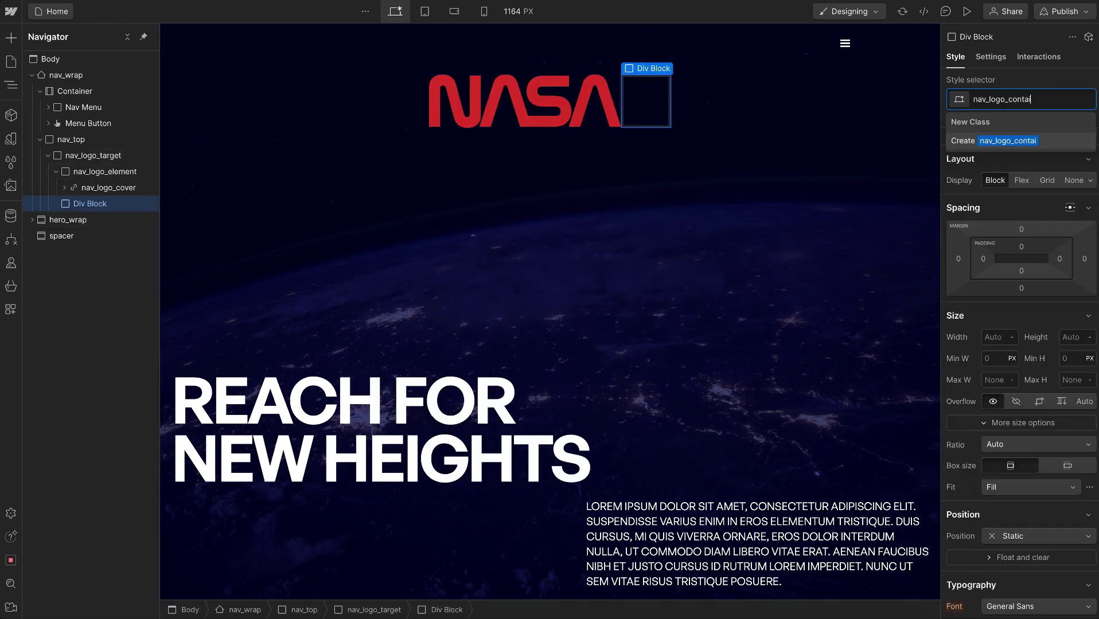
pyautogui.hotkey('ctrl', 'a')
pyautogui.press('BackSpace')
pyautogui.write('nav_logo_container')
pyautogui.press('Return')
# Step: Nest nav_logo_element inside nav_logo_container and set the display of nav_logo_container to Flex
pyautogui.click(55, 172)
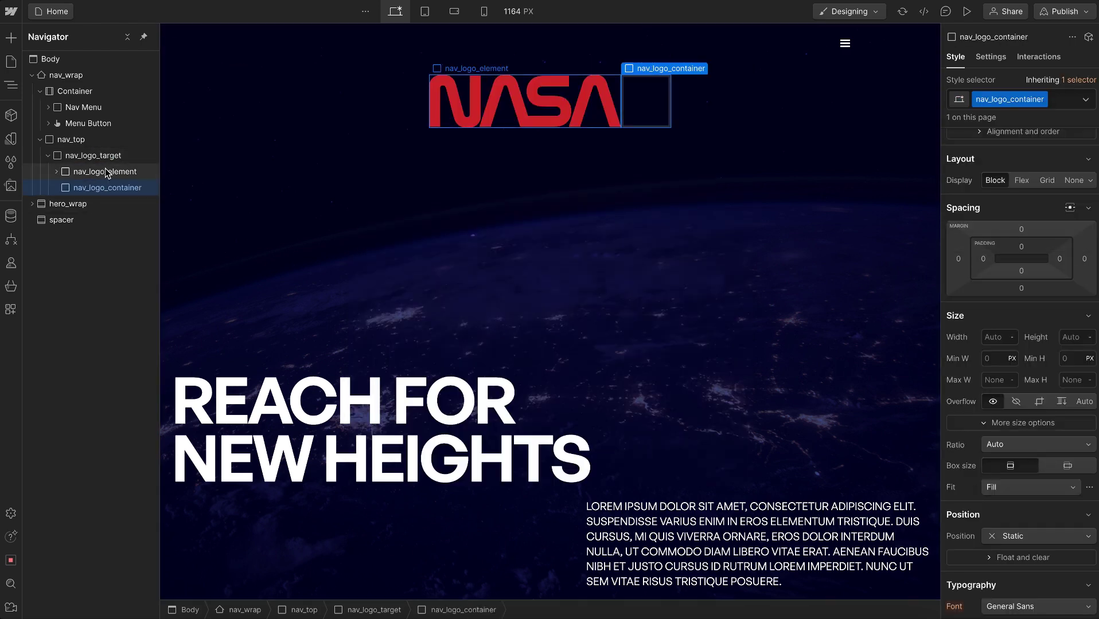
pyautogui.click(117, 172)
pyautogui.moveTo(118, 172); pyautogui.dragTo(103, 175)
pyautogui.click(100, 173)
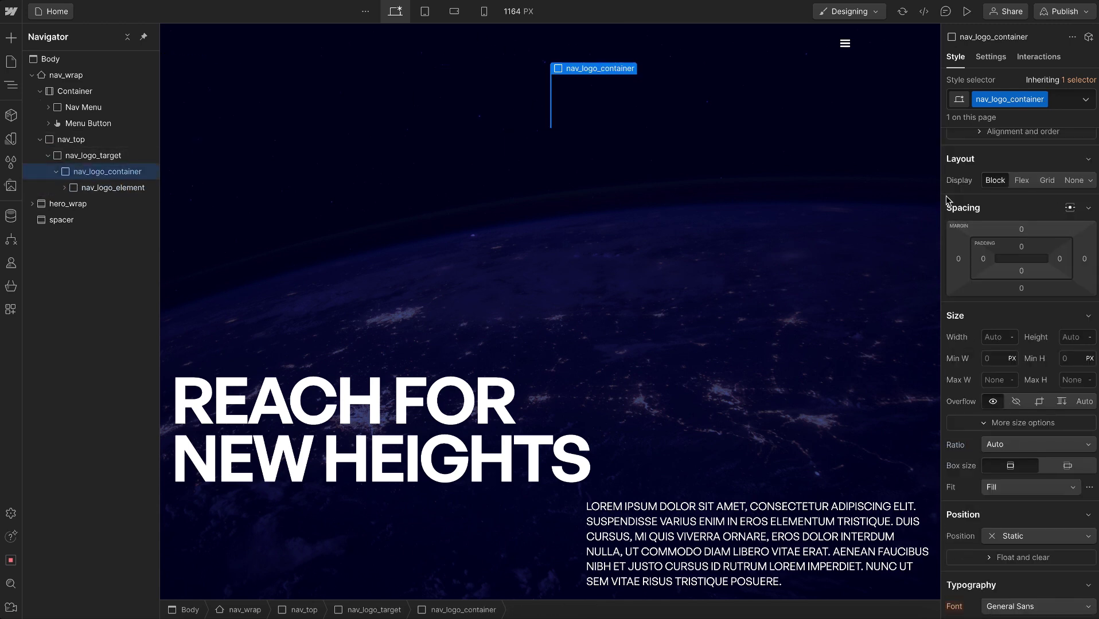
pyautogui.click(1021, 180)
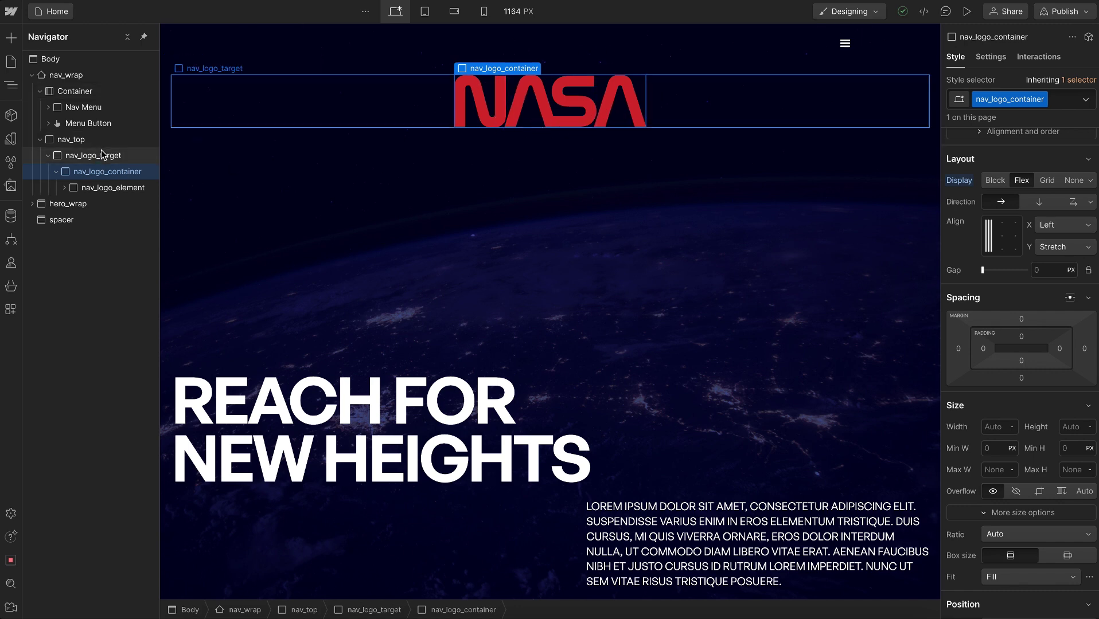
# Step: Set the width of nav_logo_target to 10% to test the logo in a narrow target
pyautogui.hotkey('ctrl', 'Up')
pyautogui.click(999, 353)
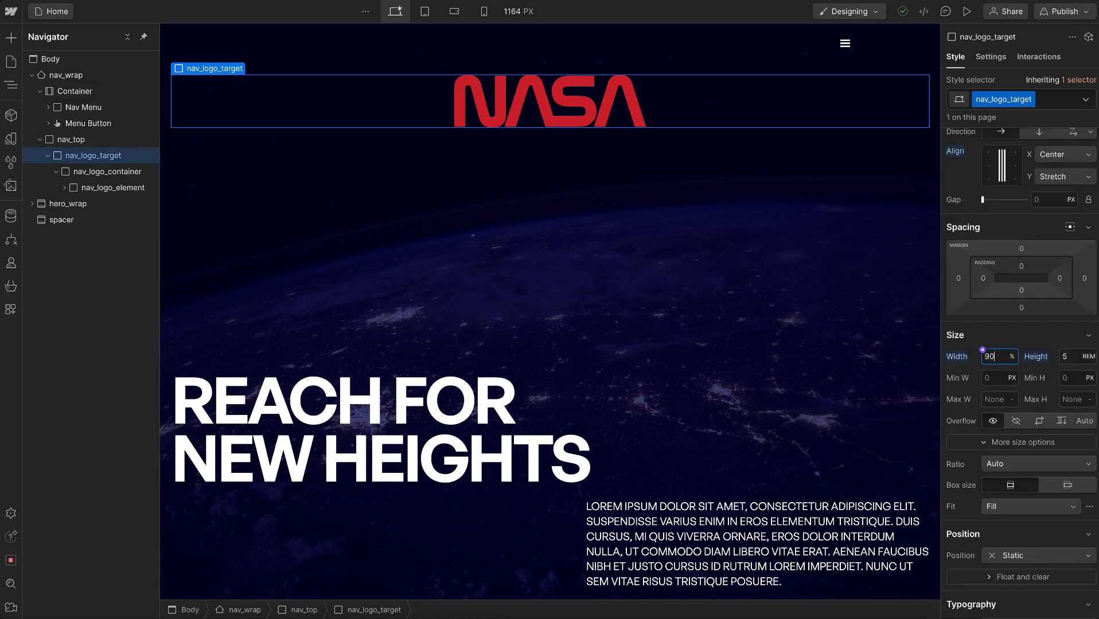
pyautogui.press('BackSpace')
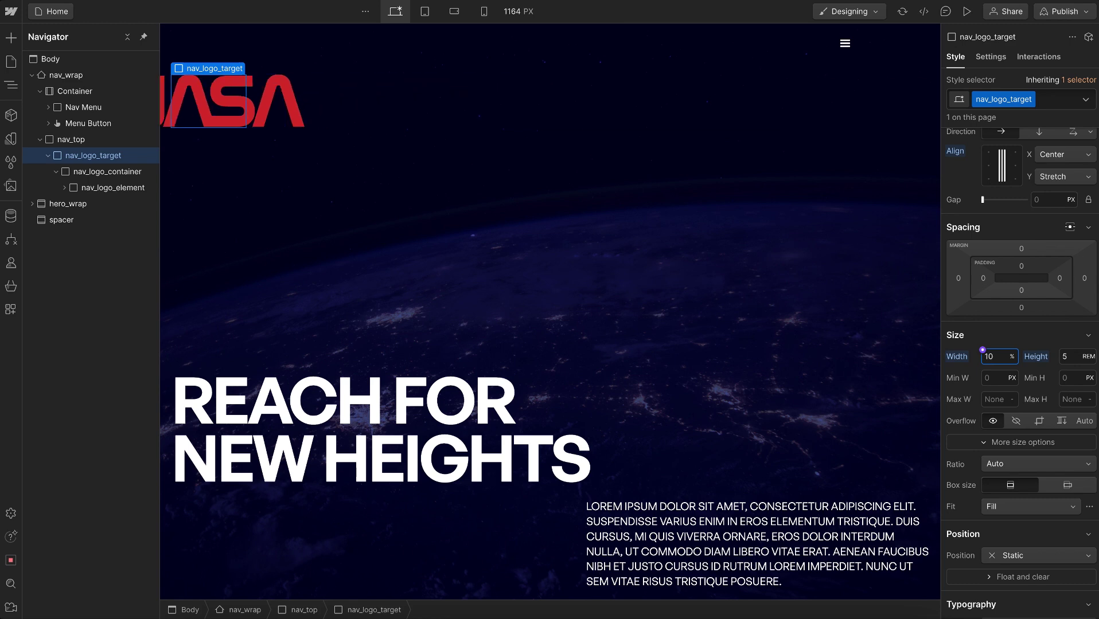
# Step: Set the maximum width of nav_logo_container to 100%
pyautogui.click(134, 173)
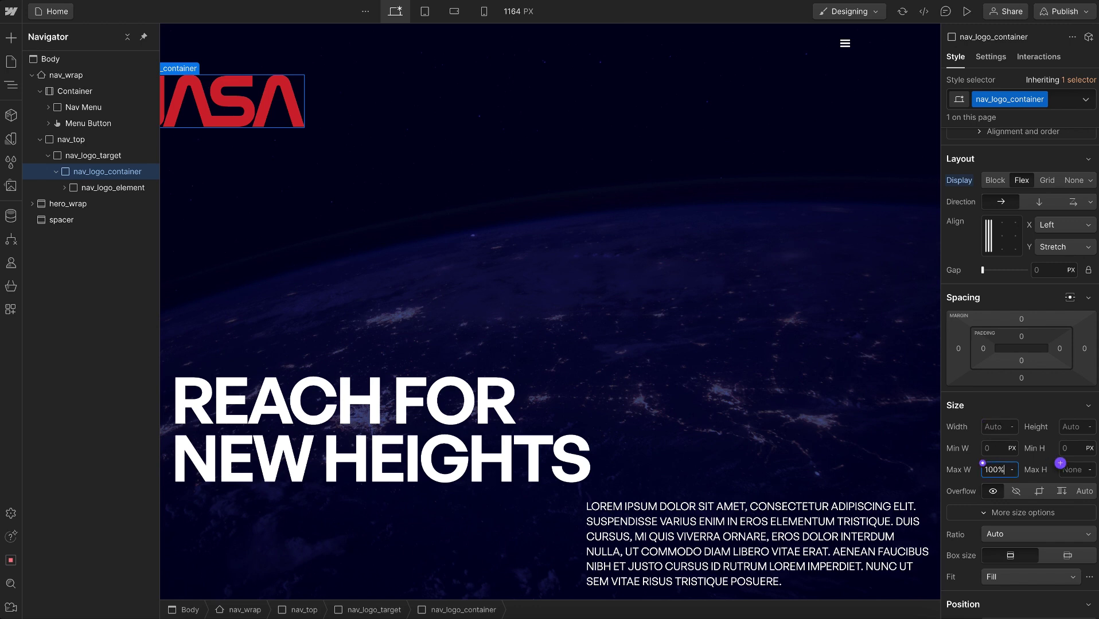
pyautogui.write('%')
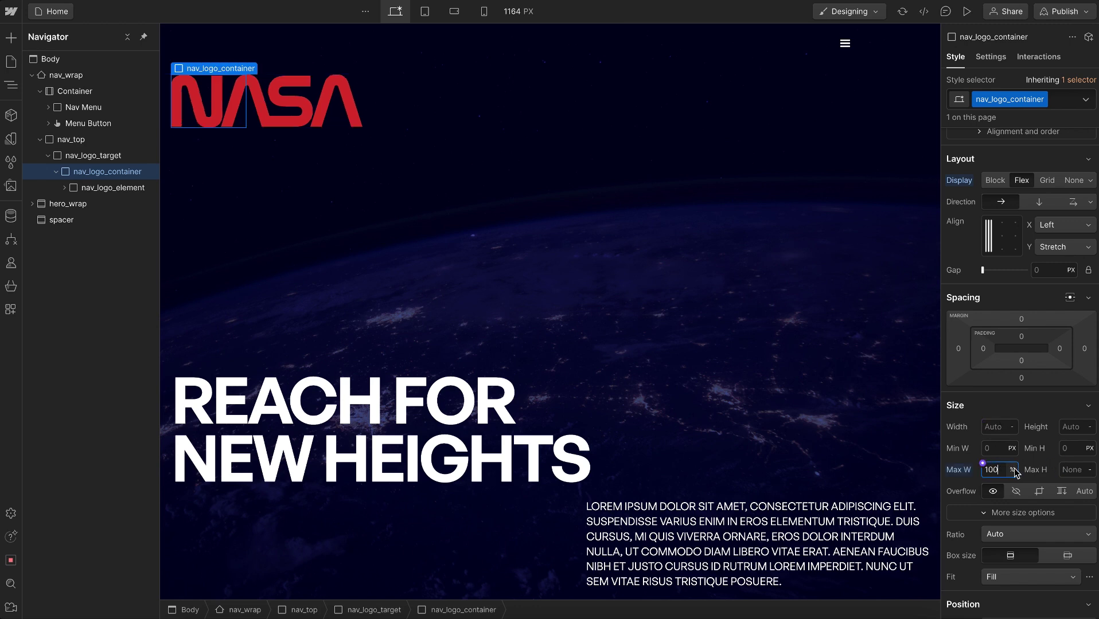
# Step: Increase the width of nav_logo_target to 60% and select nav_logo_container
pyautogui.click(98, 156)
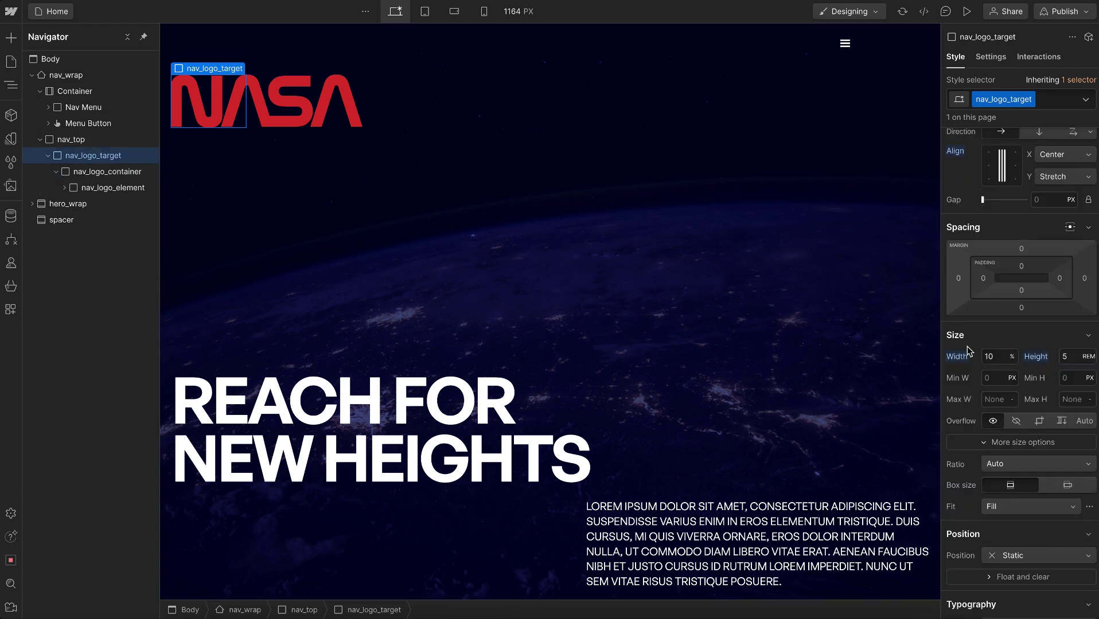
pyautogui.click(996, 360)
pyautogui.hotkey('shift', 'Up')
pyautogui.hotkey('shift', 'Up')
pyautogui.hotkey('shift', 'Up')
pyautogui.hotkey('shift', 'Up')
pyautogui.hotkey('shift', 'Up')
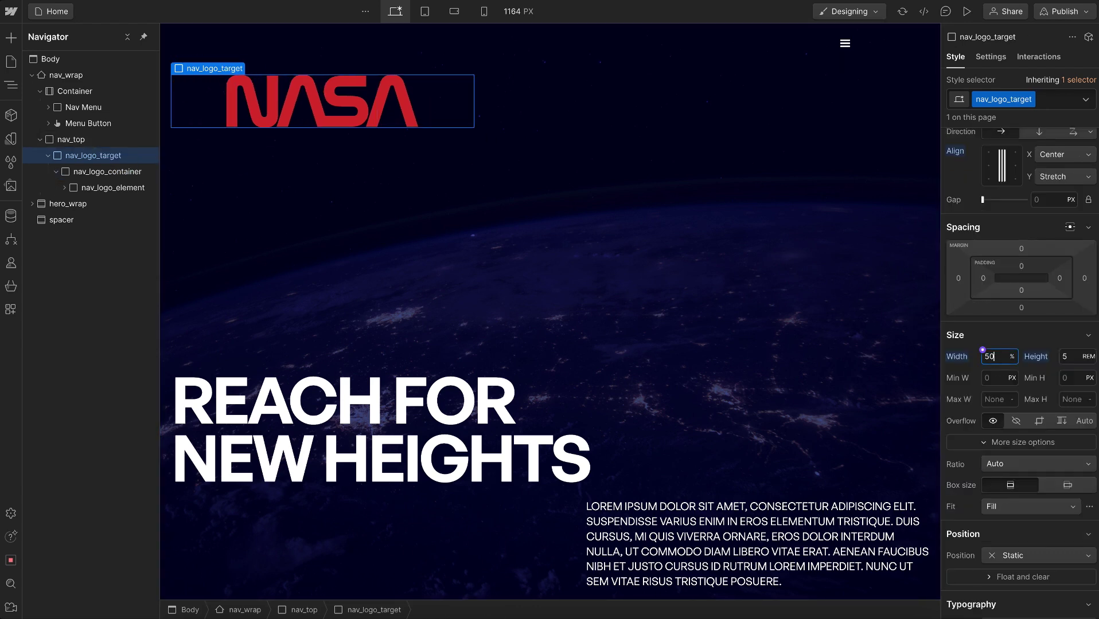
pyautogui.click(131, 172)
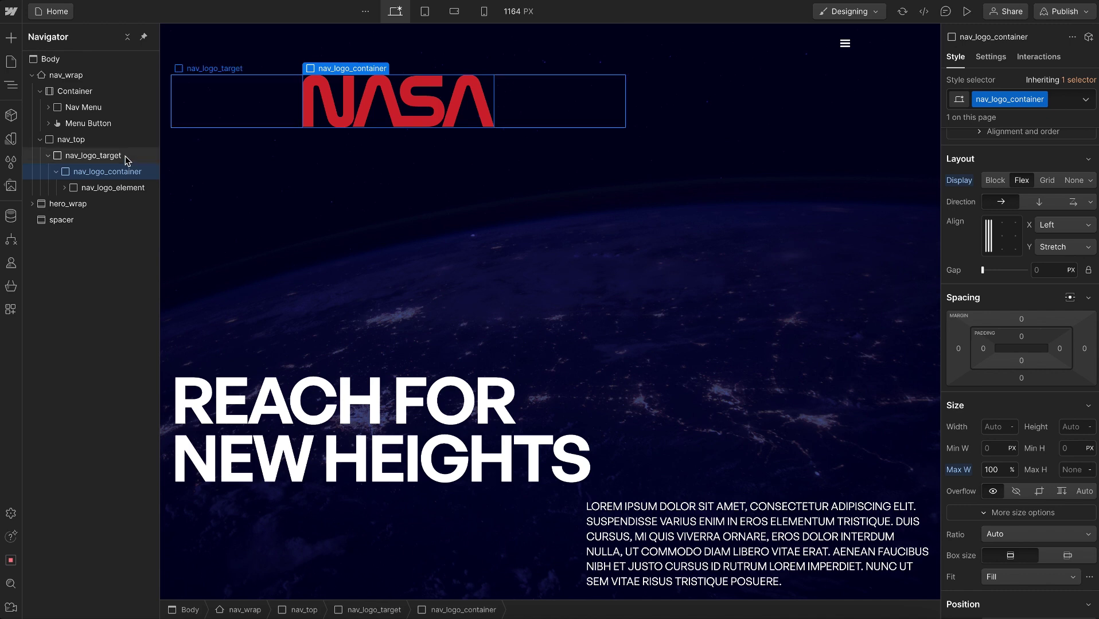
# Step: Test nav_logo_target at a width of 10% and compare its bounds with those of nav_logo_container
pyautogui.click(126, 158)
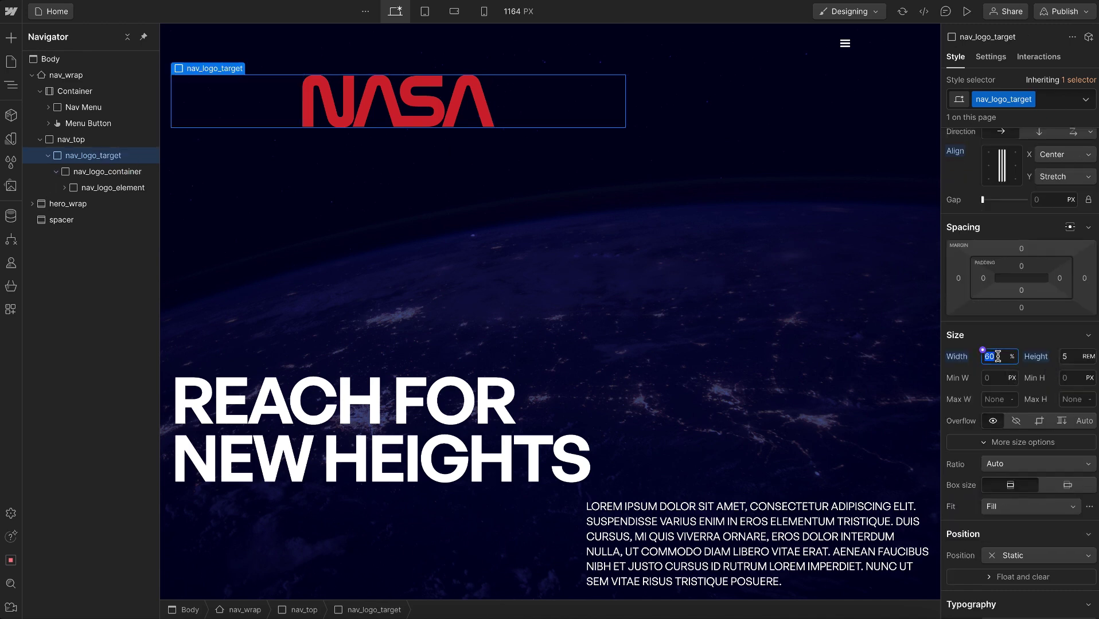
pyautogui.write('10')
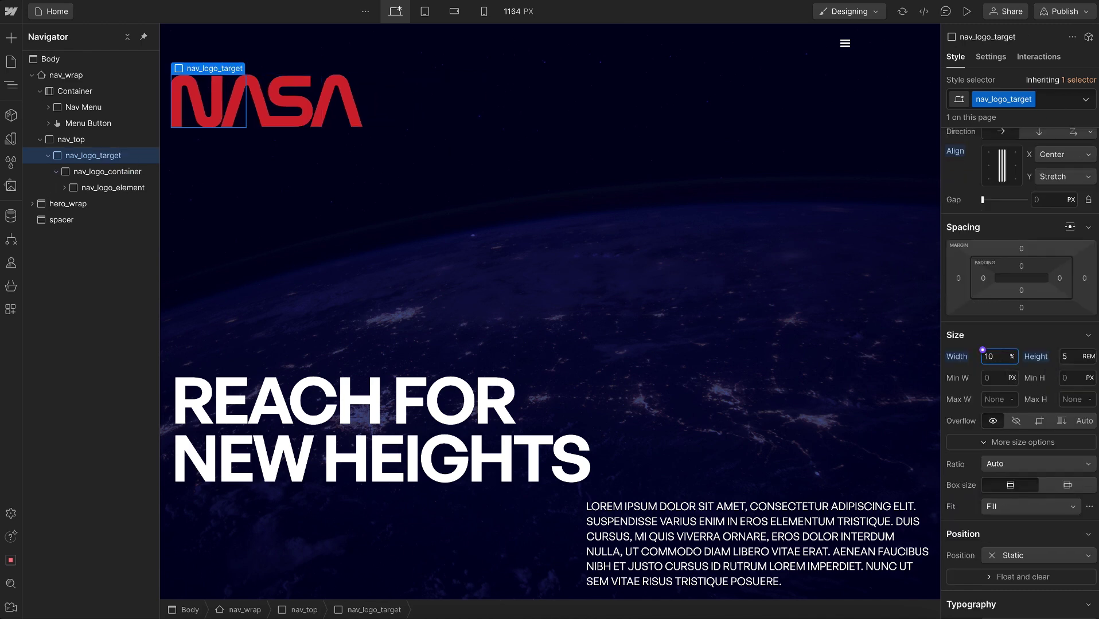
pyautogui.click(121, 172)
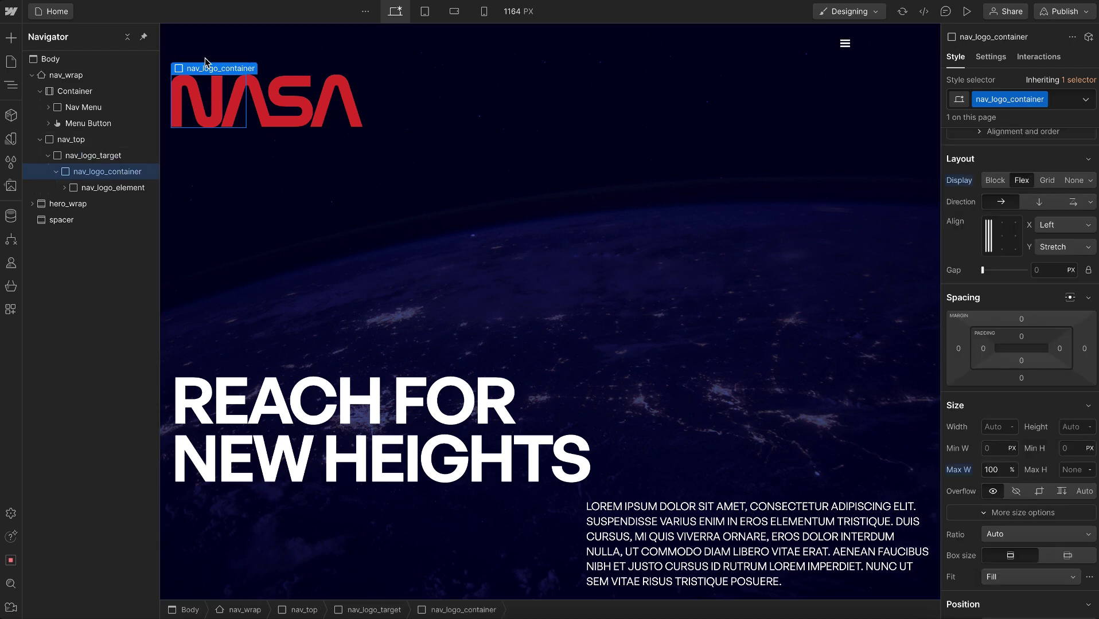
pyautogui.click(122, 159)
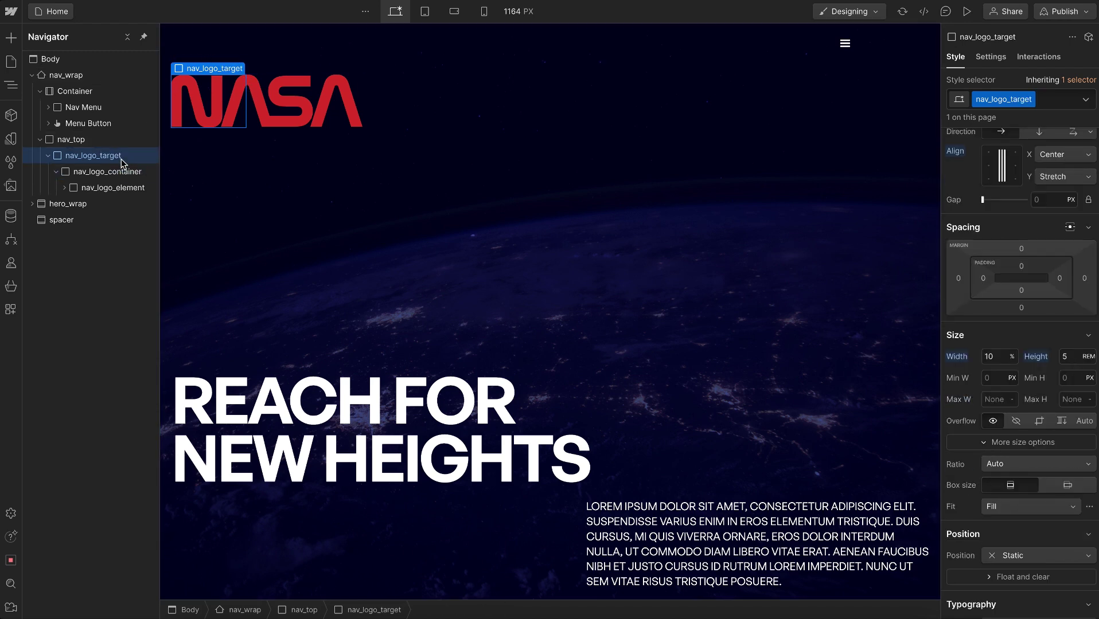
pyautogui.click(119, 171)
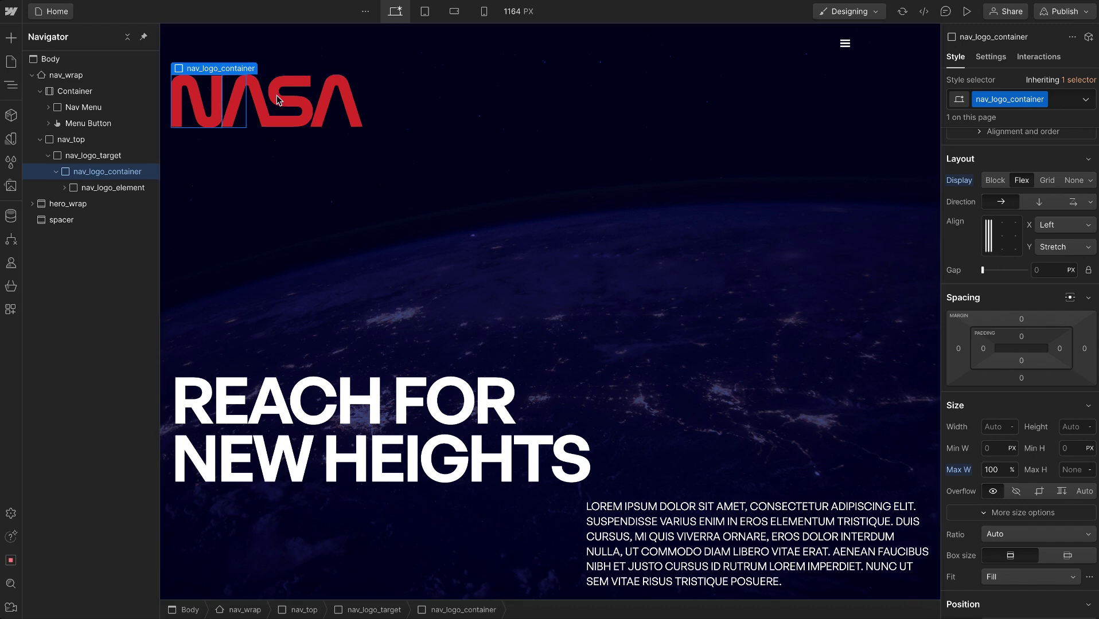
# Step: Set the width of nav_logo_target to 100%
pyautogui.click(117, 157)
pyautogui.click(995, 356)
pyautogui.write('90')
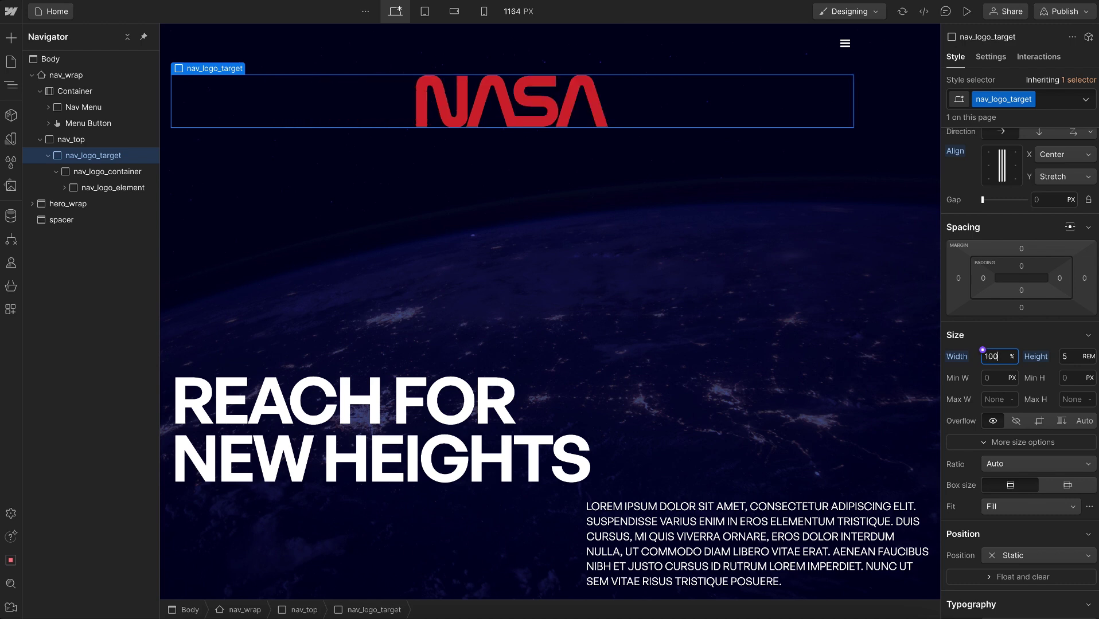
pyautogui.press('Return')
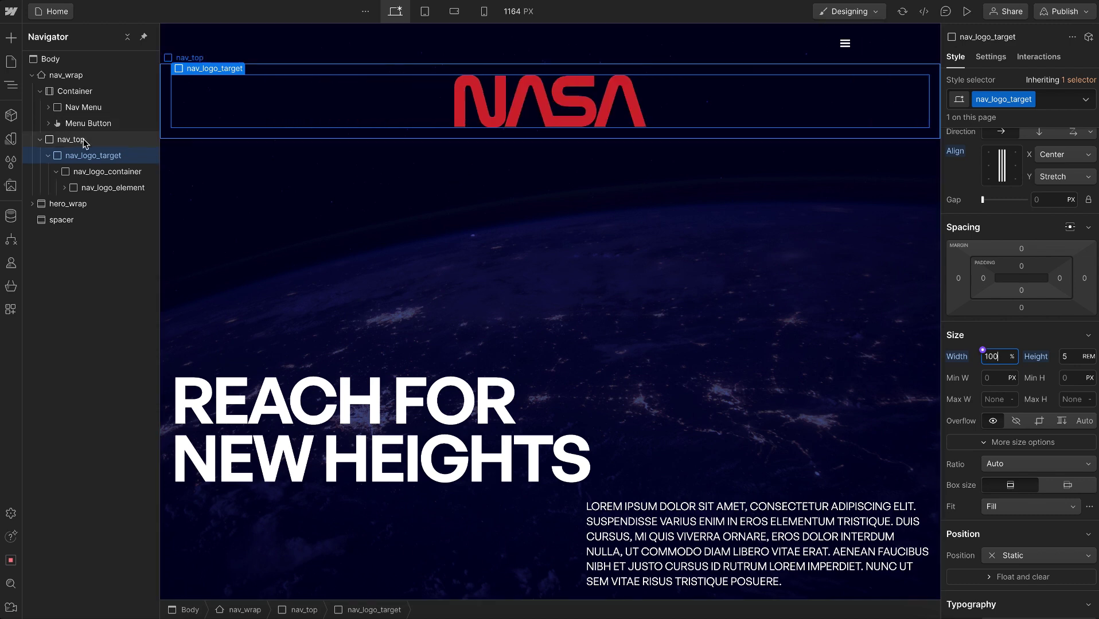
# Step: Add a Div Block inside nav_wrap and place it directly above nav_top
pyautogui.click(40, 139)
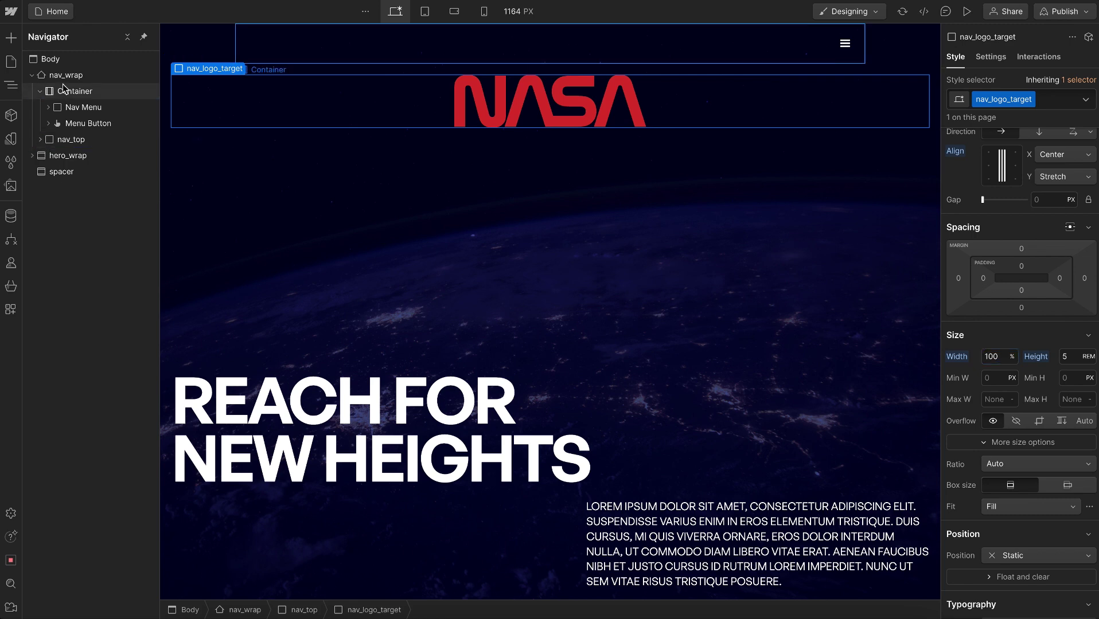
pyautogui.click(66, 75)
pyautogui.hotkey('ctrl', 'e')
pyautogui.write('div')
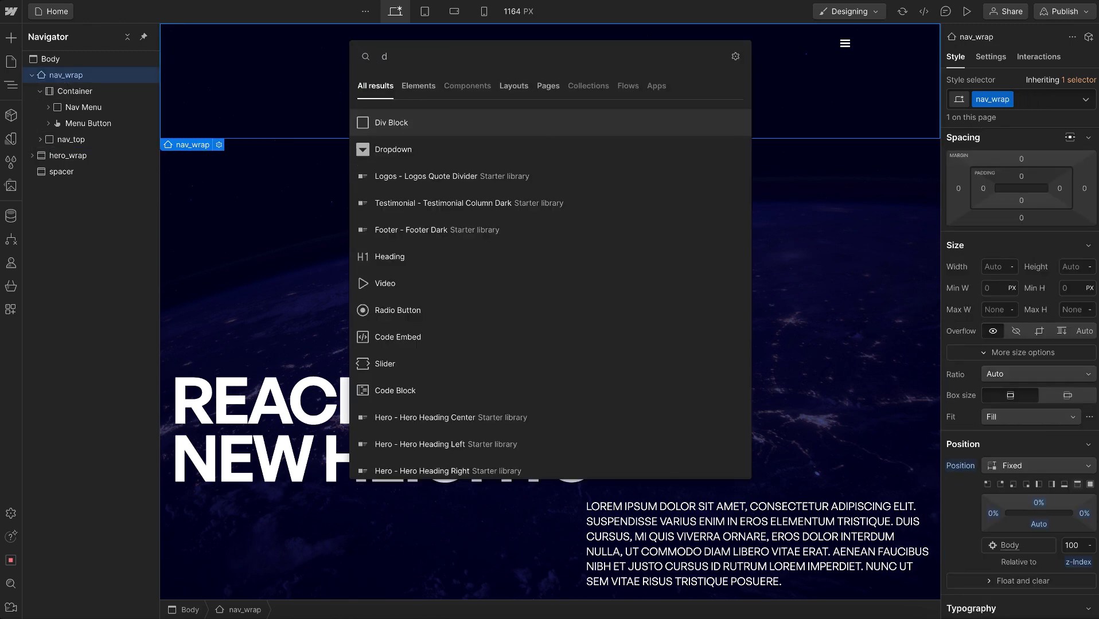
pyautogui.press('Return')
pyautogui.moveTo(71, 154); pyautogui.dragTo(72, 143)
# Step: Give the new Div Block the class nav_bottom and the combo class u-container
pyautogui.hotkey('ctrl', 'Return')
pyautogui.write('nav_bottom')
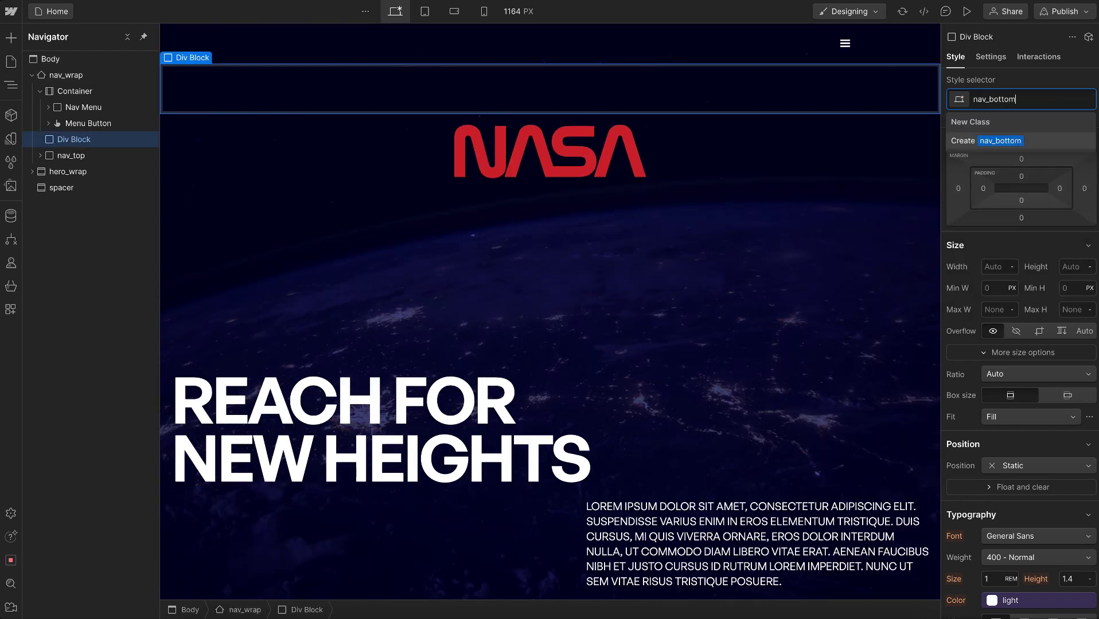
pyautogui.press('Return')
pyautogui.write('u-con')
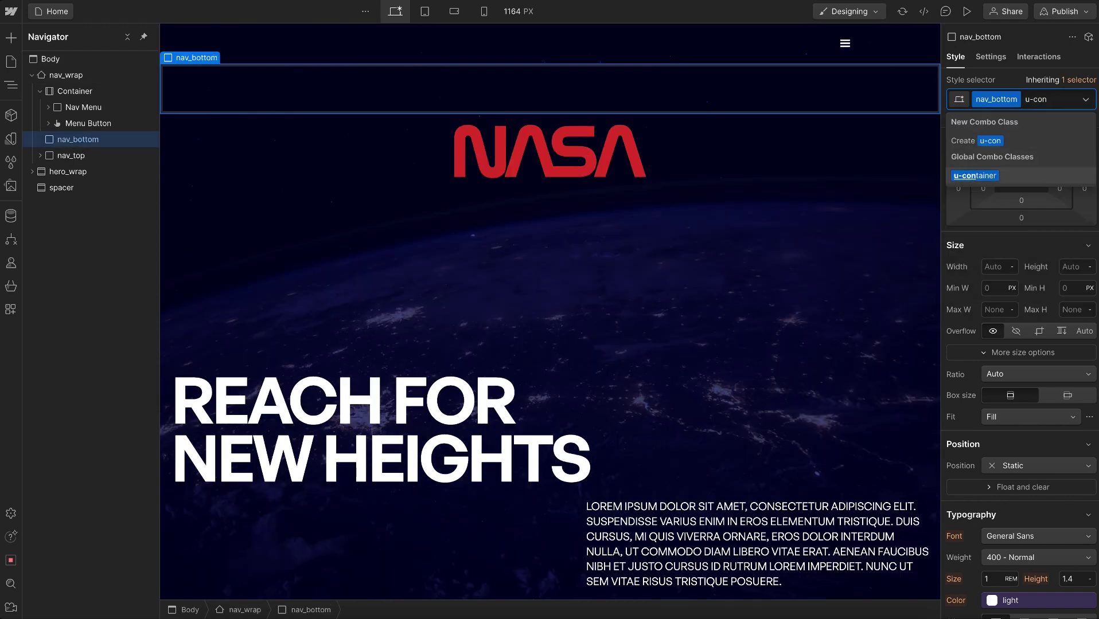
pyautogui.press('Return')
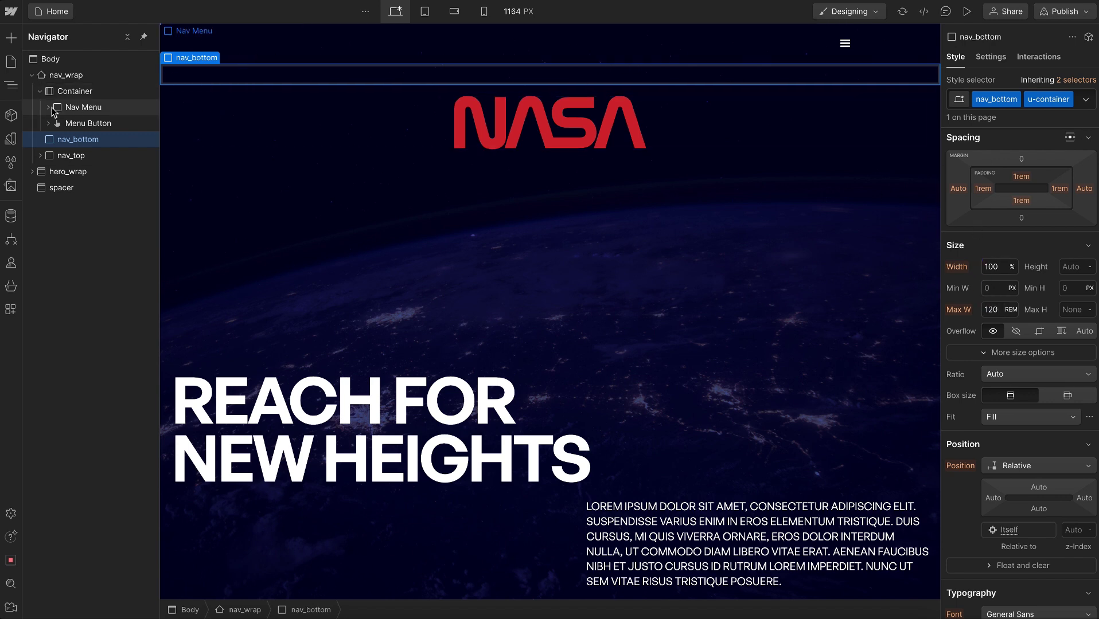
# Step: Move Nav Menu and Menu Button into nav_bottom and delete the emptied Container
pyautogui.moveTo(86, 109); pyautogui.dragTo(95, 138)
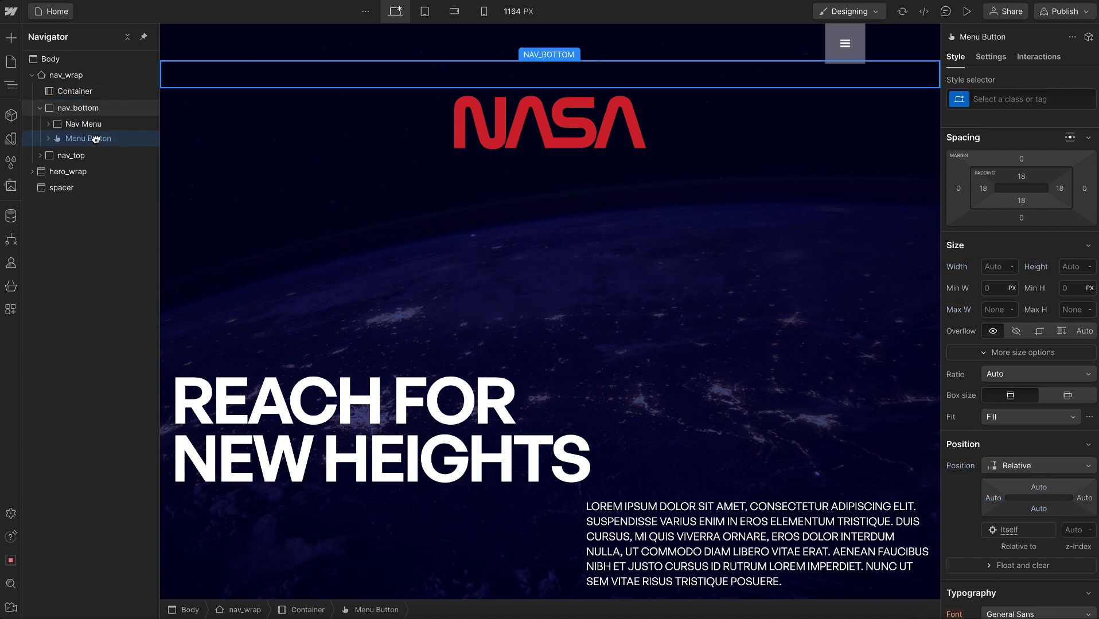
pyautogui.click(87, 91)
pyautogui.press('Delete')
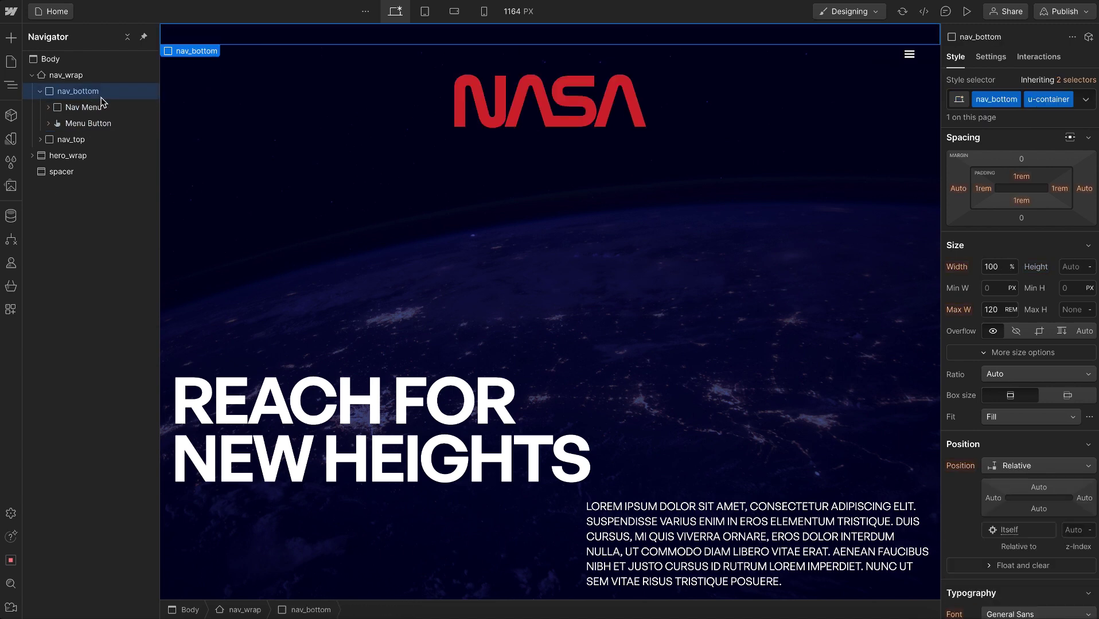
pyautogui.click(40, 91)
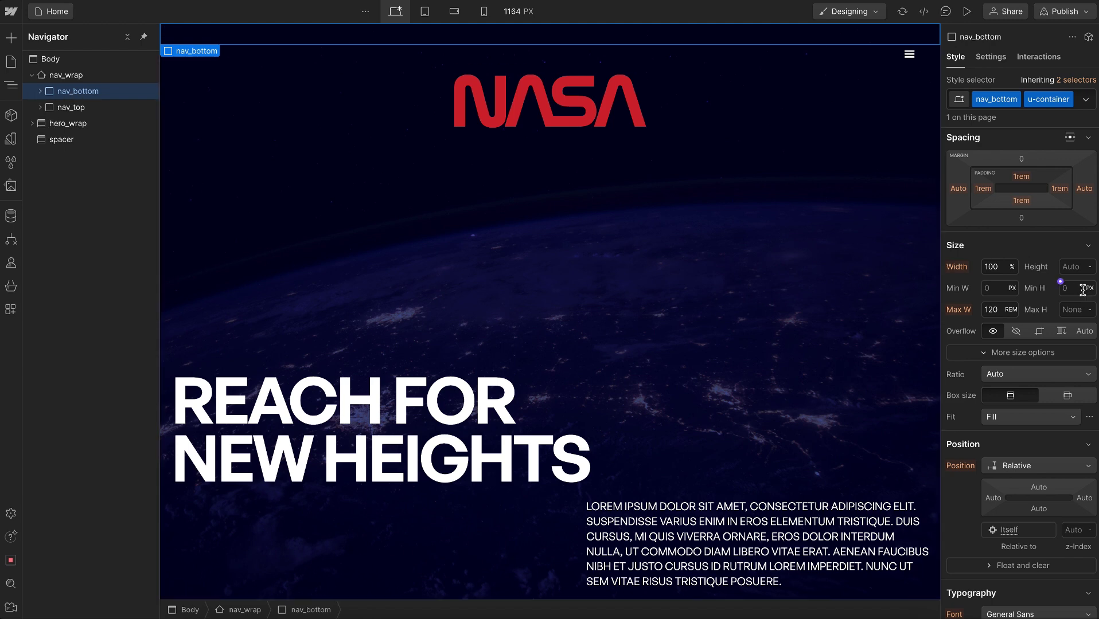
# Step: Set the position of nav_bottom to Absolute and anchor it to the top with 0% top, left and right offsets
pyautogui.click(1035, 466)
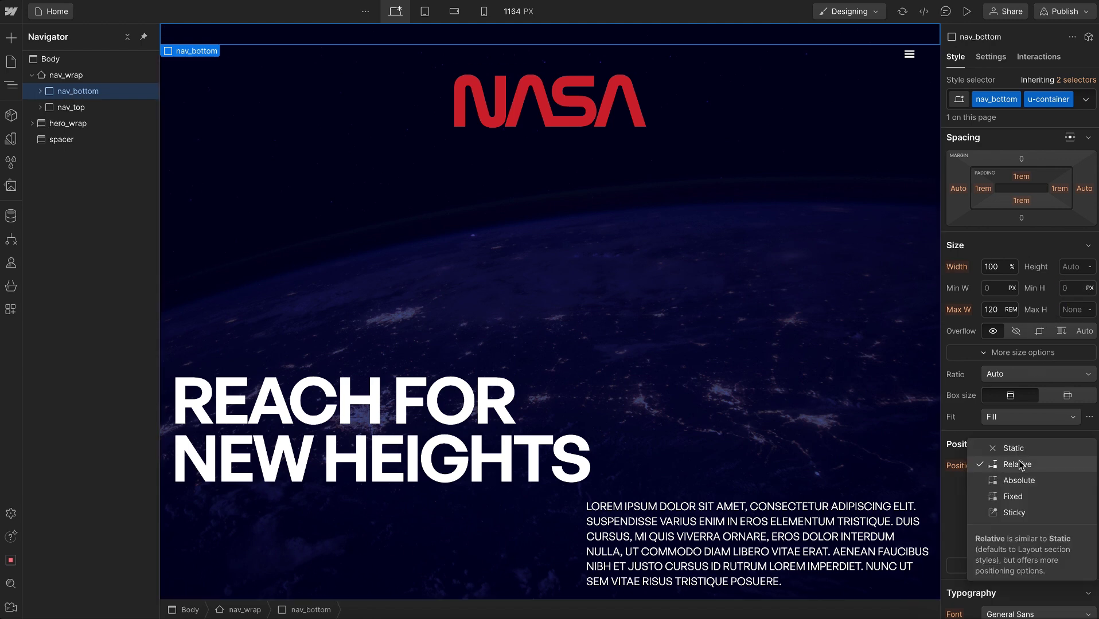
pyautogui.click(1038, 480)
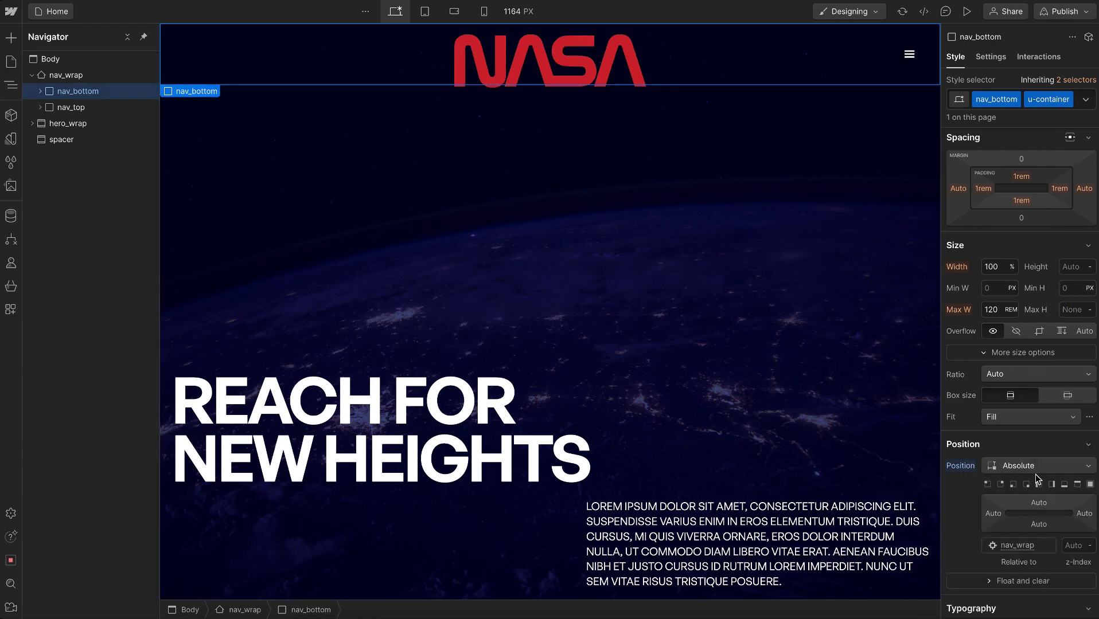
pyautogui.click(1079, 485)
# Step: Set the height of nav_bottom to 100% so it matches nav_wrap
pyautogui.click(73, 80)
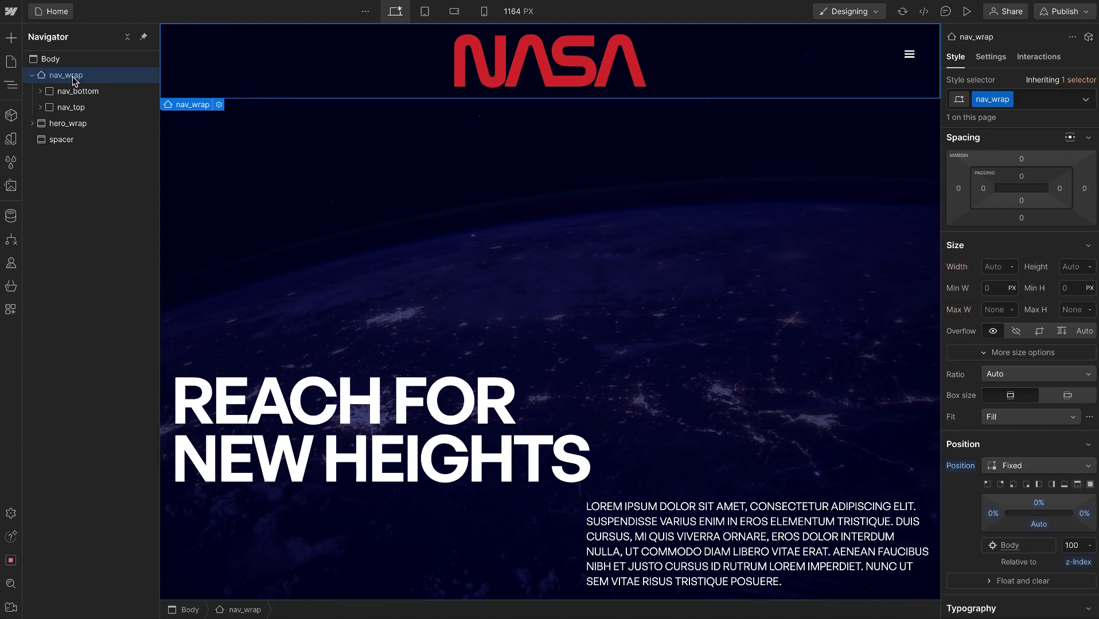
pyautogui.click(79, 90)
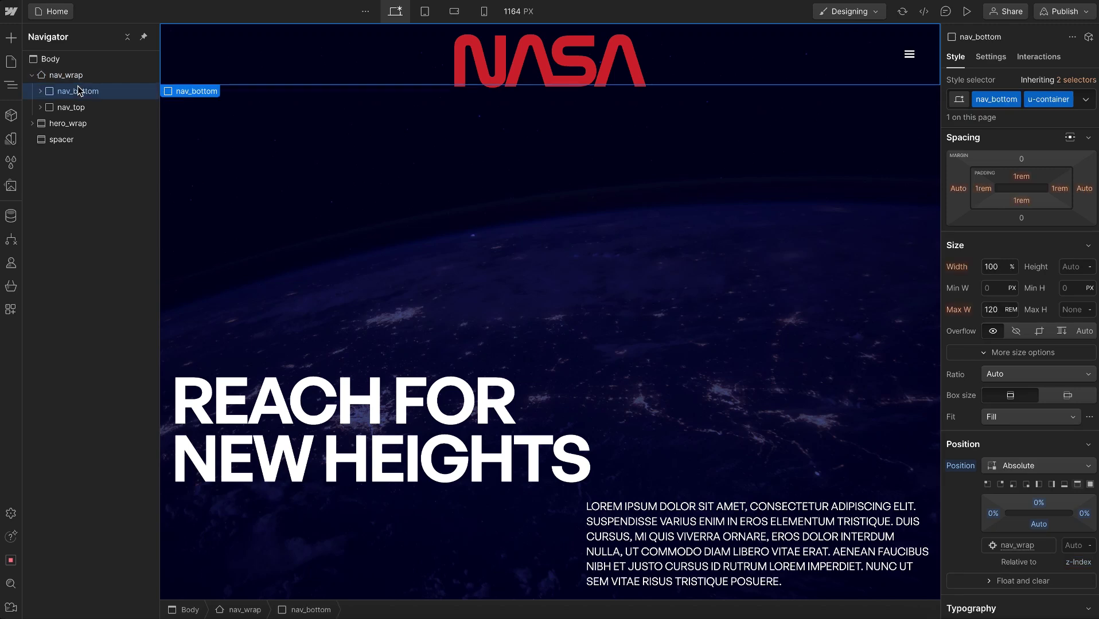
pyautogui.click(1075, 266)
pyautogui.press('Return')
pyautogui.click(82, 80)
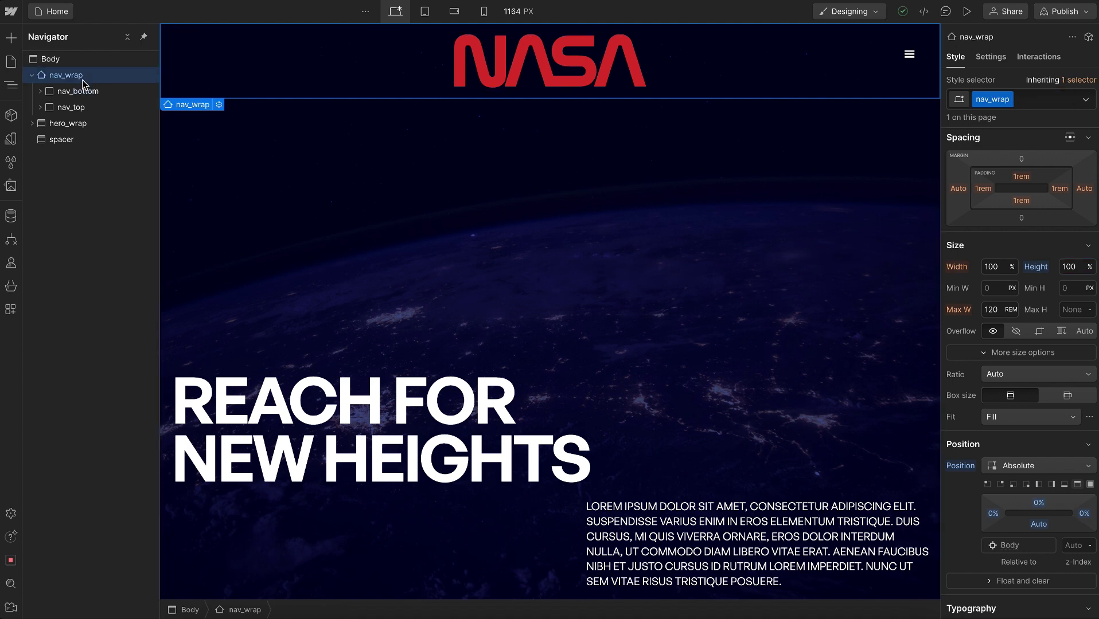
# Step: Set the display of nav_bottom to Flex and align its contents Right on X and Center on Y
pyautogui.click(87, 90)
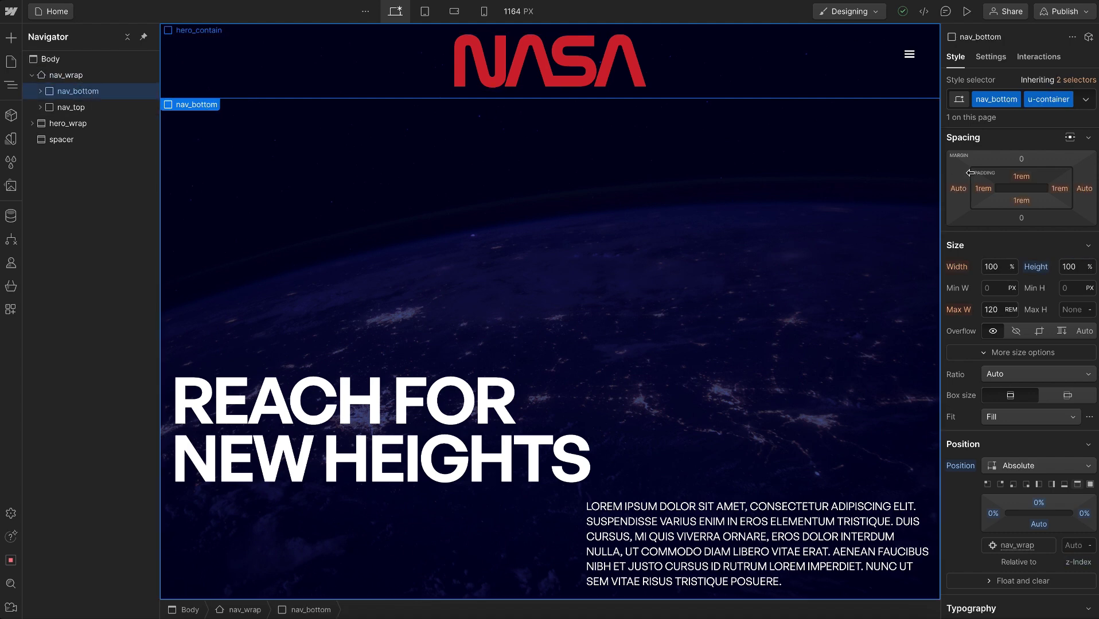
pyautogui.click(1024, 165)
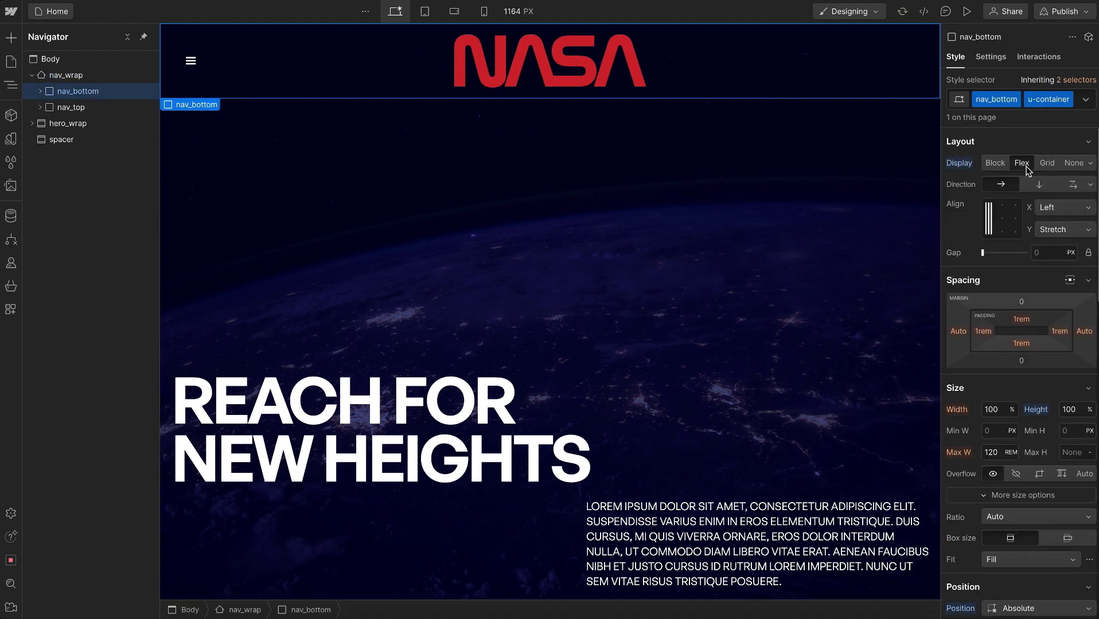
pyautogui.click(1015, 219)
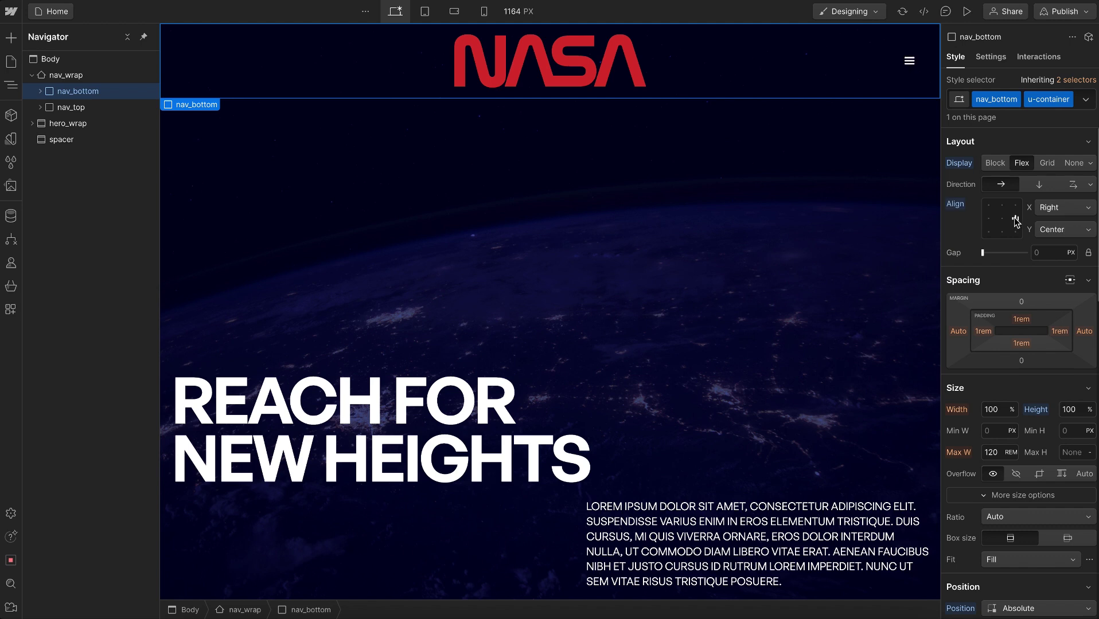
pyautogui.click(40, 90)
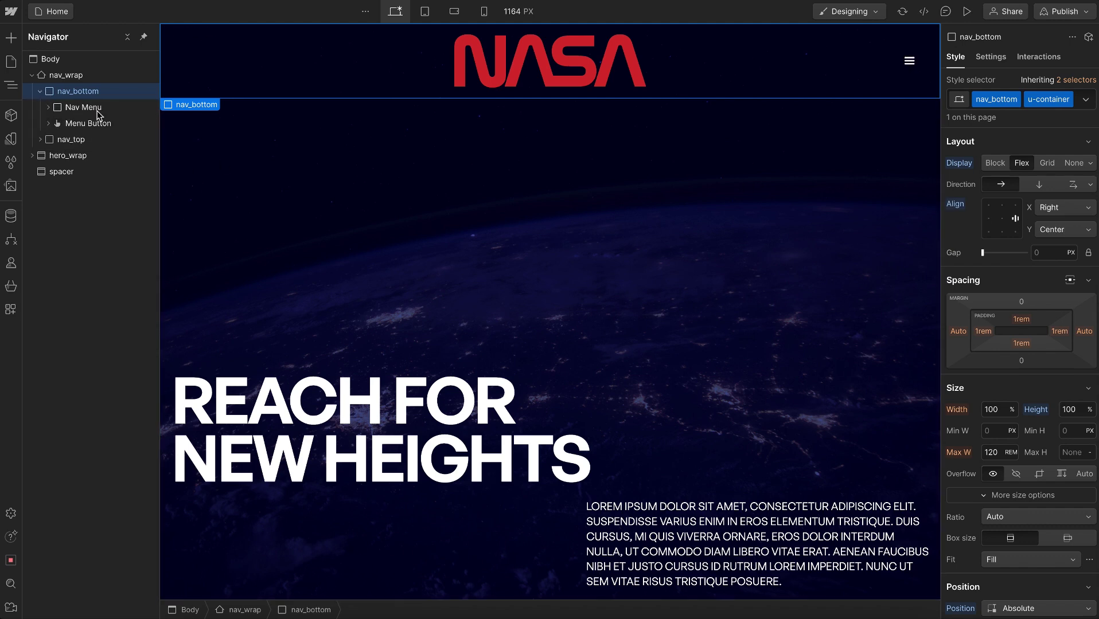
pyautogui.click(118, 125)
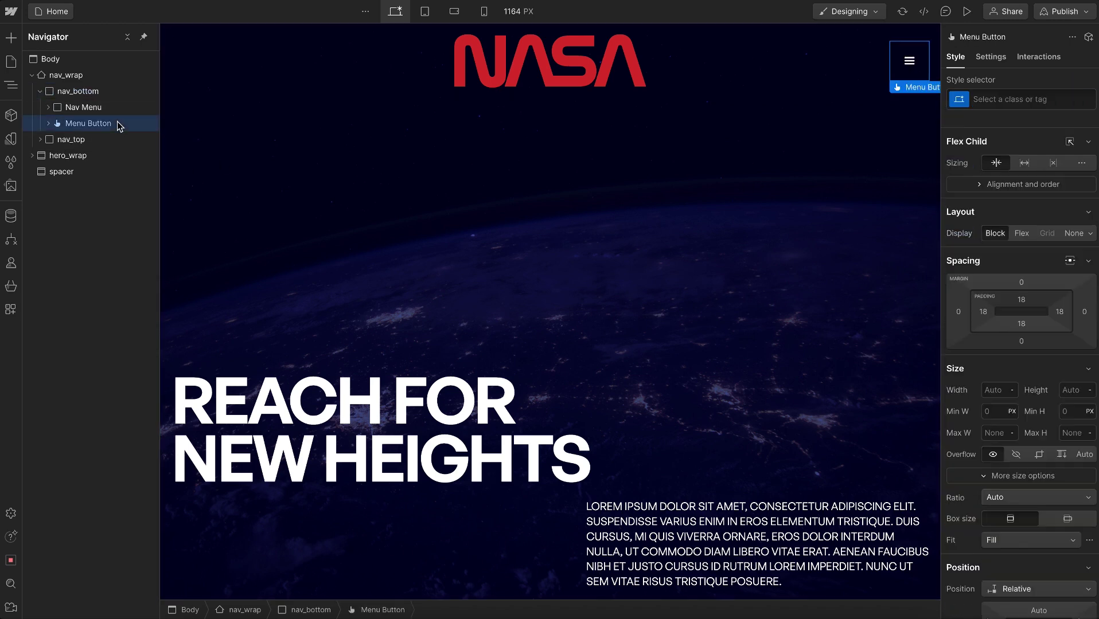
pyautogui.click(40, 91)
# Step: Test nav_logo_target at heights of 8 REM and 7 REM to check the menu button's vertical centering
pyautogui.click(74, 91)
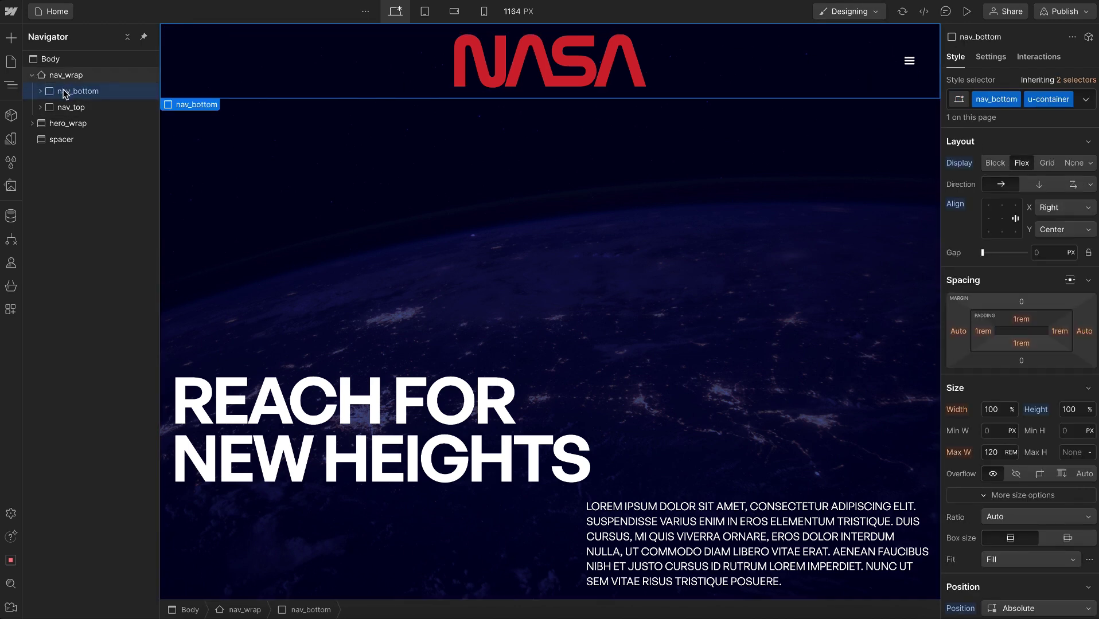
pyautogui.click(64, 109)
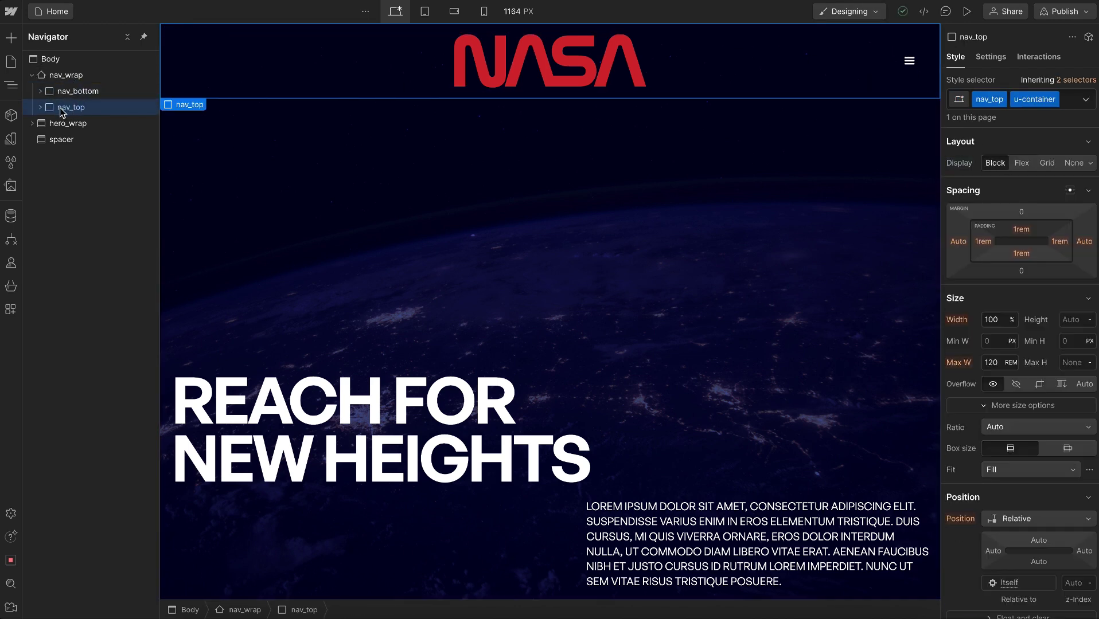
pyautogui.click(40, 108)
pyautogui.click(102, 125)
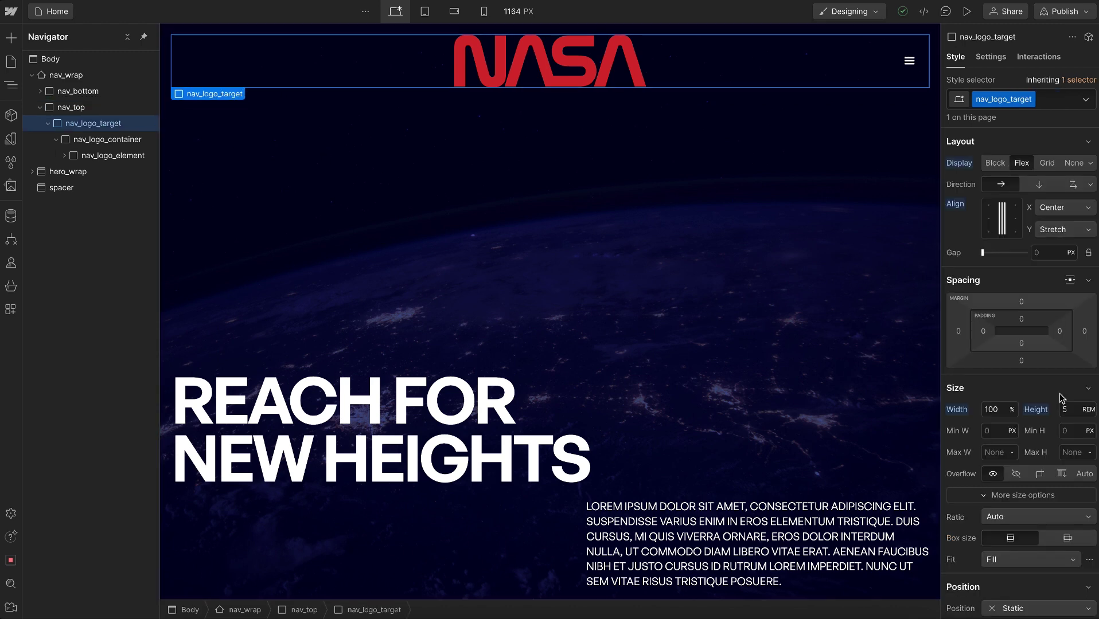
pyautogui.write('8')
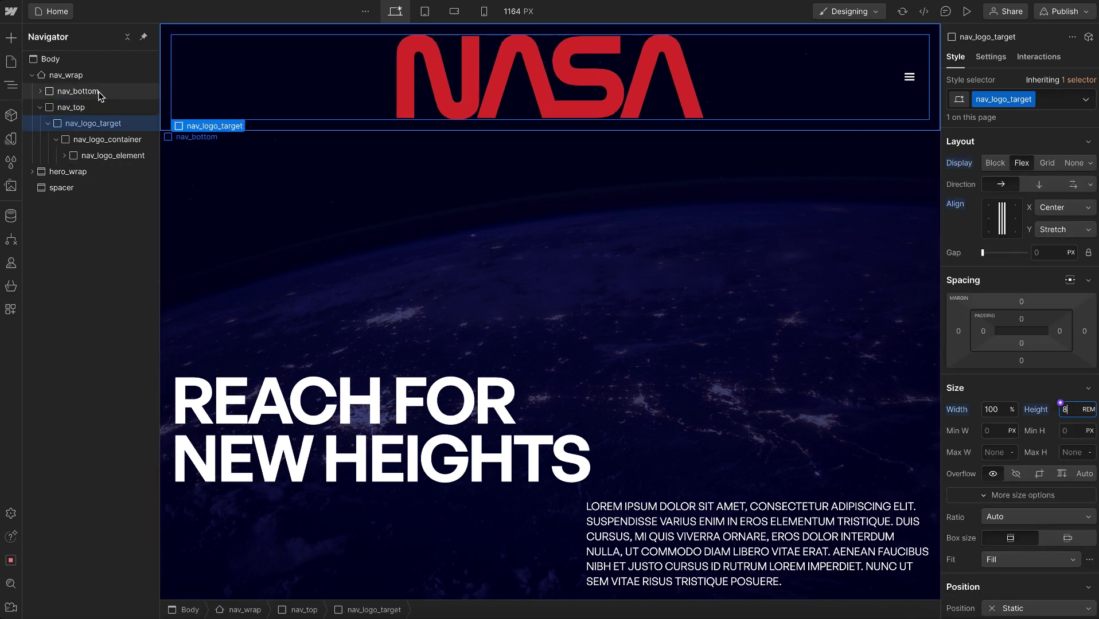
pyautogui.press('BackSpace')
pyautogui.write('7')
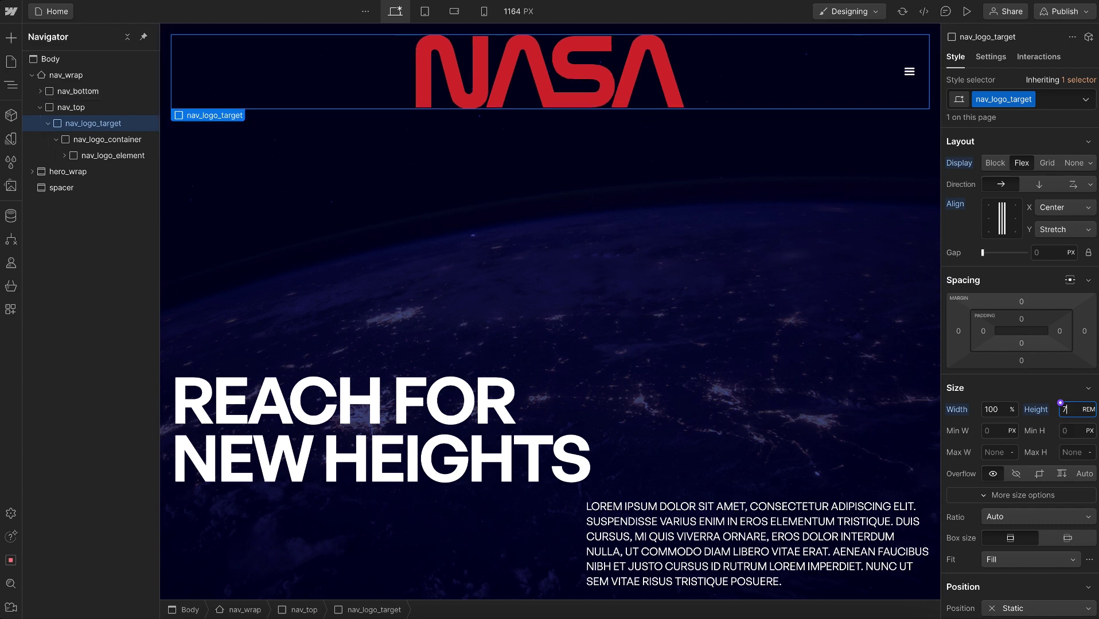
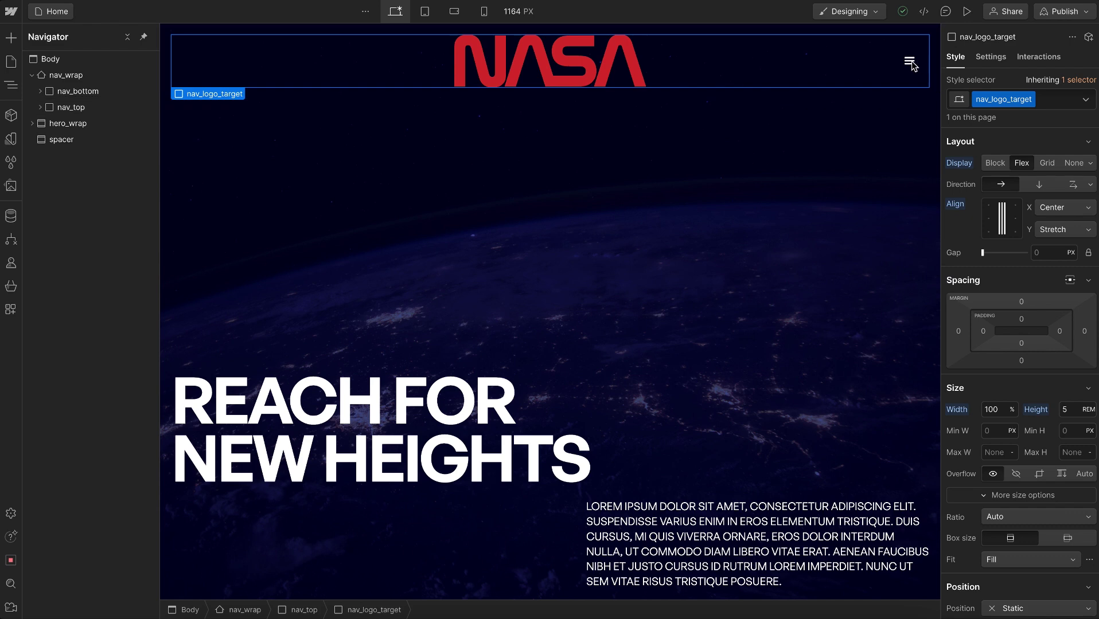
# Step: Set the pointer events of nav_top to None
pyautogui.click(74, 108)
pyautogui.scroll(-15, 1018, 391)
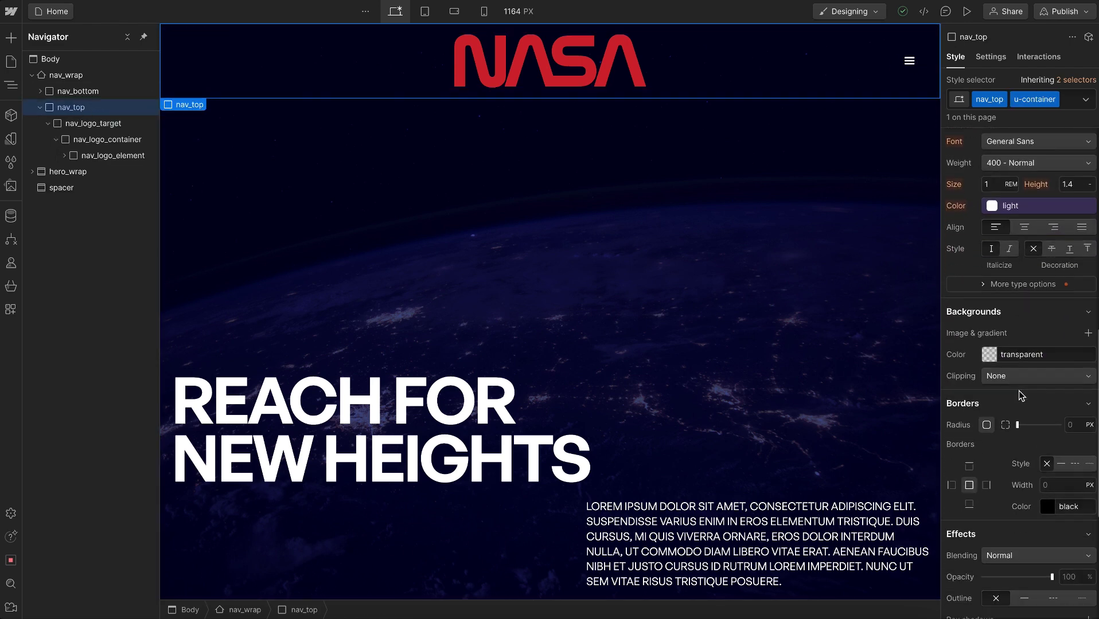
pyautogui.click(1068, 483)
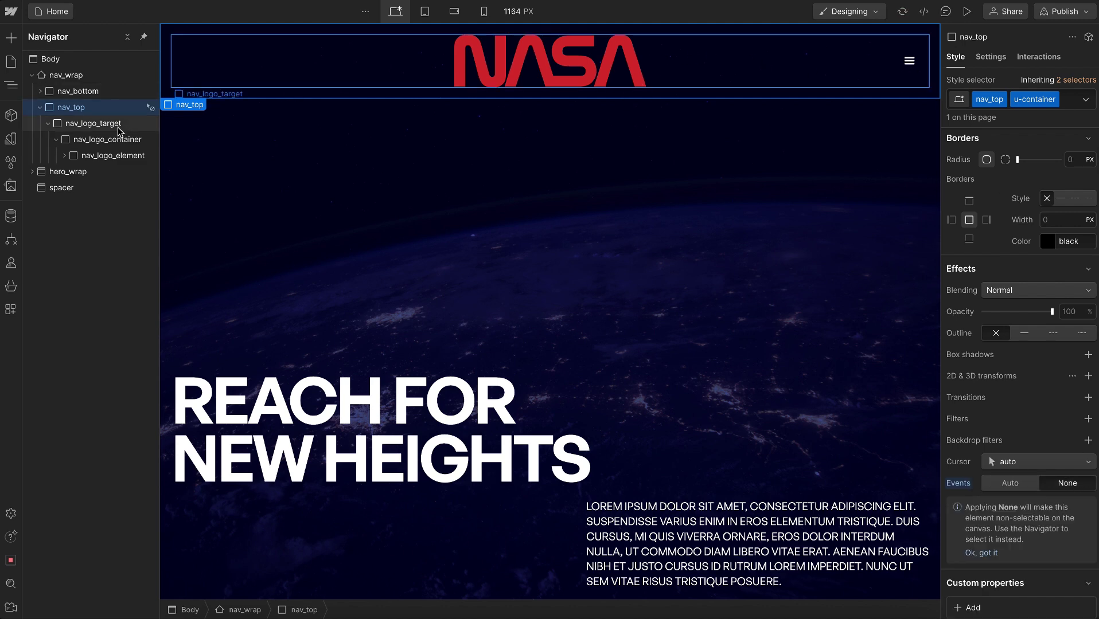
# Step: Set the pointer events of the nav_logo_cover link inside nav_logo_element to Auto
pyautogui.click(64, 156)
pyautogui.click(106, 172)
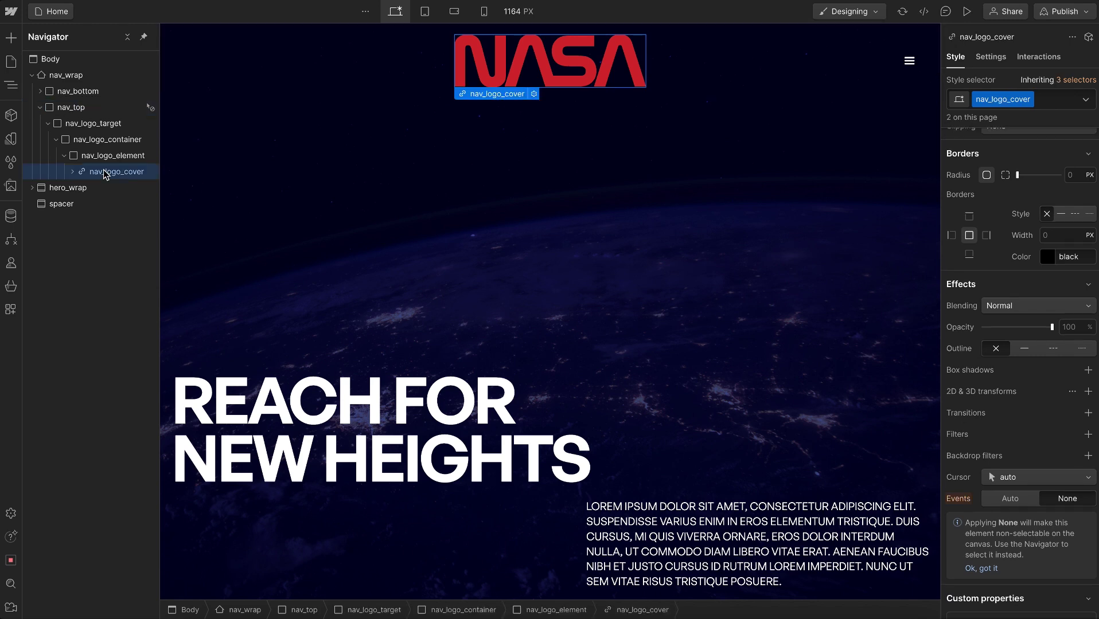
pyautogui.click(1009, 502)
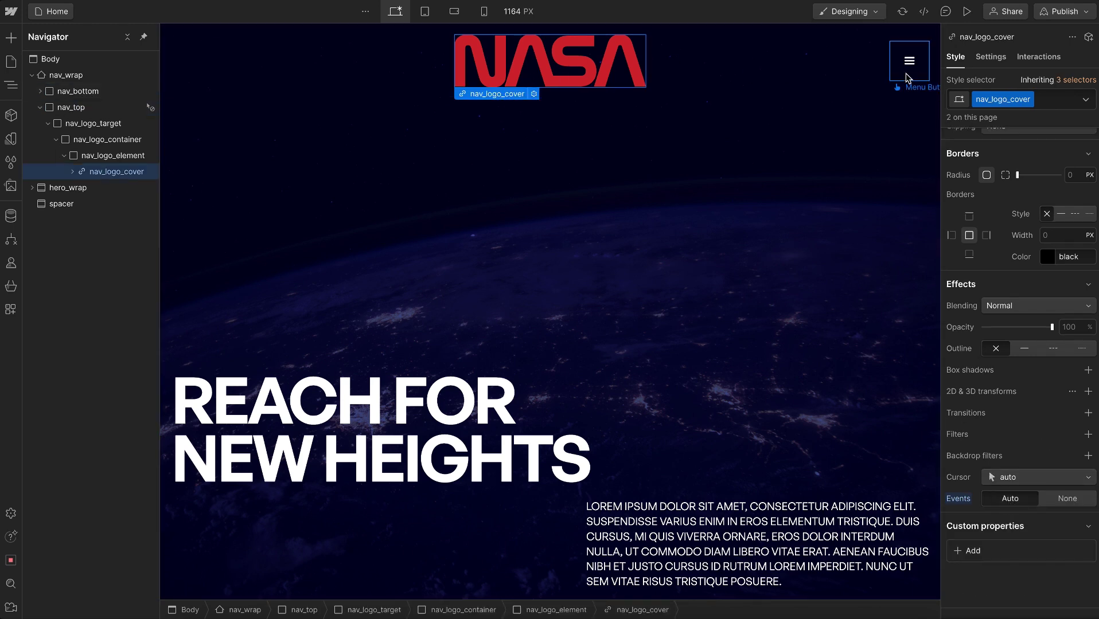
# Step: Give the Menu Button inside nav_bottom a new class named nav_btn
pyautogui.click(39, 107)
pyautogui.click(40, 91)
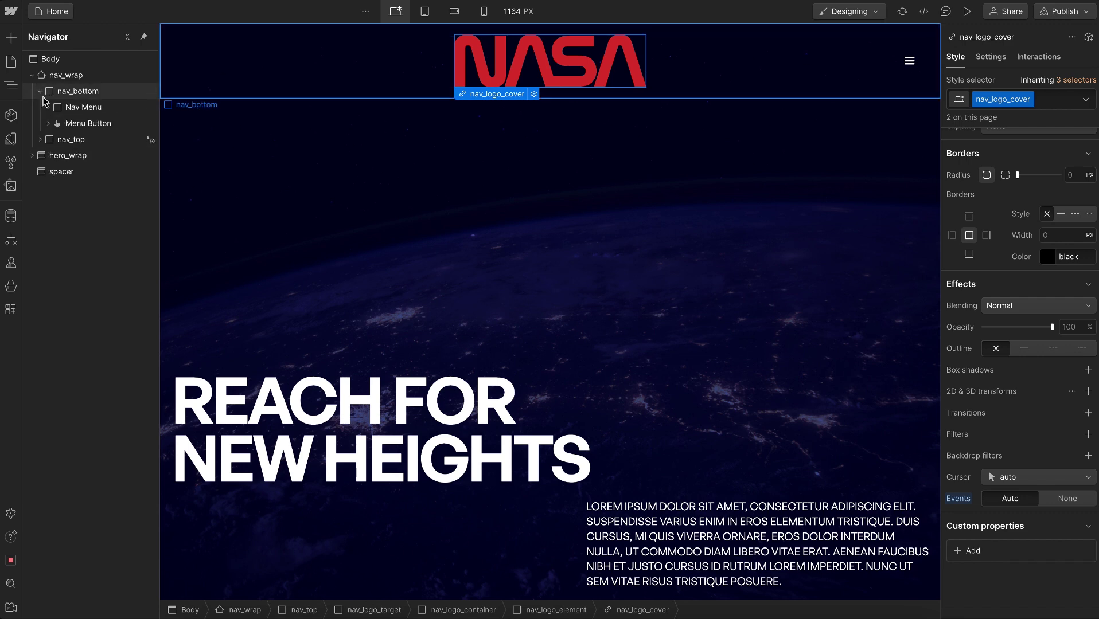
pyautogui.click(53, 125)
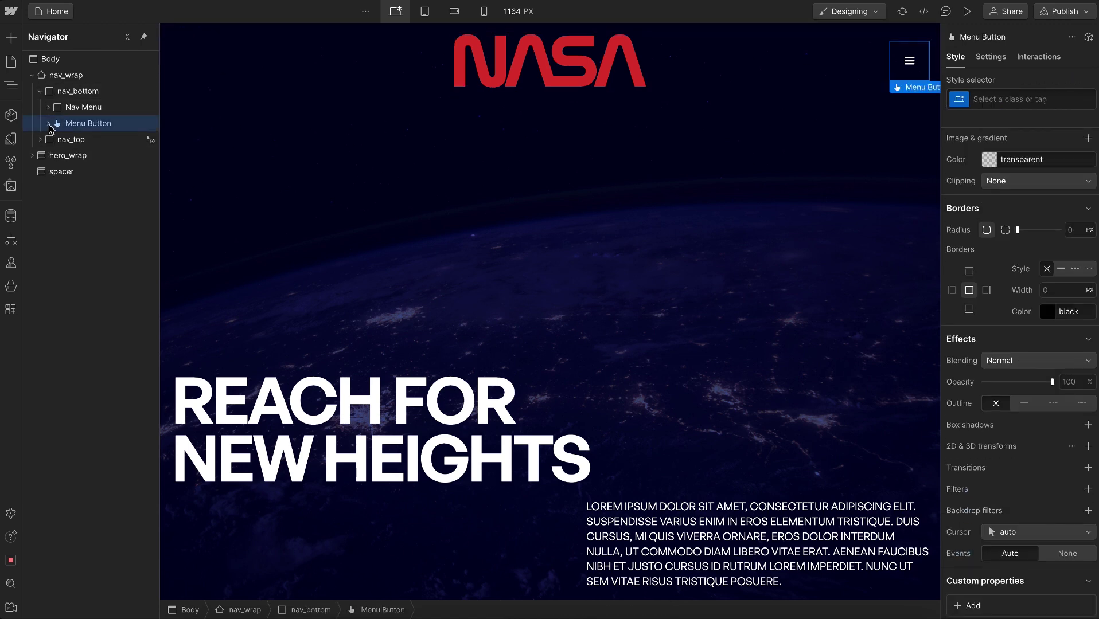
pyautogui.click(983, 101)
pyautogui.write('nav_')
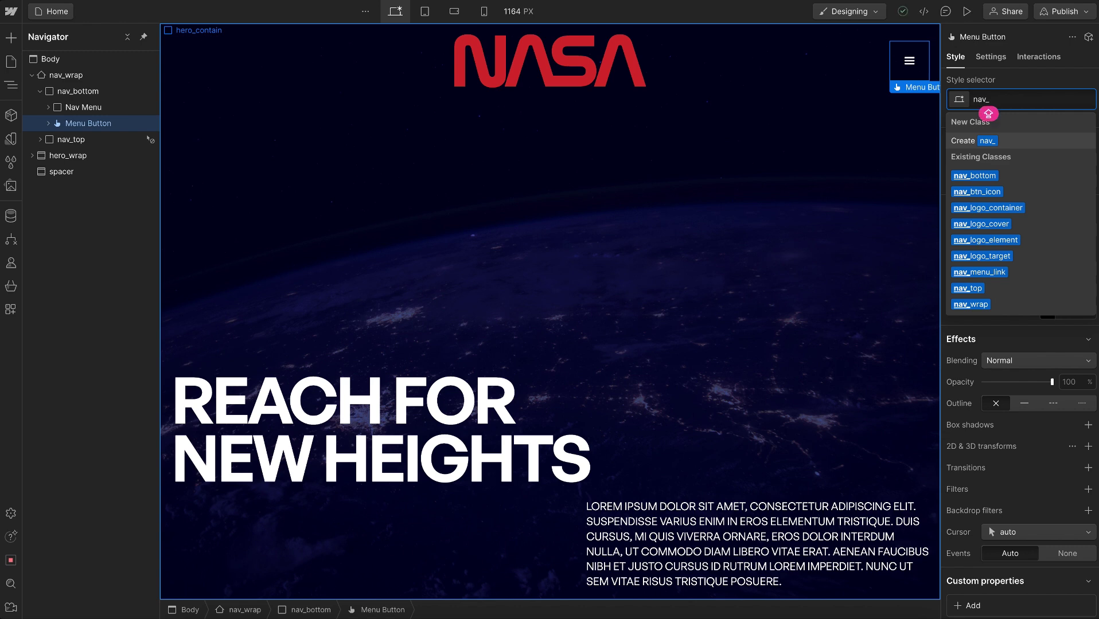
pyautogui.write('btn')
pyautogui.press('Return')
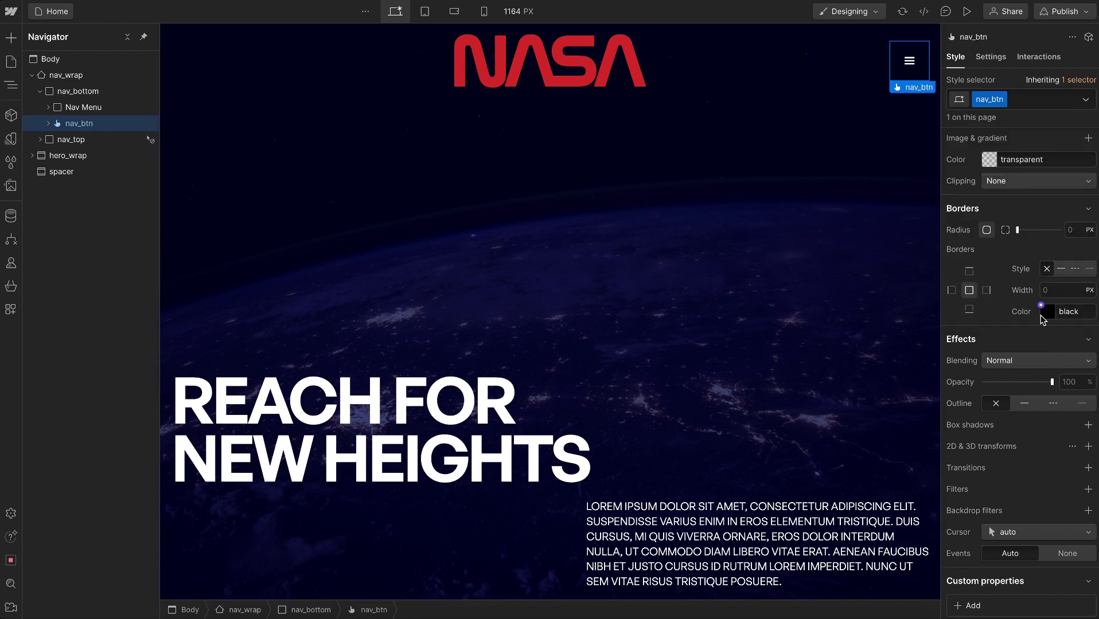
# Step: Set the background color of nav_btn to the dark-secondary variable and its border radius to 100vw
pyautogui.click(988, 159)
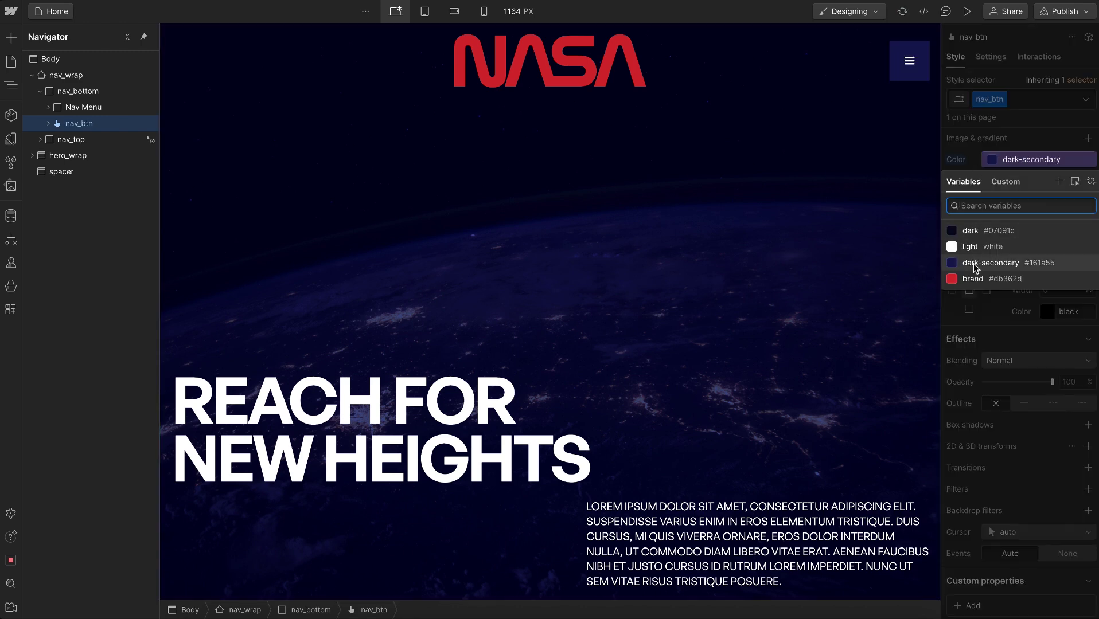
pyautogui.click(996, 265)
pyautogui.click(1071, 230)
pyautogui.write('1')
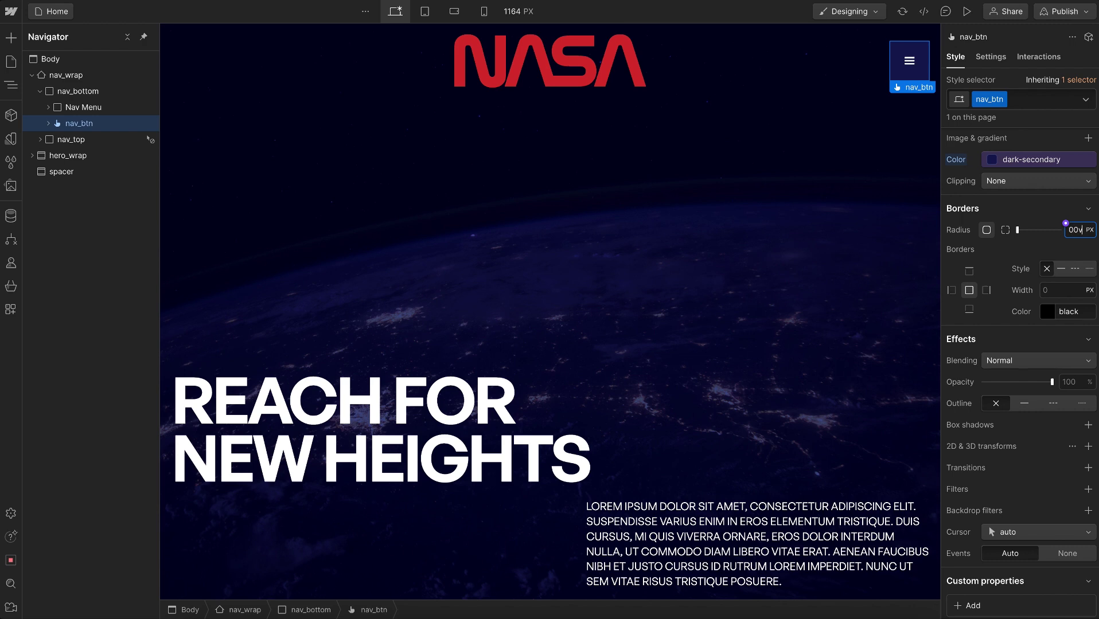
pyautogui.write('00v')
# Step: Reduce the padding of nav_btn to 0 on all sides and set its height to 4 REM
pyautogui.scroll(10, 1030, 275)
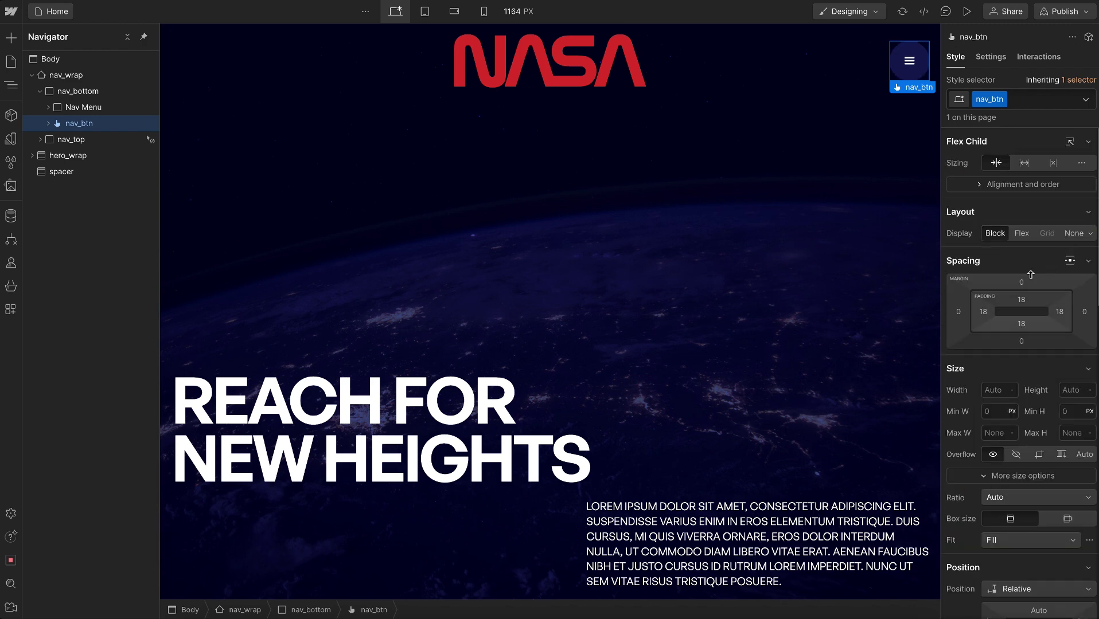
pyautogui.moveTo(1026, 303); pyautogui.dragTo(1026, 253)
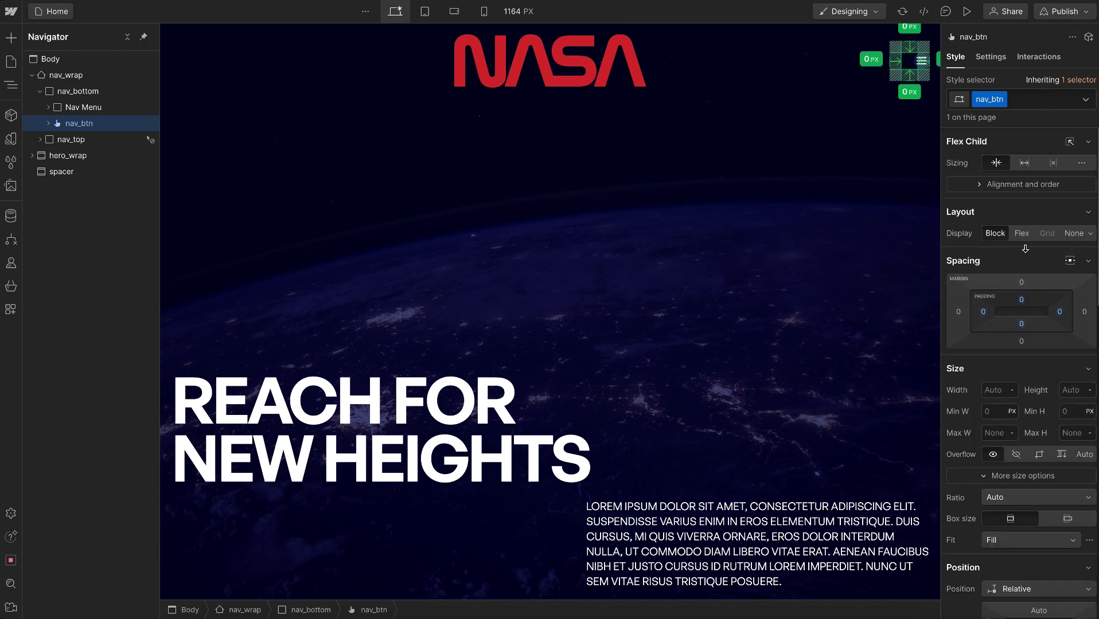
pyautogui.click(1077, 393)
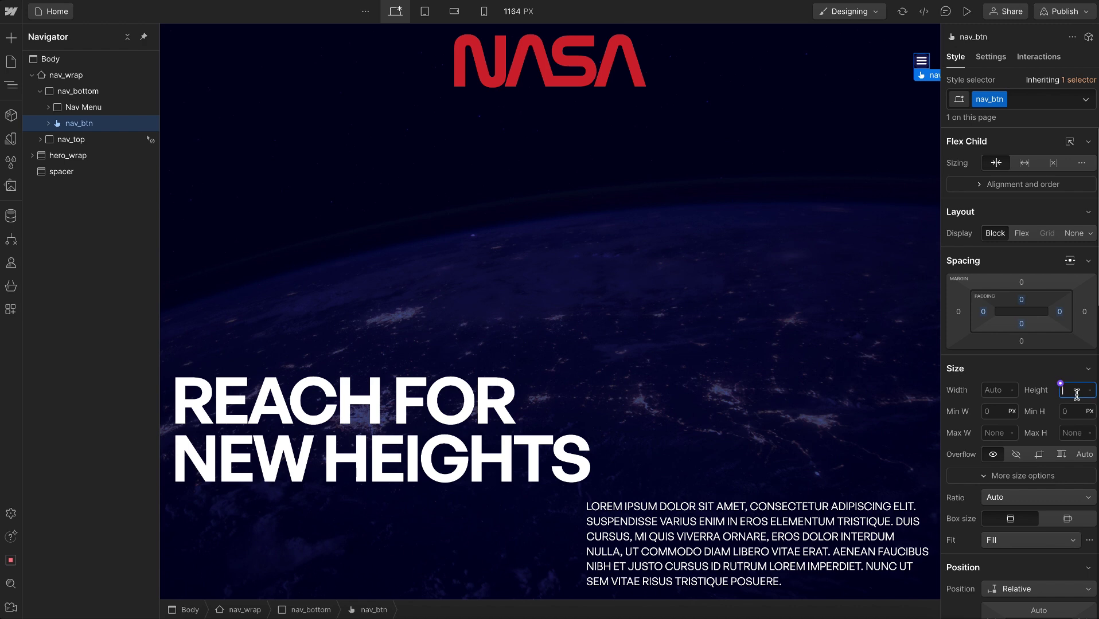
pyautogui.write('4rem')
pyautogui.press('Return')
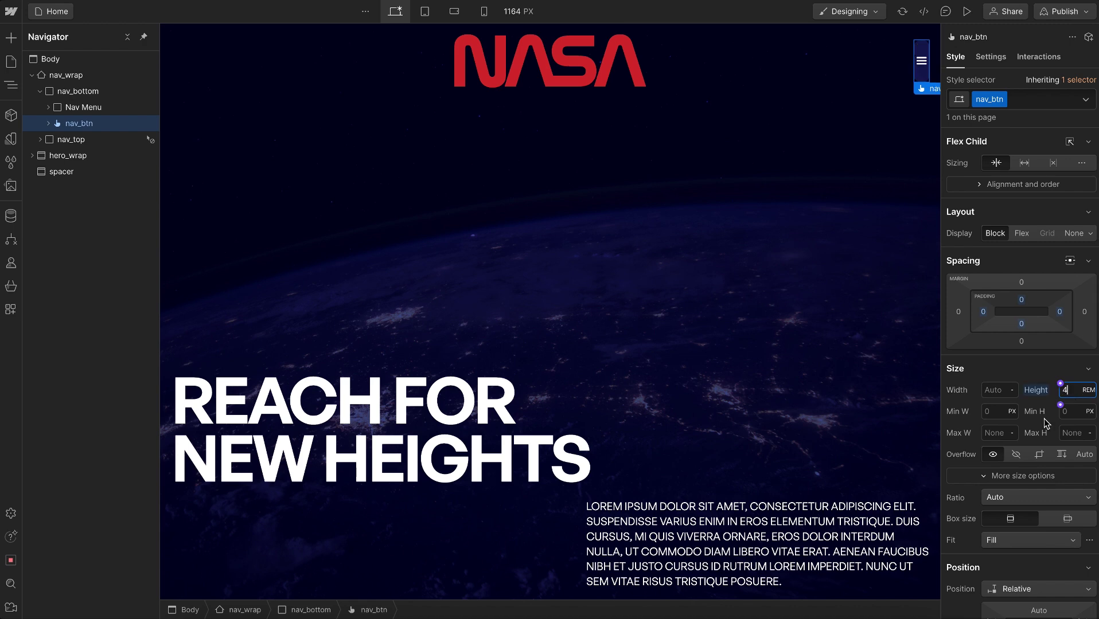
# Step: Set the aspect ratio of nav_btn to Square (1:1), try a height of 3 REM and restore 4 REM
pyautogui.click(1009, 423)
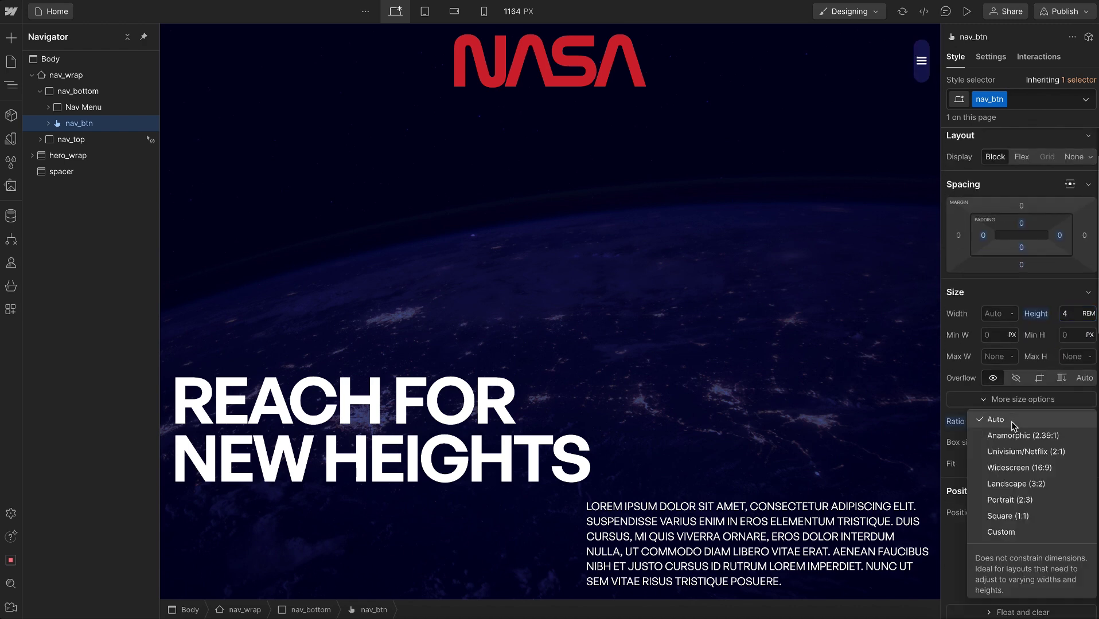
pyautogui.click(1016, 518)
pyautogui.click(1076, 316)
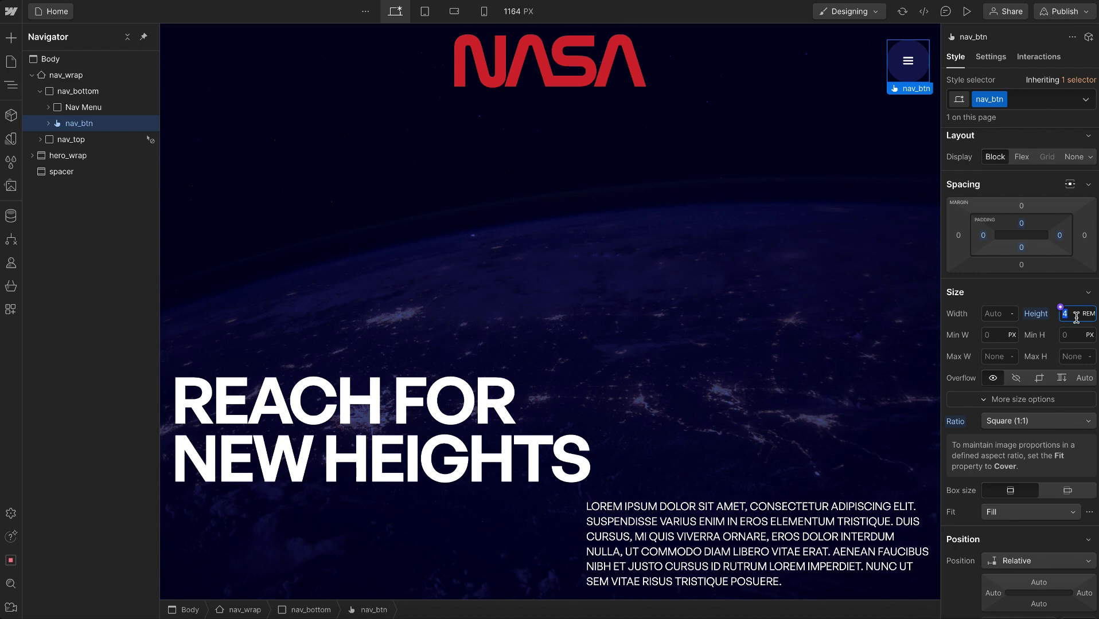
pyautogui.write('3')
pyautogui.press('BackSpace')
pyautogui.write('4')
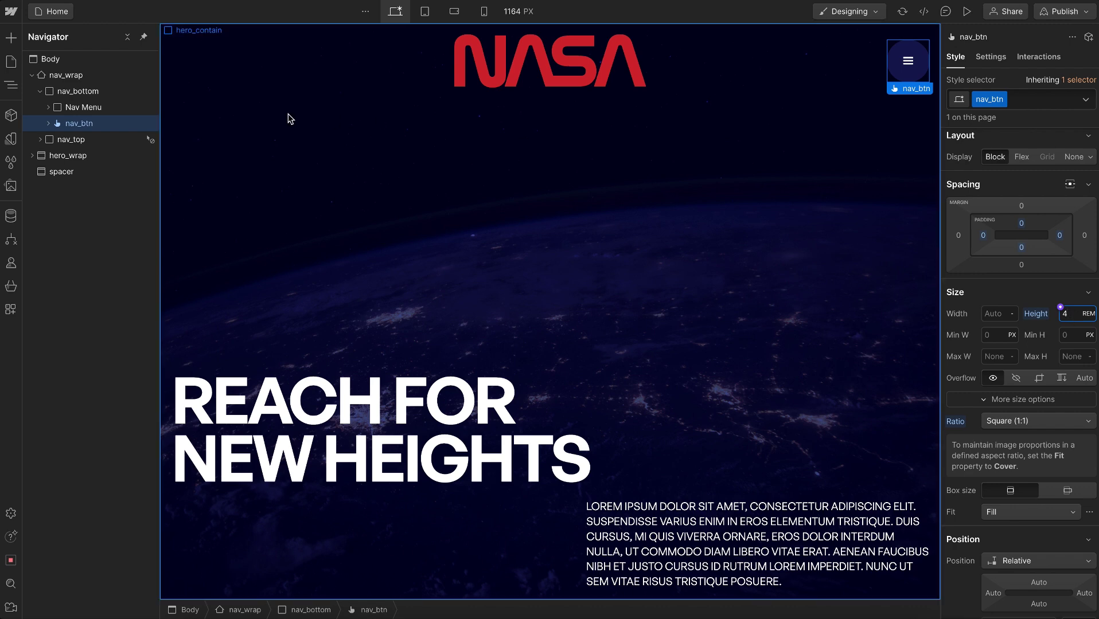
# Step: Test nav_logo_target inside nav_top at a height of 3 REM
pyautogui.click(40, 139)
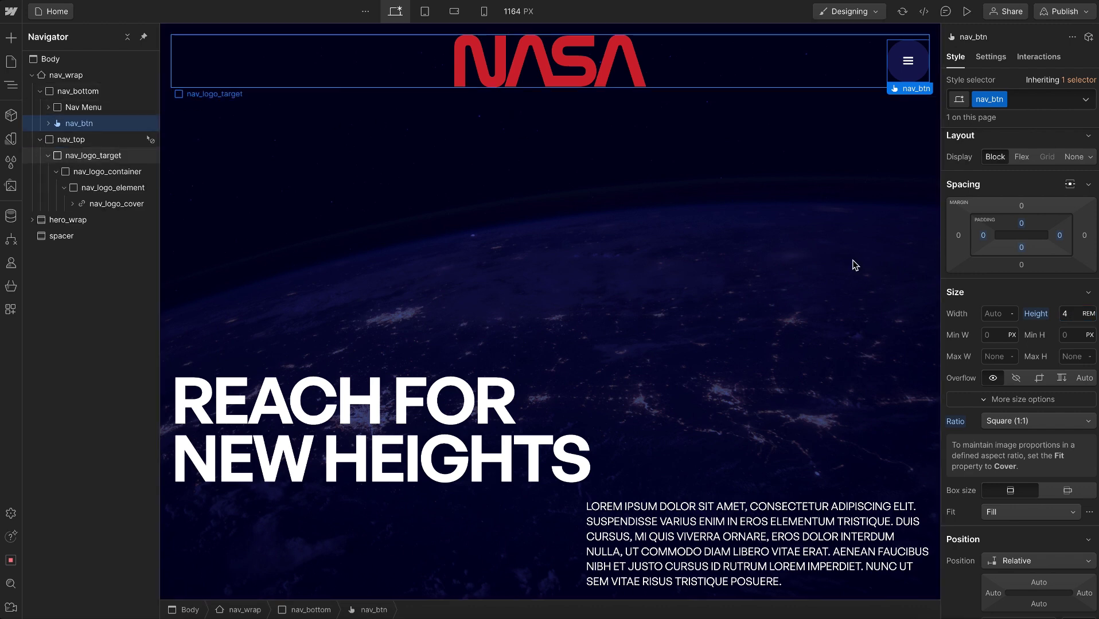
pyautogui.click(1072, 333)
pyautogui.write('3')
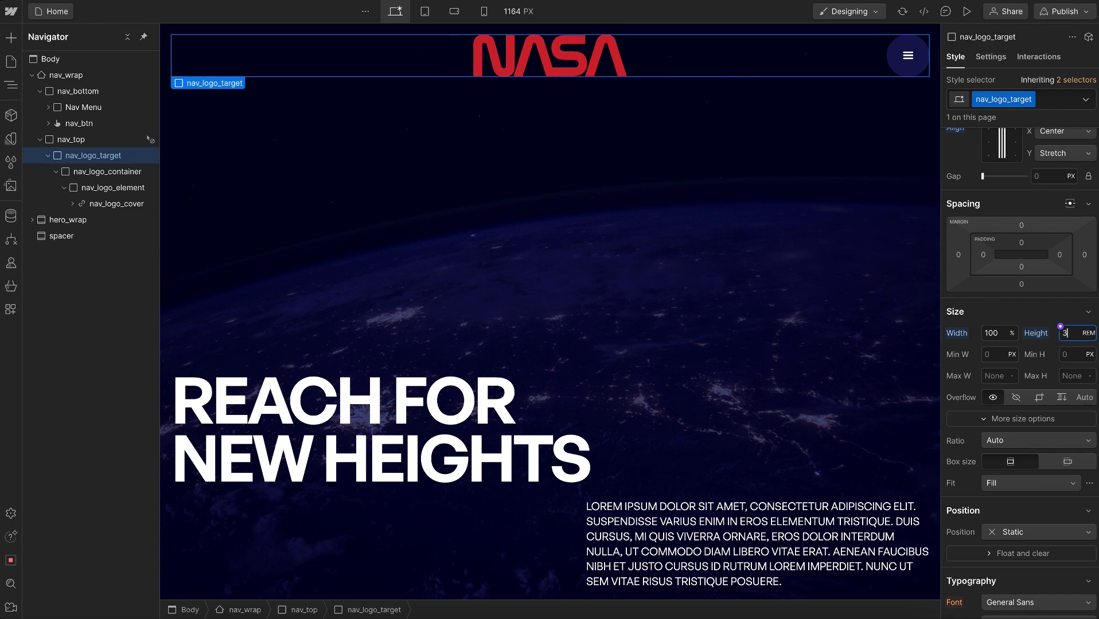
# Step: Set the maximum height of nav_btn to 100%
pyautogui.click(909, 46)
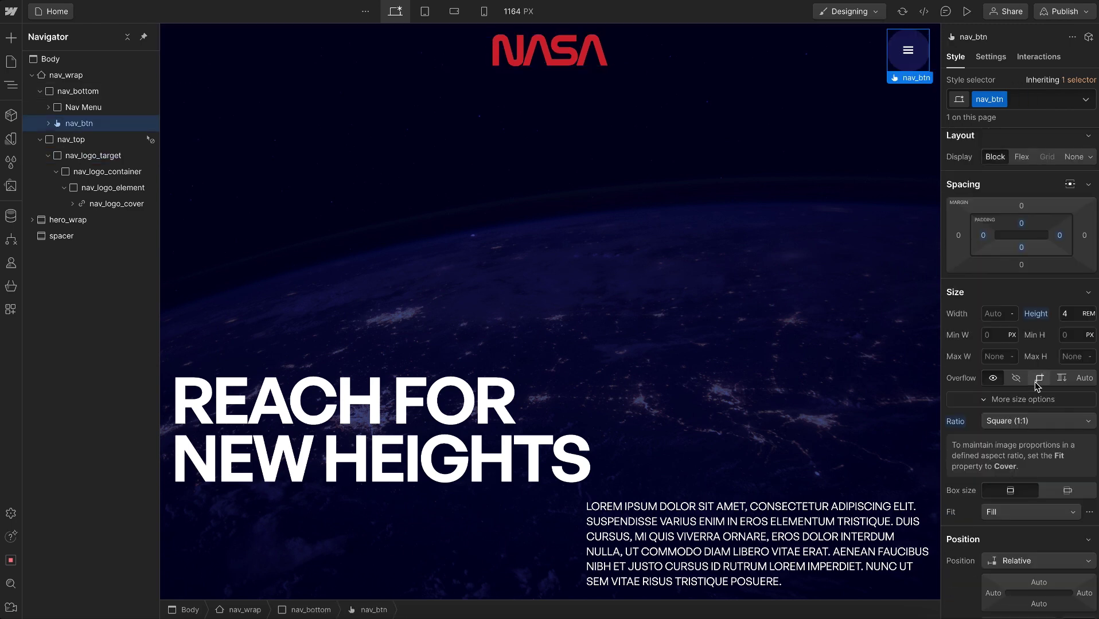
pyautogui.click(1076, 357)
pyautogui.write('100')
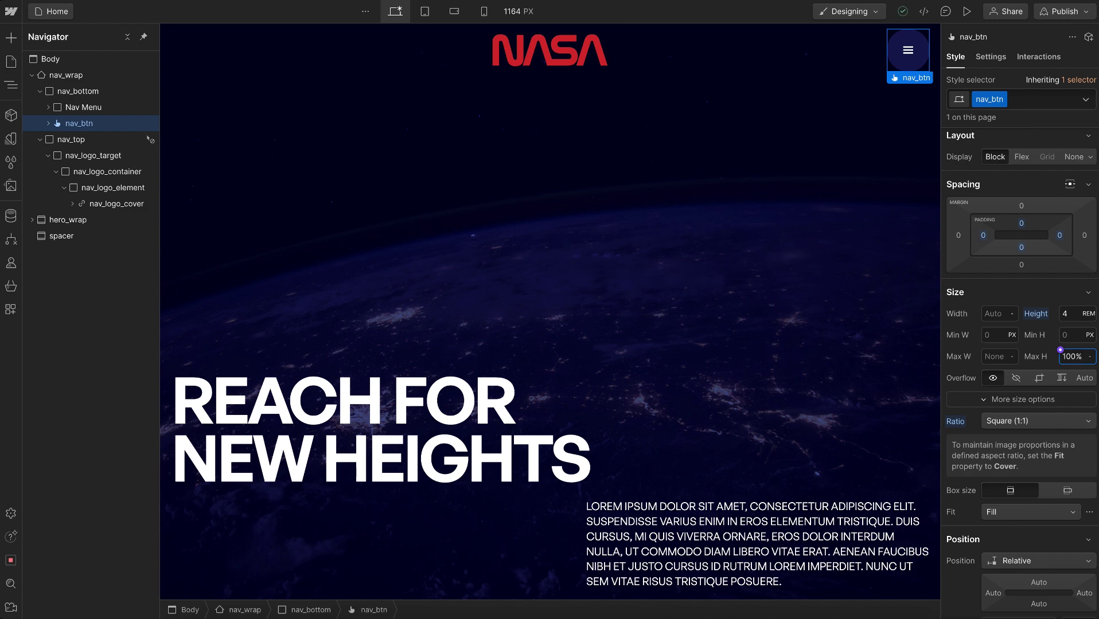
pyautogui.press('Return')
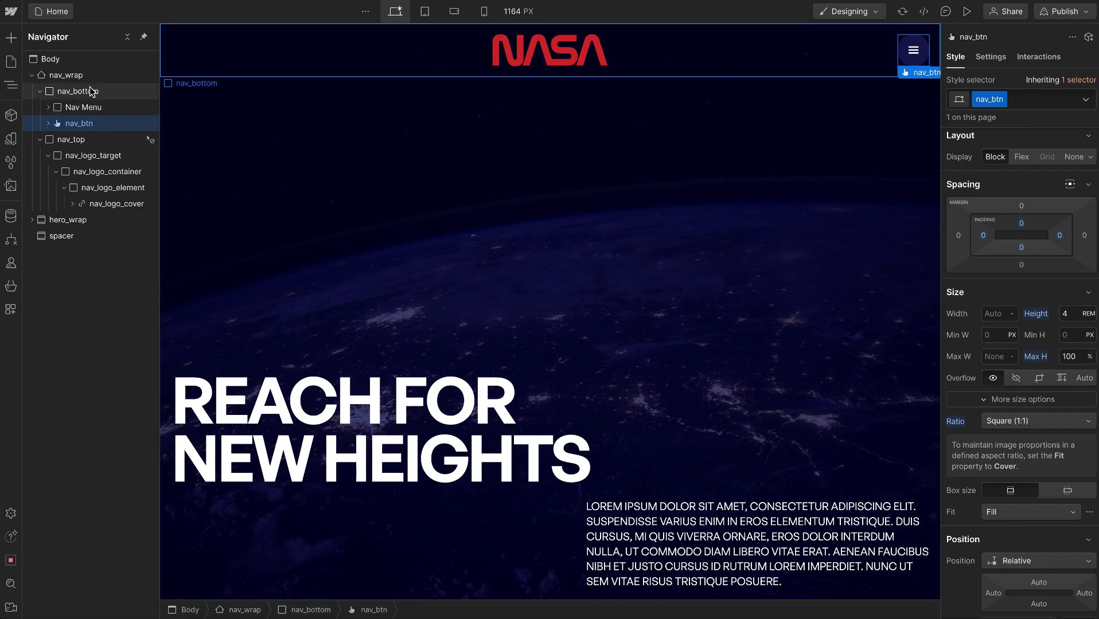
# Step: Test how nav_btn scales with nav_logo_target at heights of 3 and 2 REM, and leave the target at 5 REM
pyautogui.click(91, 91)
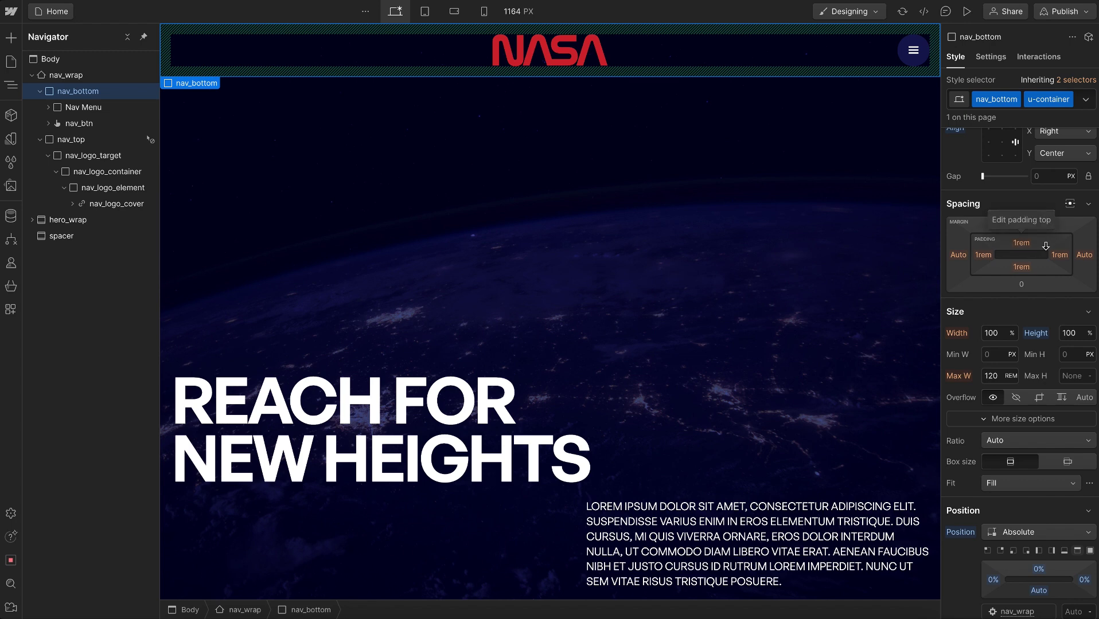
pyautogui.click(103, 156)
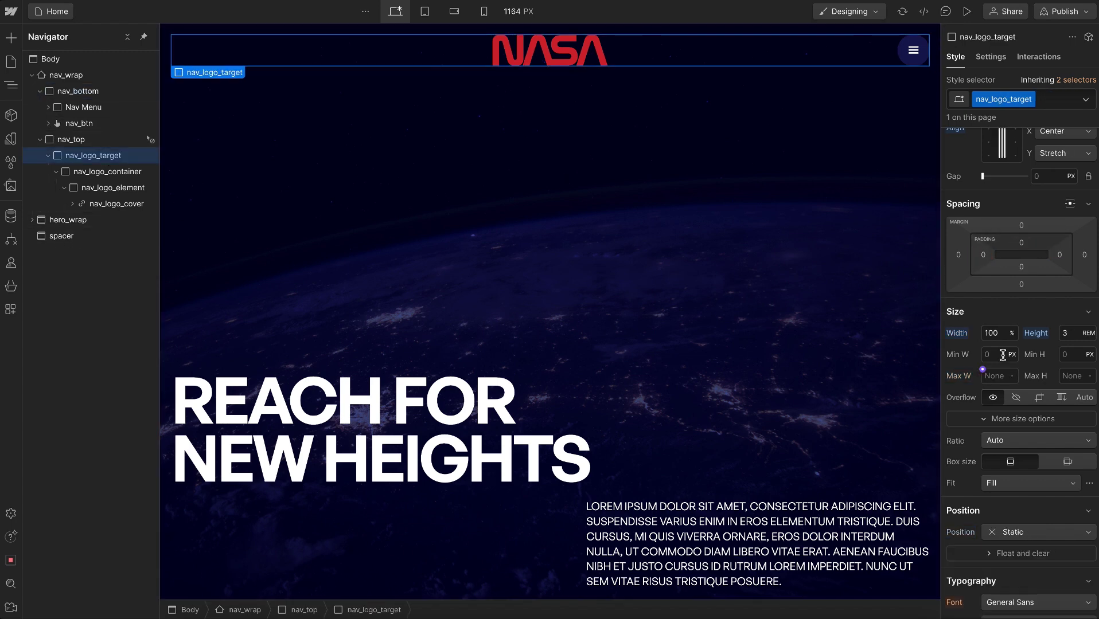
pyautogui.click(1075, 331)
pyautogui.write('5')
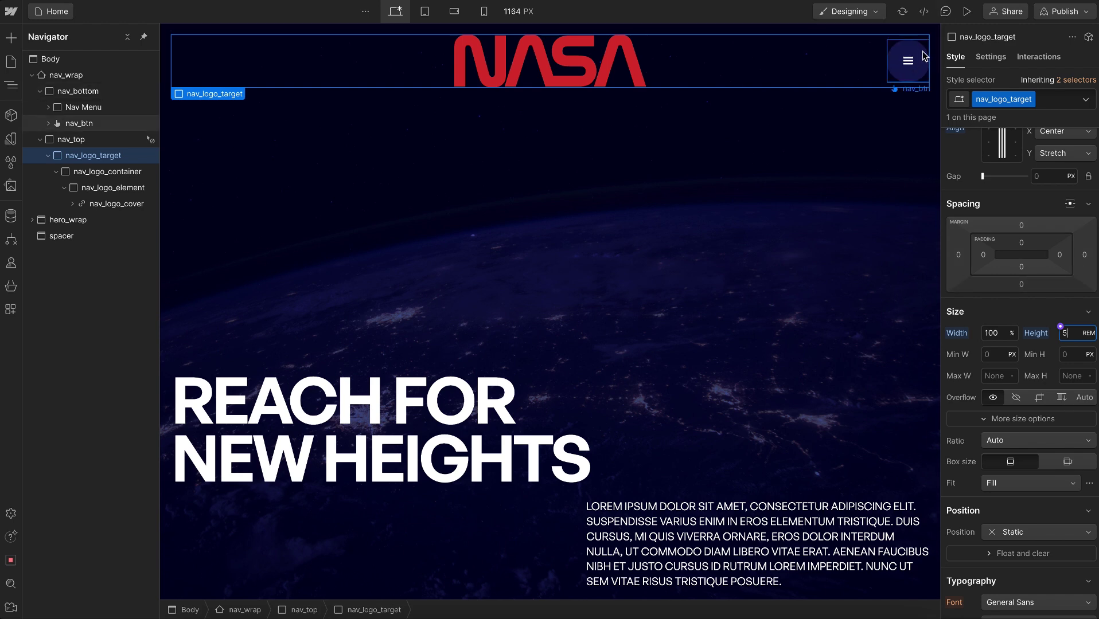
pyautogui.press('Down')
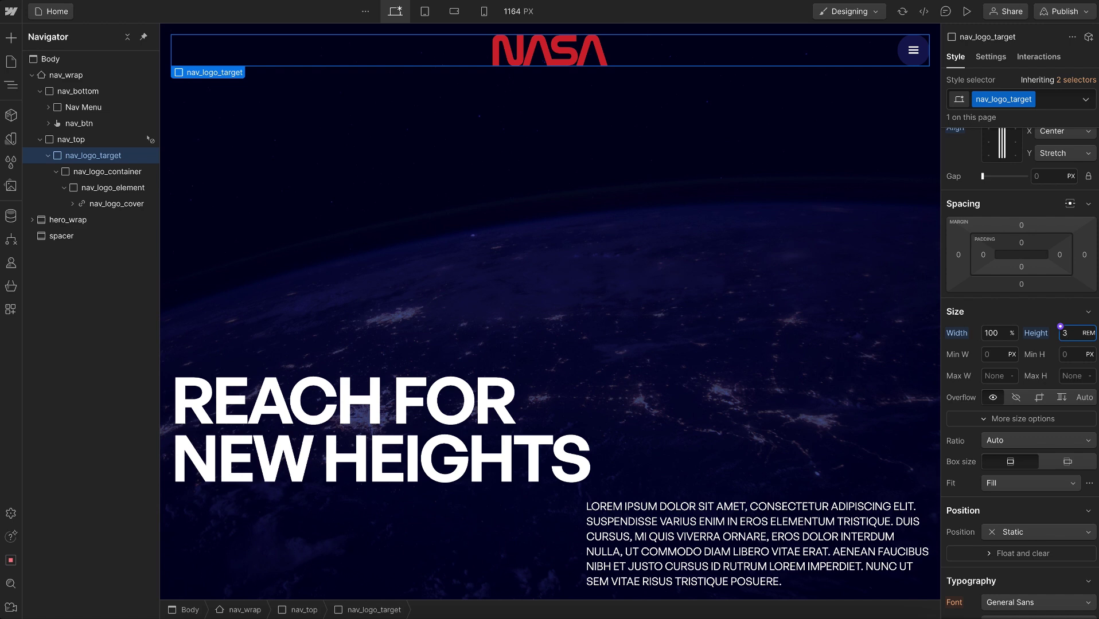
pyautogui.press('Down')
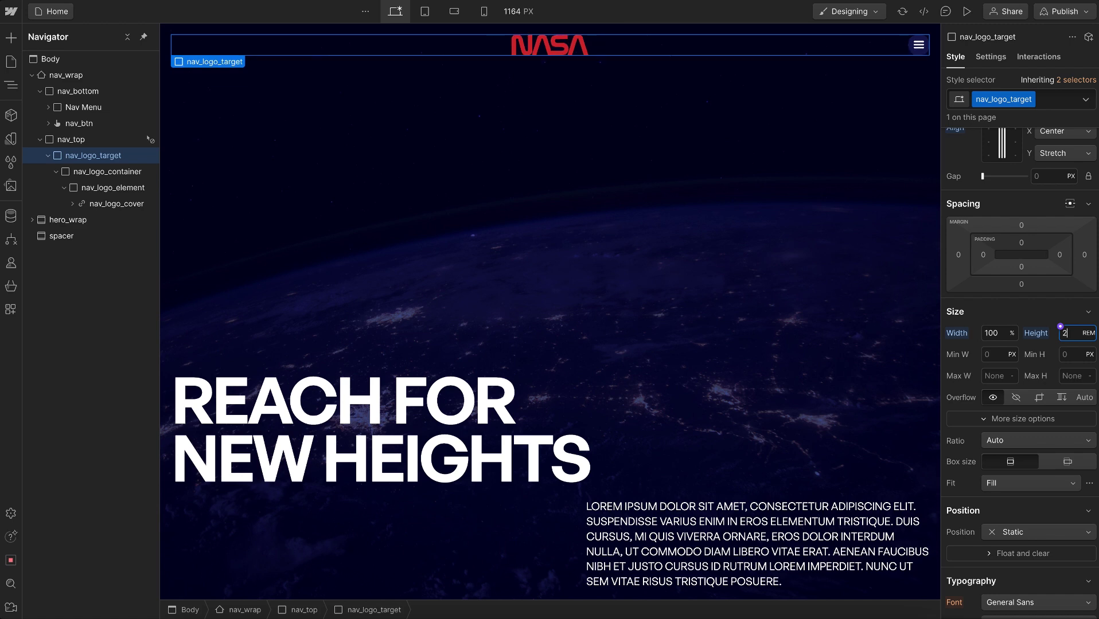
pyautogui.press('Up')
pyautogui.press('Up')
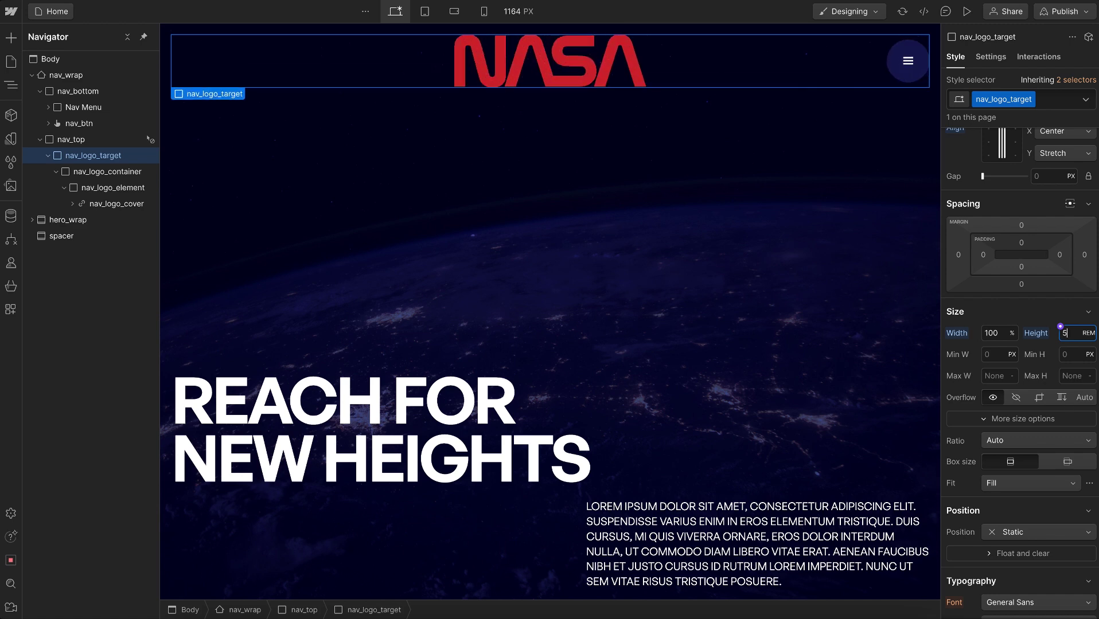
# Step: Add a Div Block to Body and move it above nav_wrap
pyautogui.click(32, 75)
pyautogui.click(52, 59)
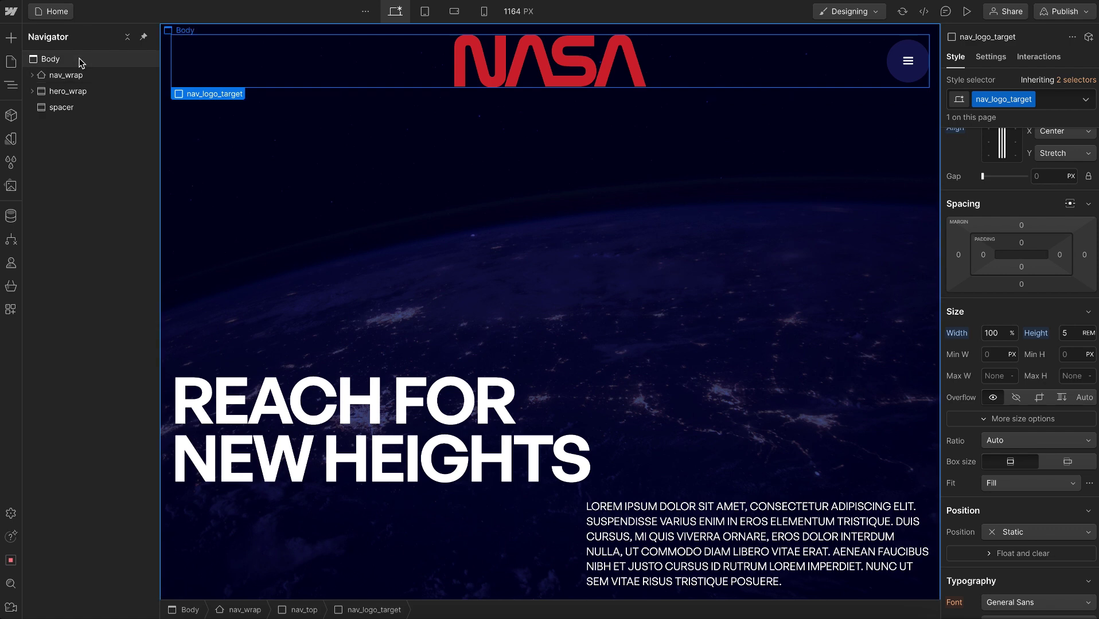
pyautogui.hotkey('ctrl', 'k')
pyautogui.write('d')
pyautogui.press('Return')
pyautogui.moveTo(68, 123); pyautogui.dragTo(69, 75)
# Step: Give the new Div Block a class named trigger
pyautogui.hotkey('ctrl', 'Return')
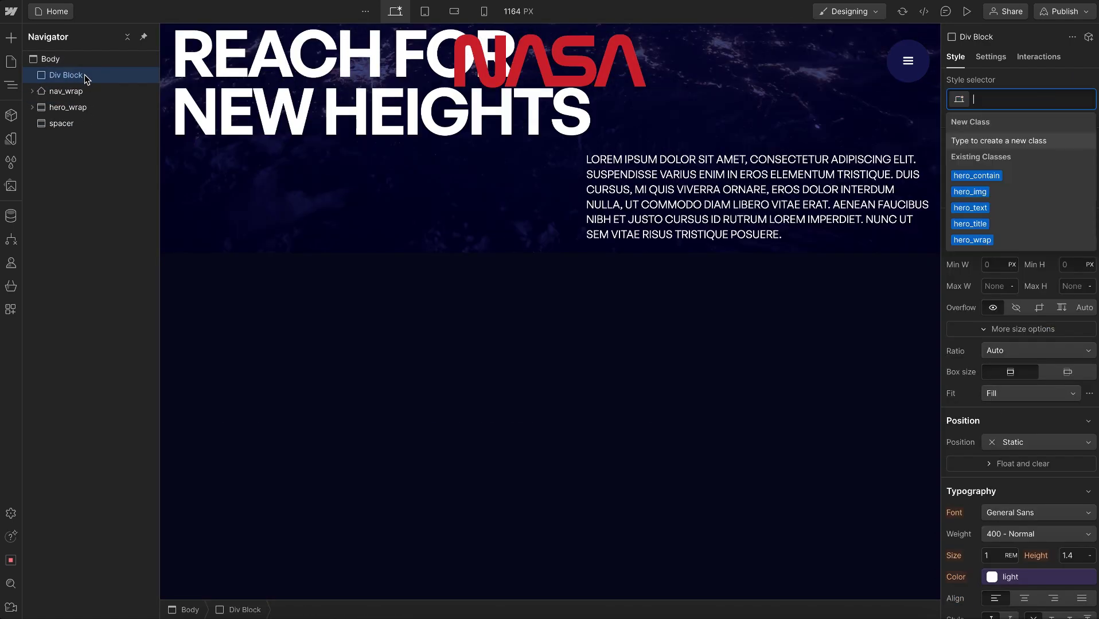
pyautogui.write('trigger')
pyautogui.press('Return')
pyautogui.press('Escape')
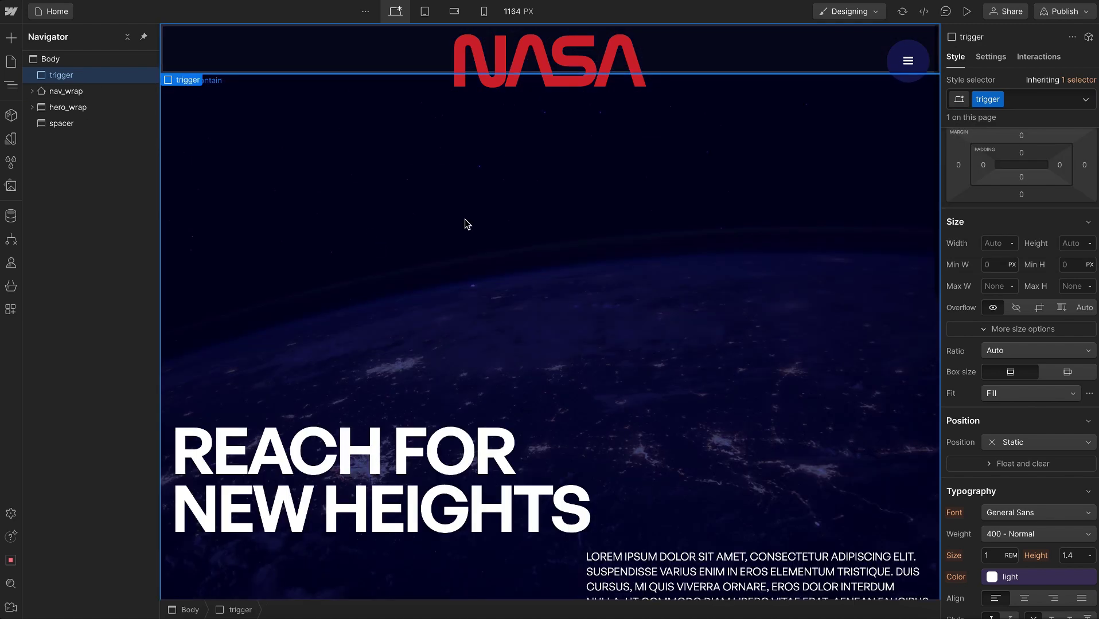
# Step: Set the position of trigger to Absolute with the preset that stretches it along the top edge of Body
pyautogui.click(1029, 443)
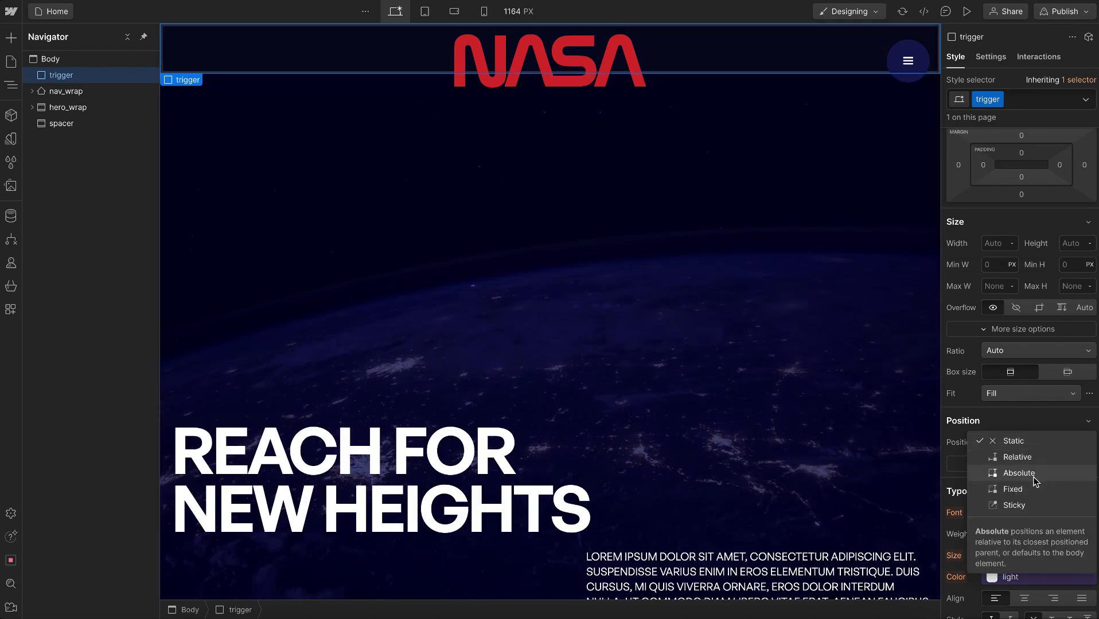
pyautogui.click(1039, 474)
pyautogui.click(1077, 462)
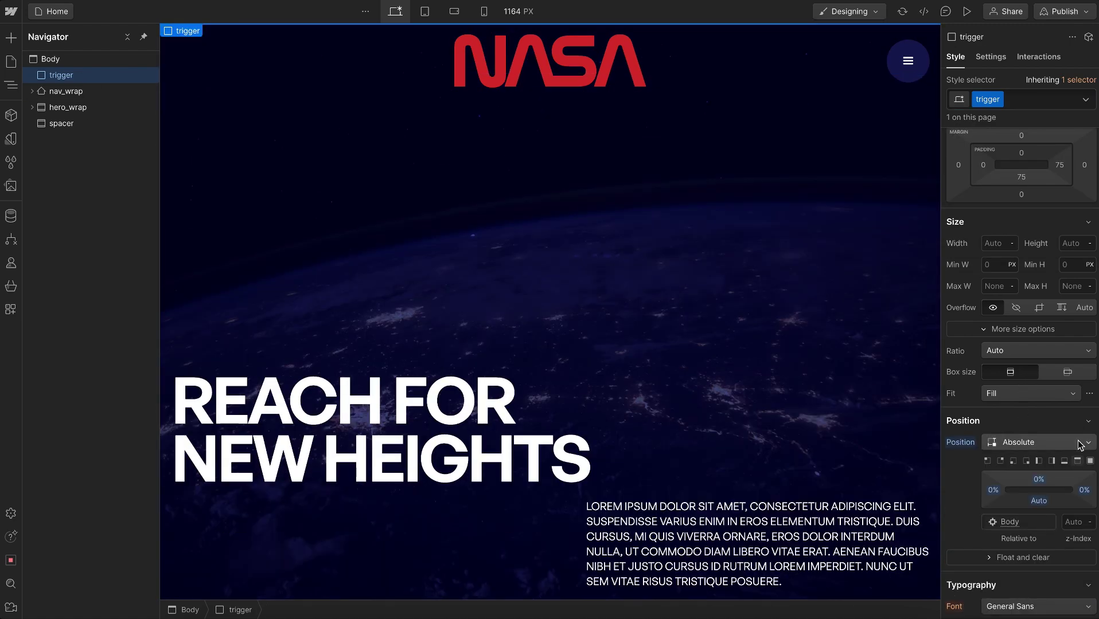
# Step: Set the height of trigger to 10 REM and its z-index to -1
pyautogui.click(1079, 244)
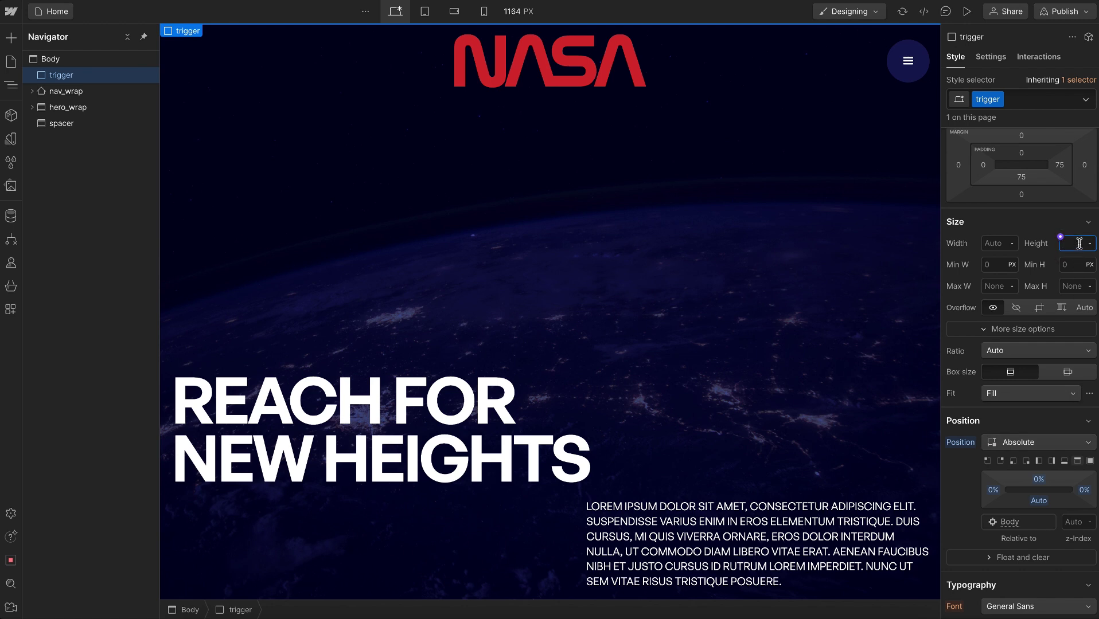
pyautogui.press('Return')
pyautogui.click(1077, 523)
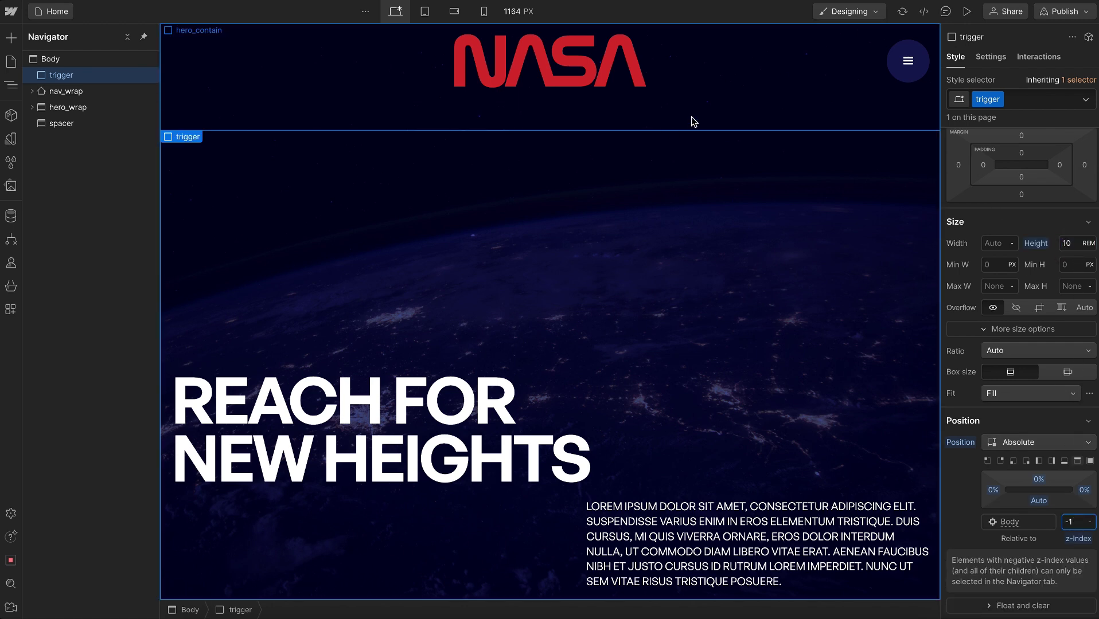
# Step: Add a Scroll into view element trigger to the trigger block and apply it by Class
pyautogui.scroll(-3, 666, 132)
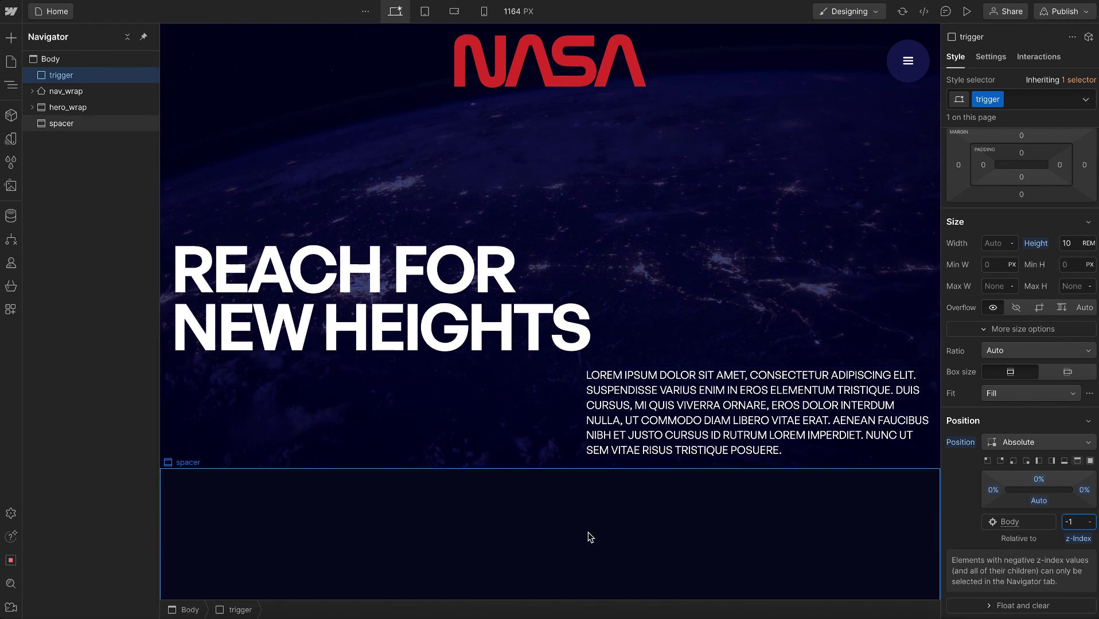
pyautogui.scroll(2, 590, 536)
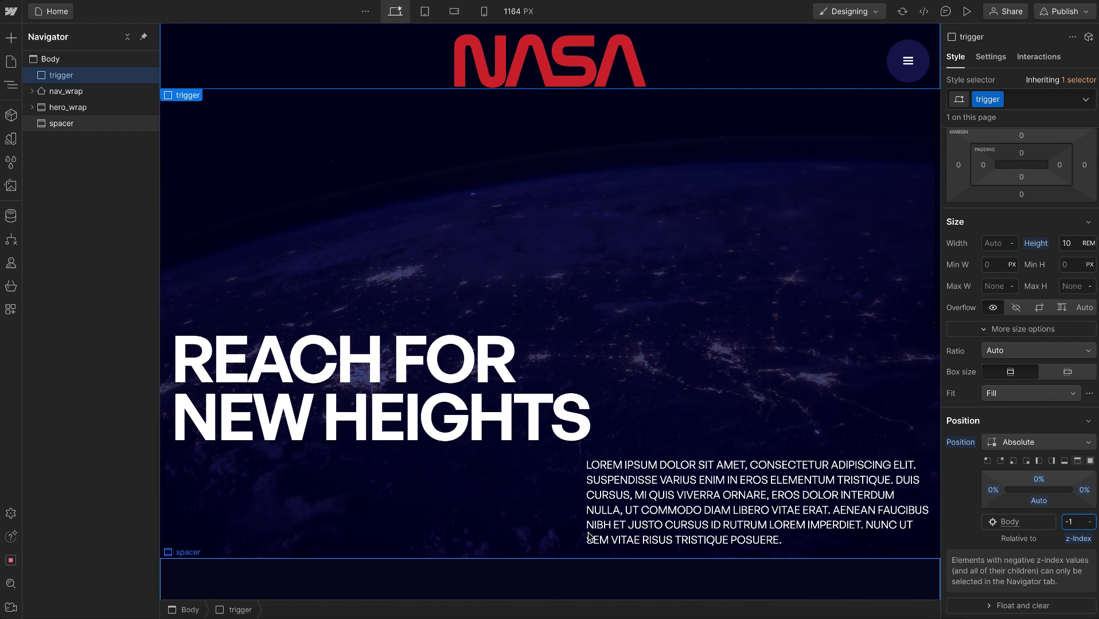
pyautogui.scroll(1, 590, 537)
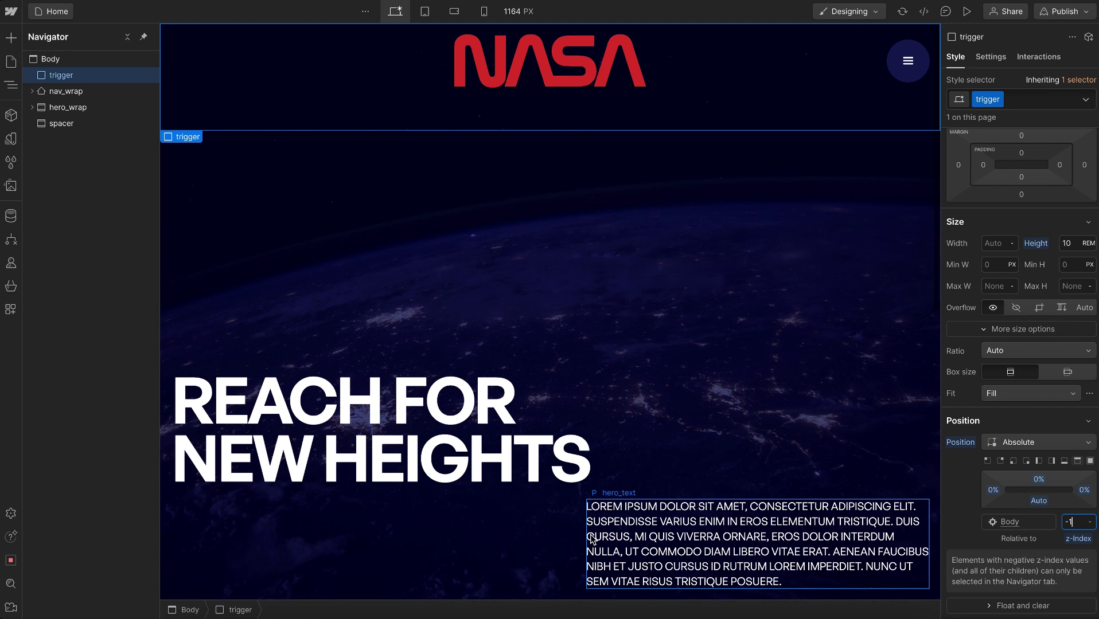
pyautogui.click(1046, 57)
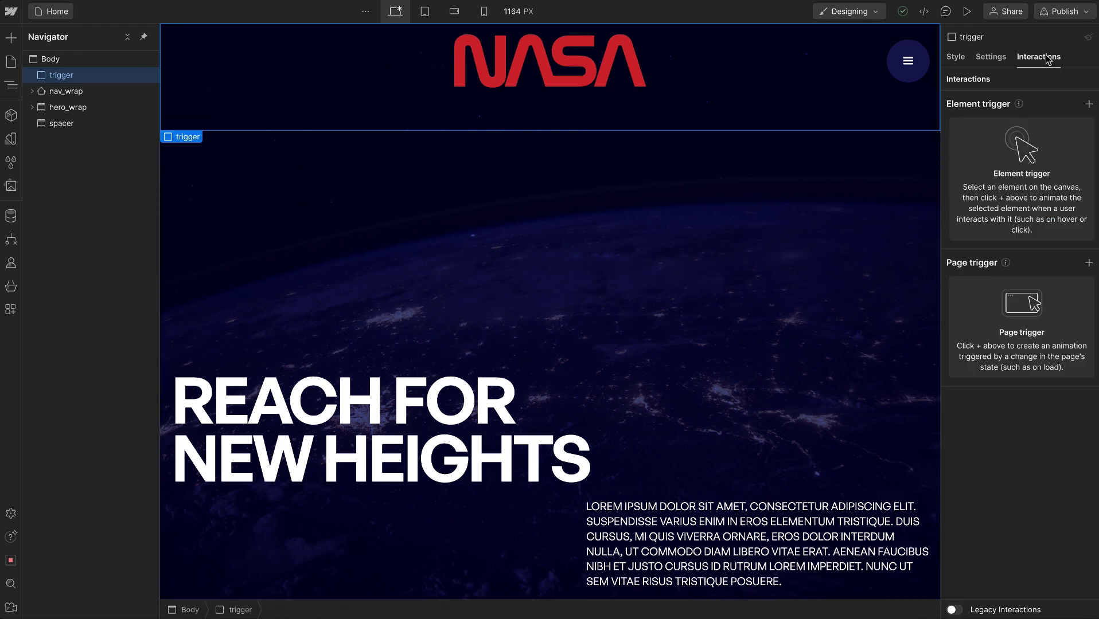
pyautogui.click(1089, 105)
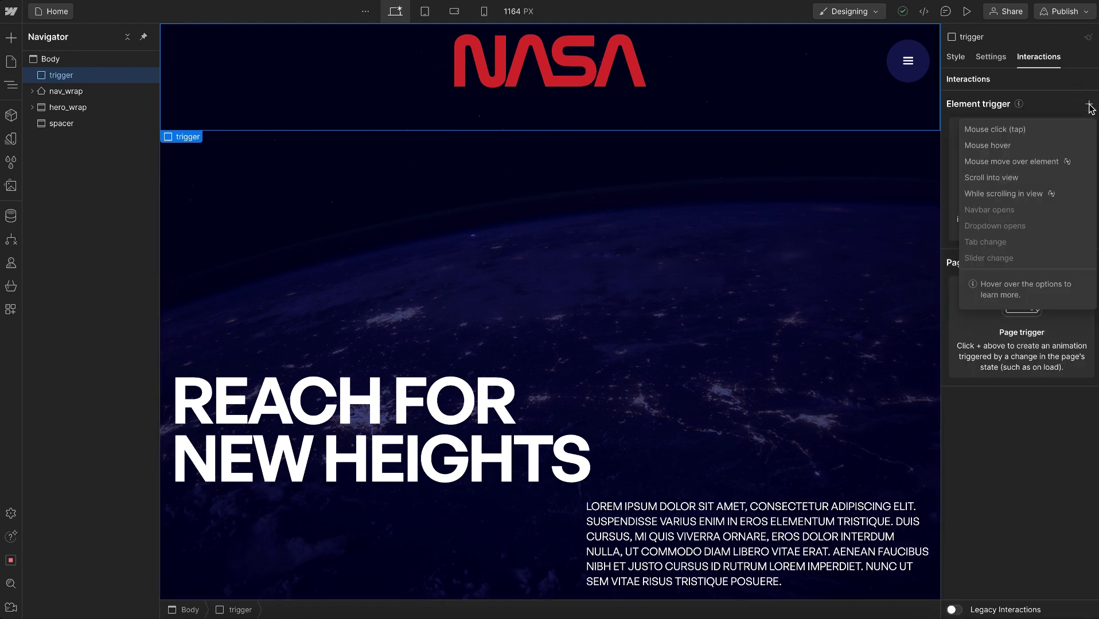
pyautogui.click(989, 178)
pyautogui.click(1060, 349)
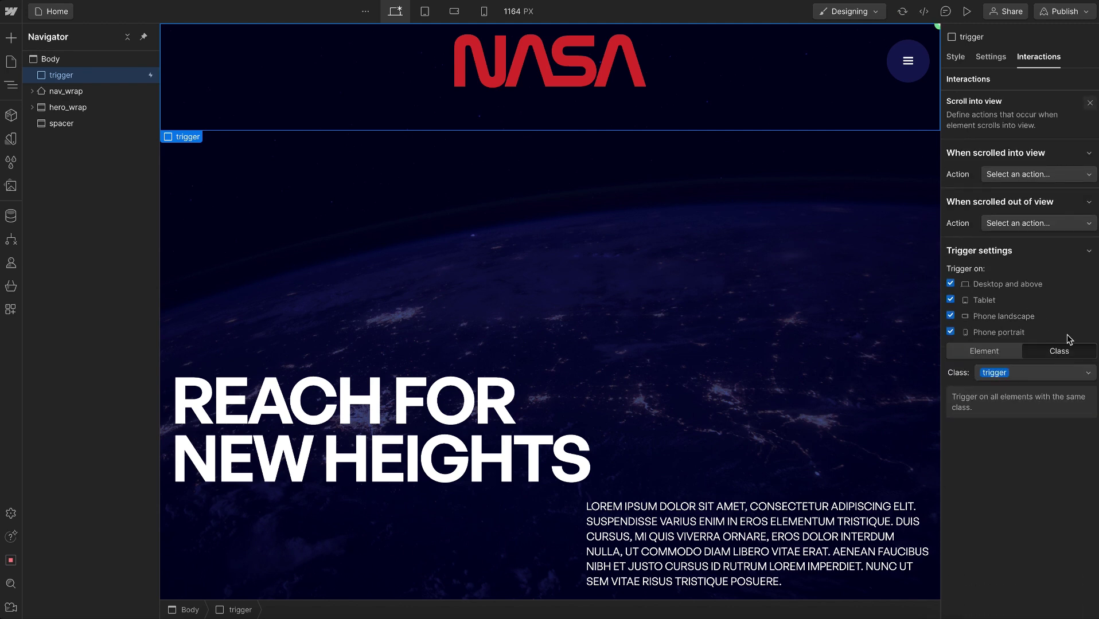
# Step: Set the scrolled-into-view action to start a new timed animation named Scrolled Up
pyautogui.scroll(-3, 913, 212)
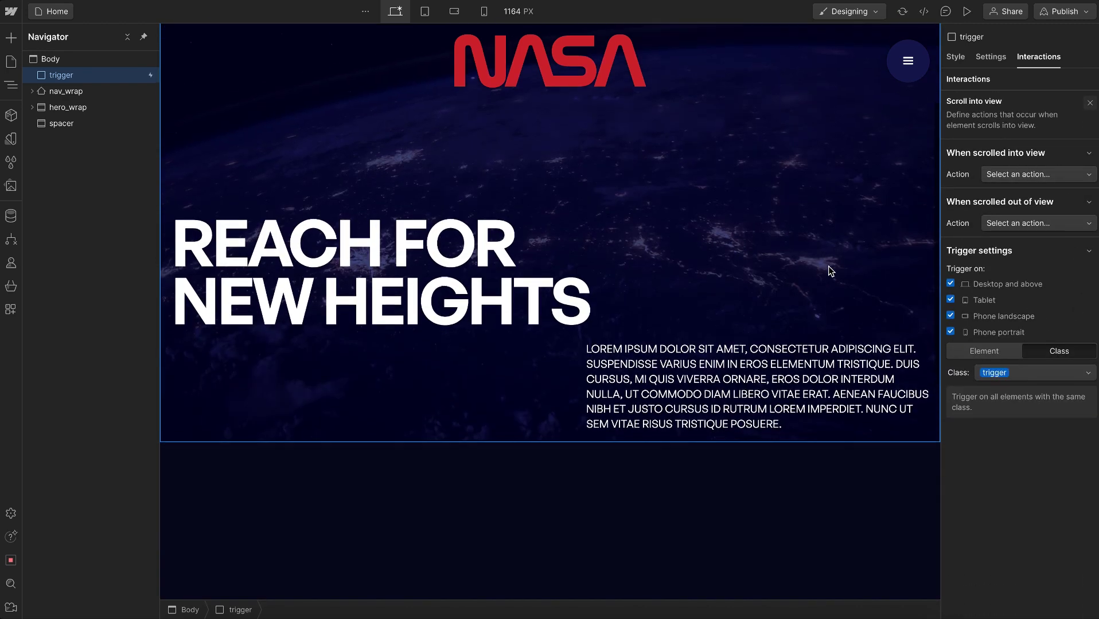
pyautogui.scroll(3, 842, 200)
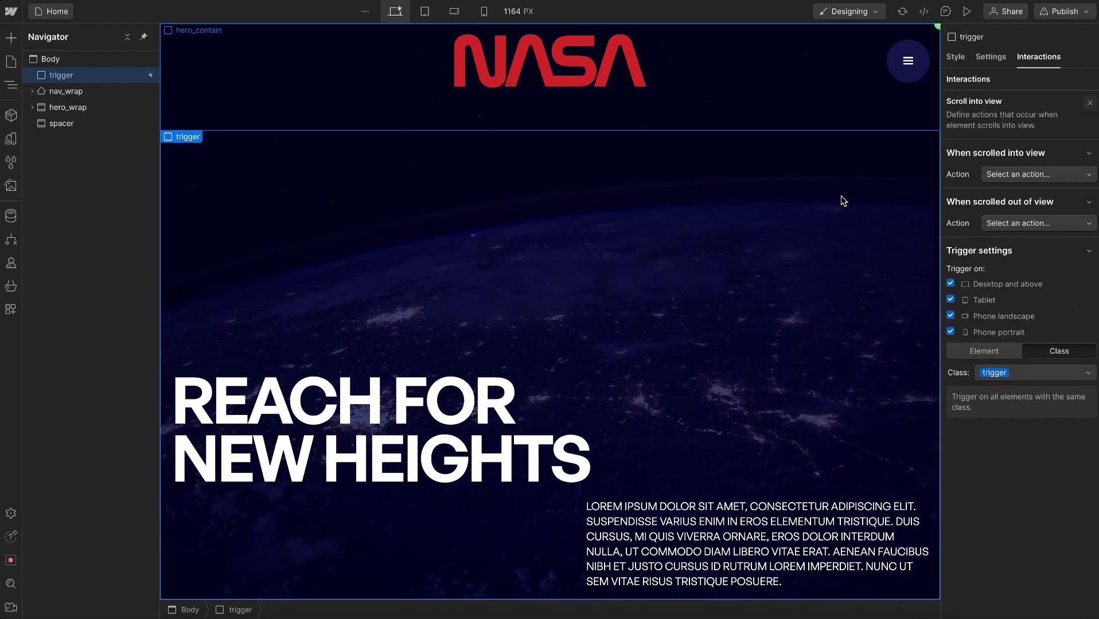
pyautogui.click(1013, 175)
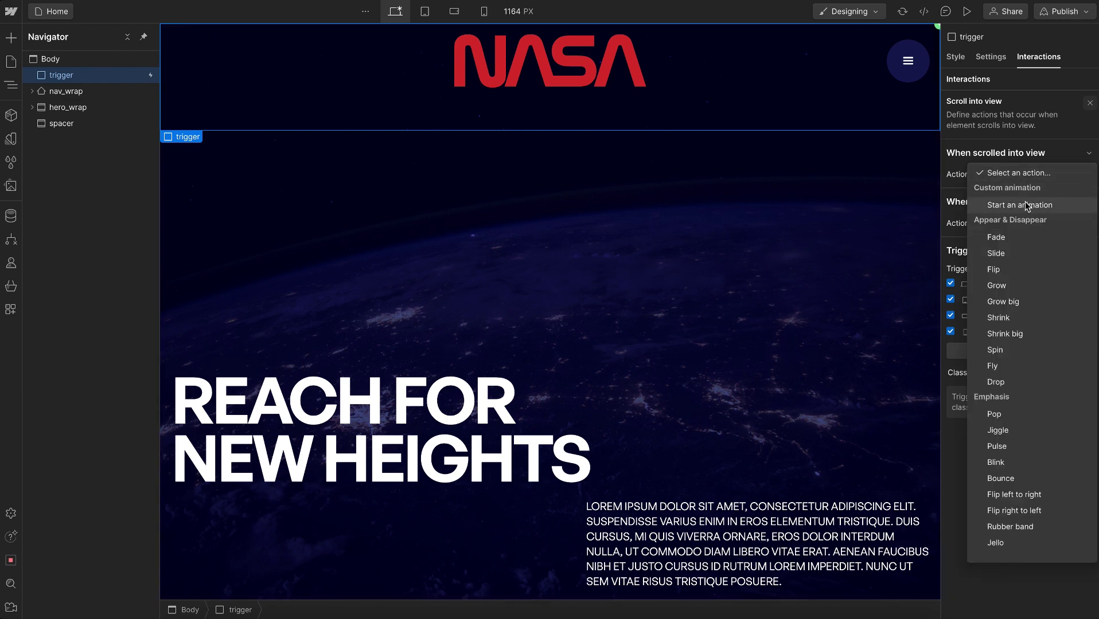
pyautogui.click(1024, 201)
pyautogui.click(1088, 217)
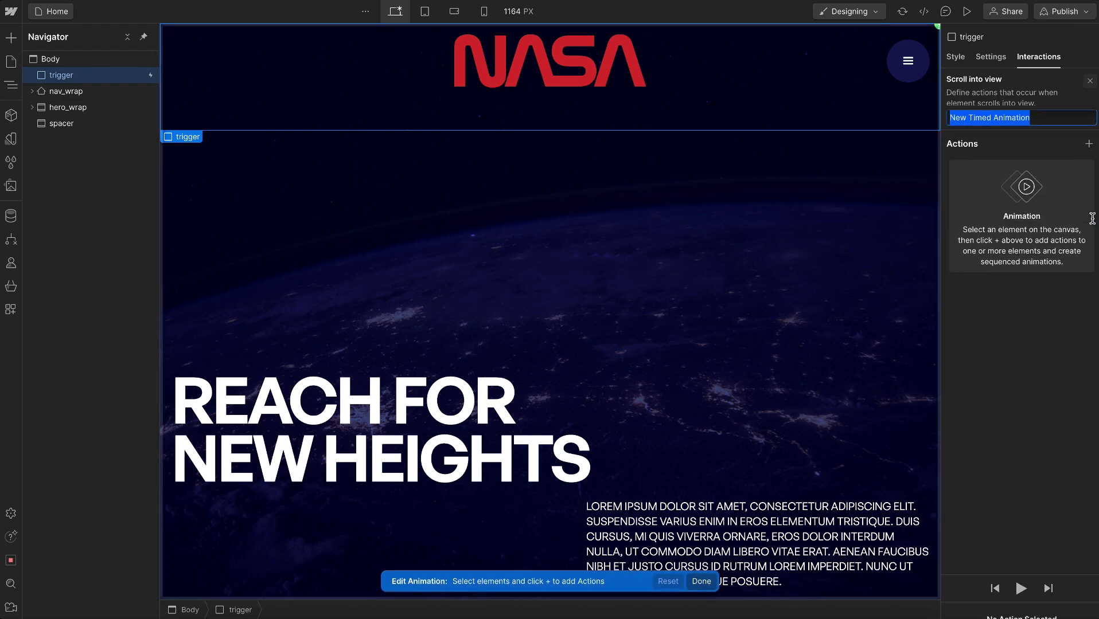
pyautogui.write('Scrolle')
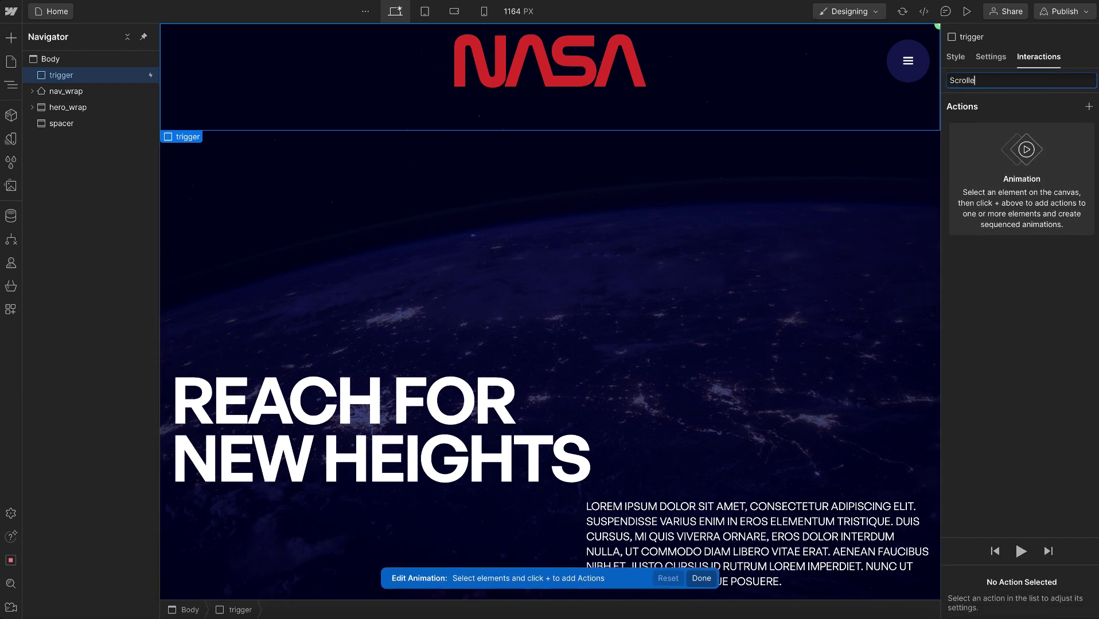
pyautogui.write('d Up')
pyautogui.press('Return')
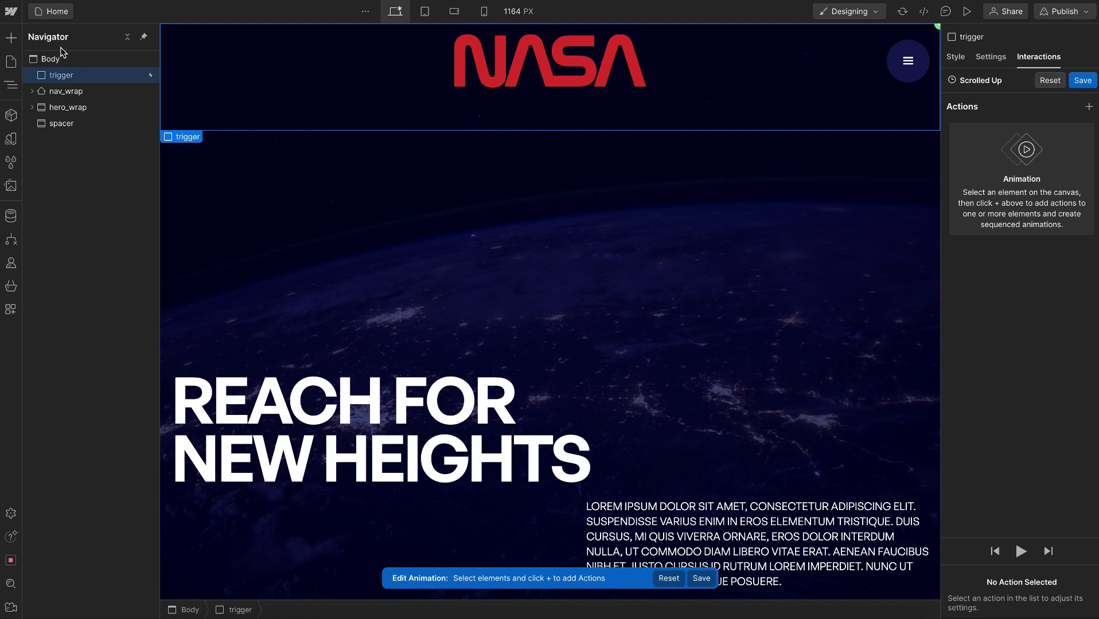
# Step: Add a Size action targeting nav_logo_target, inside nav_top, to the Scrolled Up animation
pyautogui.click(31, 108)
pyautogui.click(32, 109)
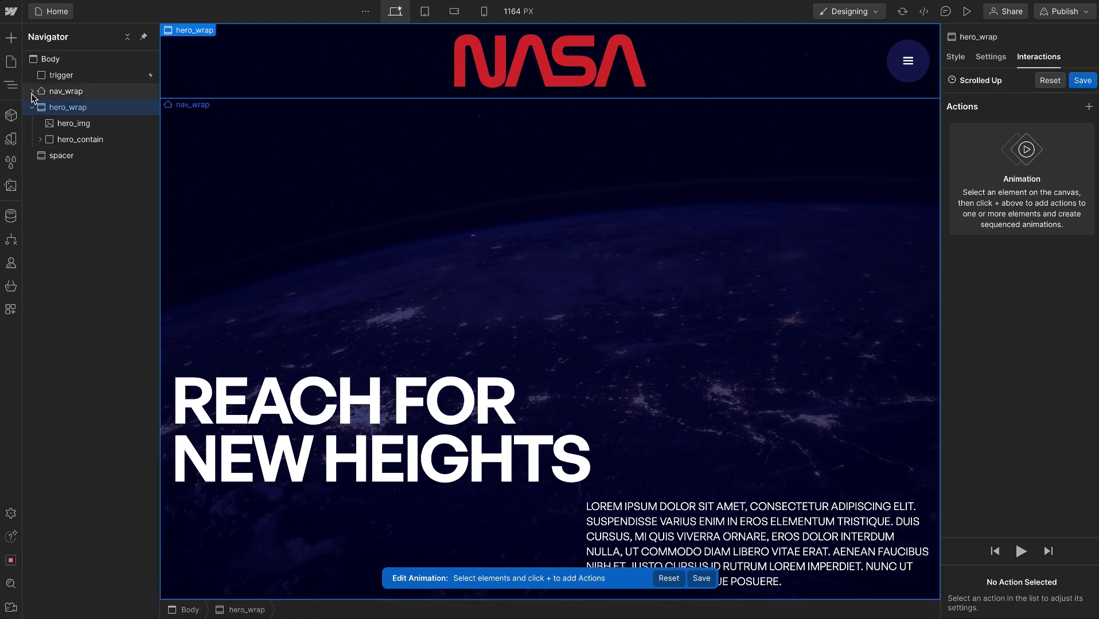
pyautogui.click(31, 92)
pyautogui.click(112, 178)
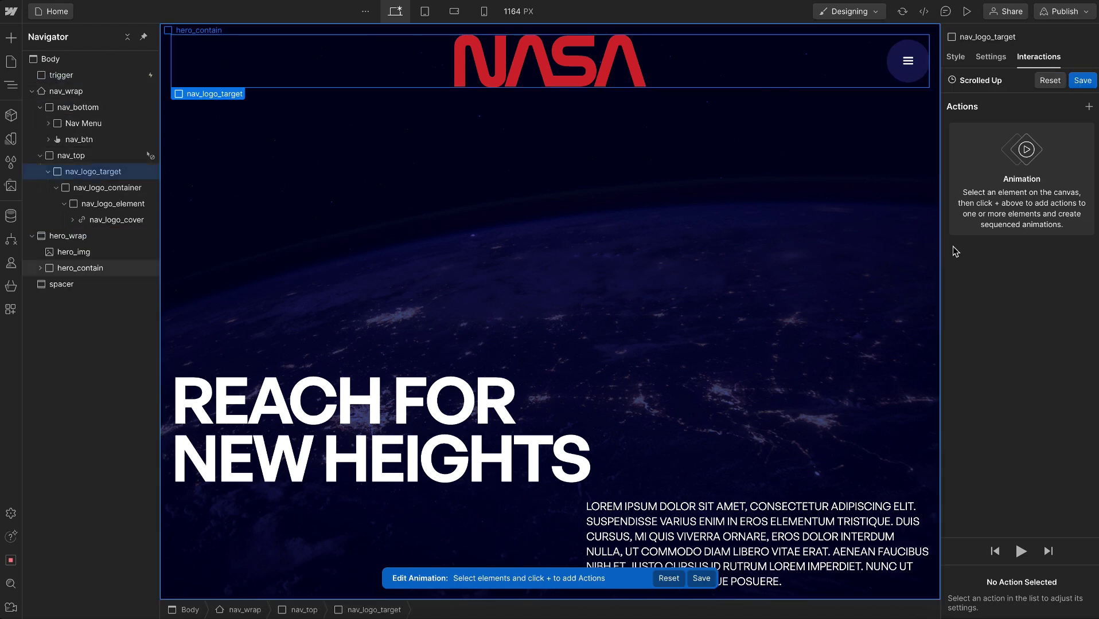
pyautogui.click(1088, 107)
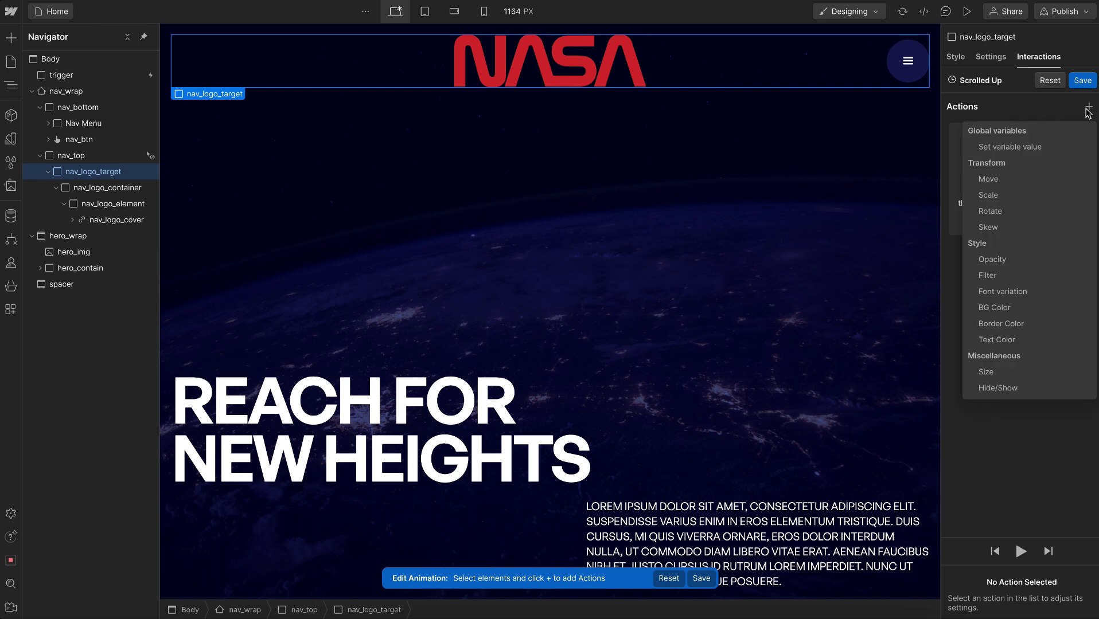
pyautogui.click(1000, 372)
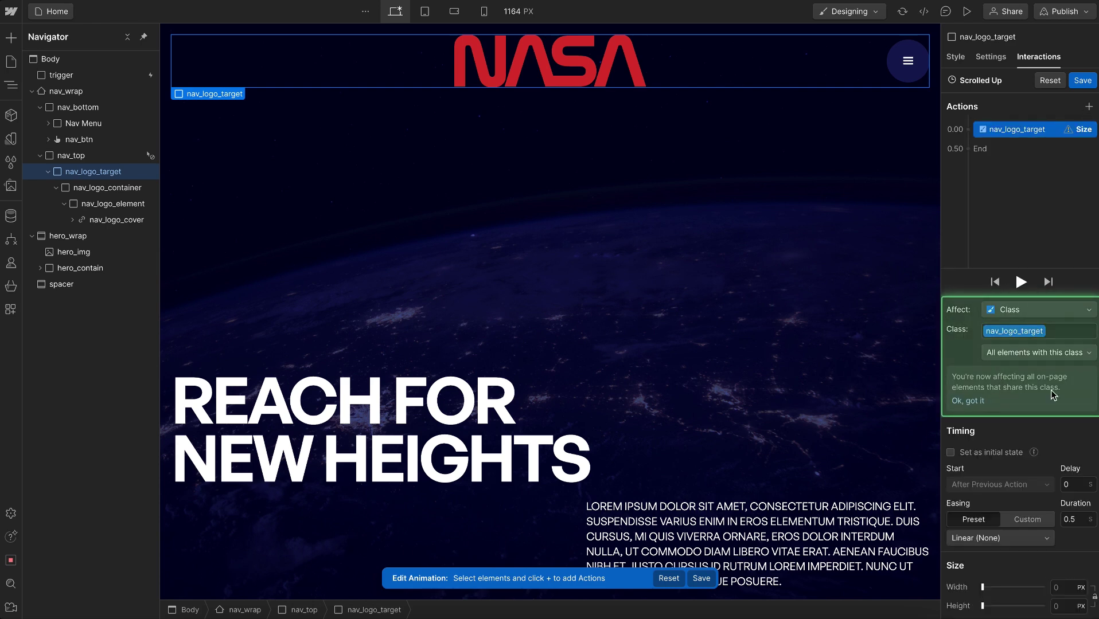
# Step: Set the Size action of nav_logo_target to a width of 100% and a height of 5 REM
pyautogui.click(1068, 588)
pyautogui.write('100')
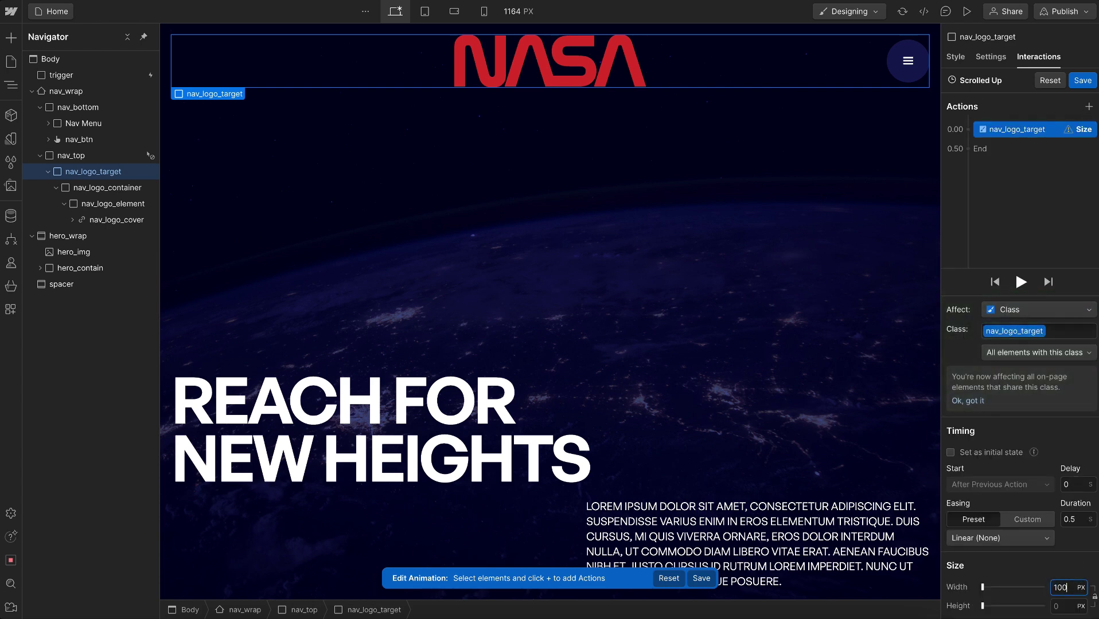
pyautogui.write('%')
pyautogui.click(1064, 606)
pyautogui.press('Return')
# Step: Set the Size action's duration to 0.8 s with In Out Quart easing and save the Scrolled Up animation
pyautogui.click(1077, 522)
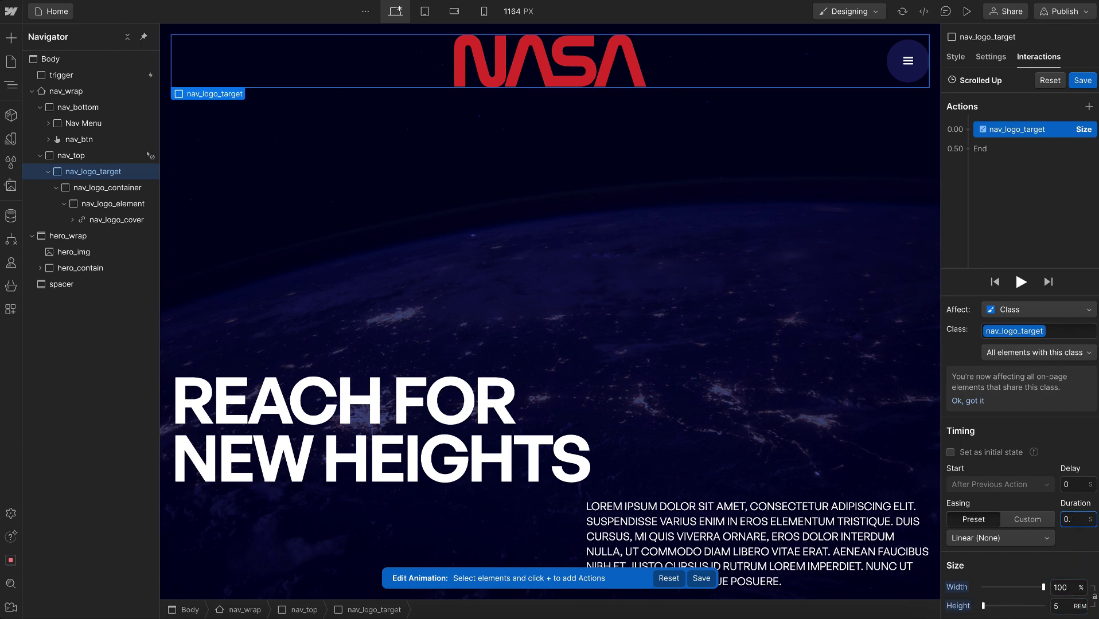
pyautogui.click(1015, 539)
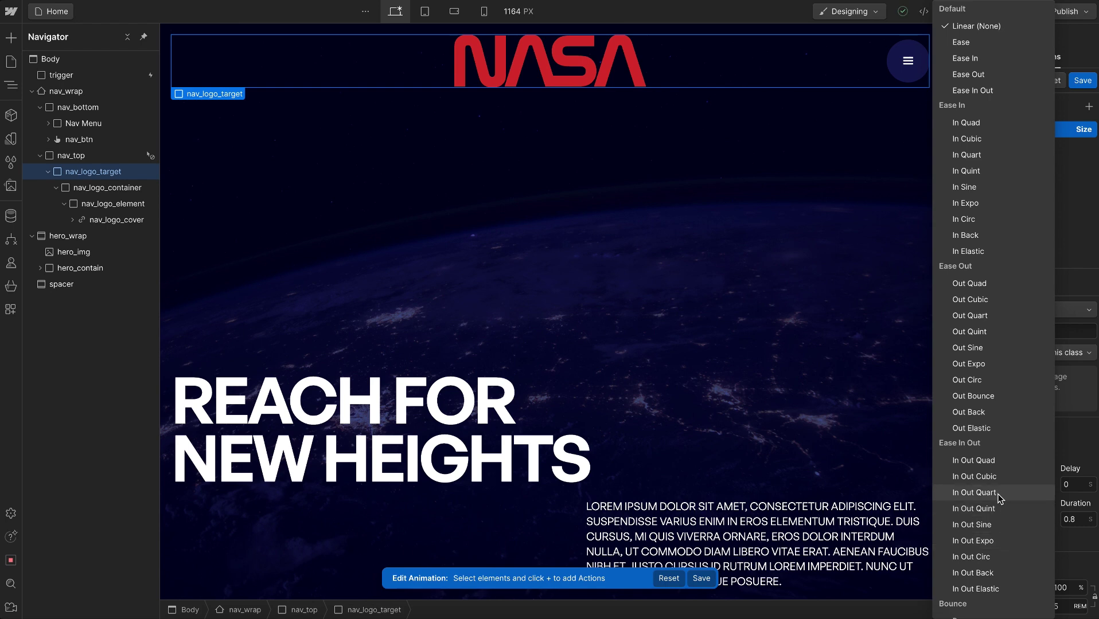
pyautogui.click(974, 493)
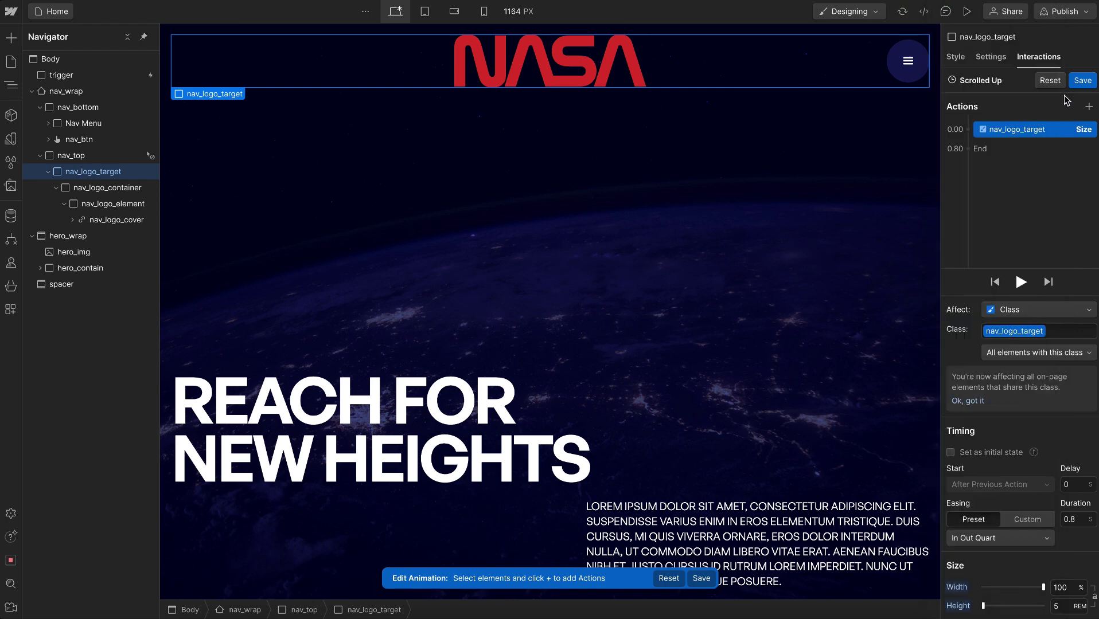
pyautogui.click(1081, 81)
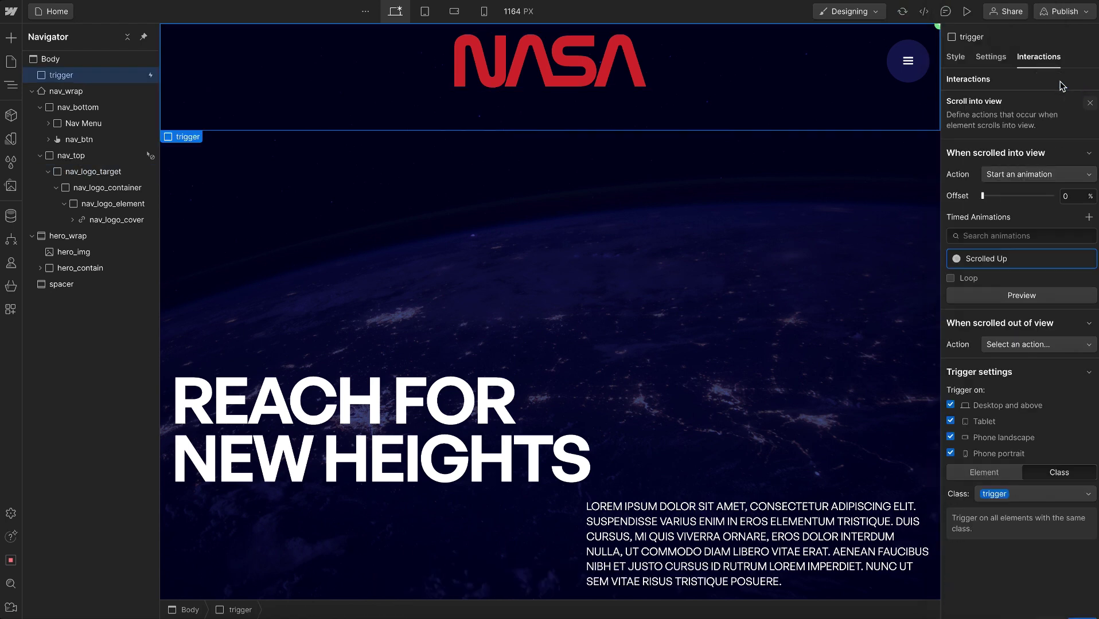
# Step: Set the scrolled-out-of-view action to start an animation and duplicate the Scrolled Up animation
pyautogui.click(1010, 347)
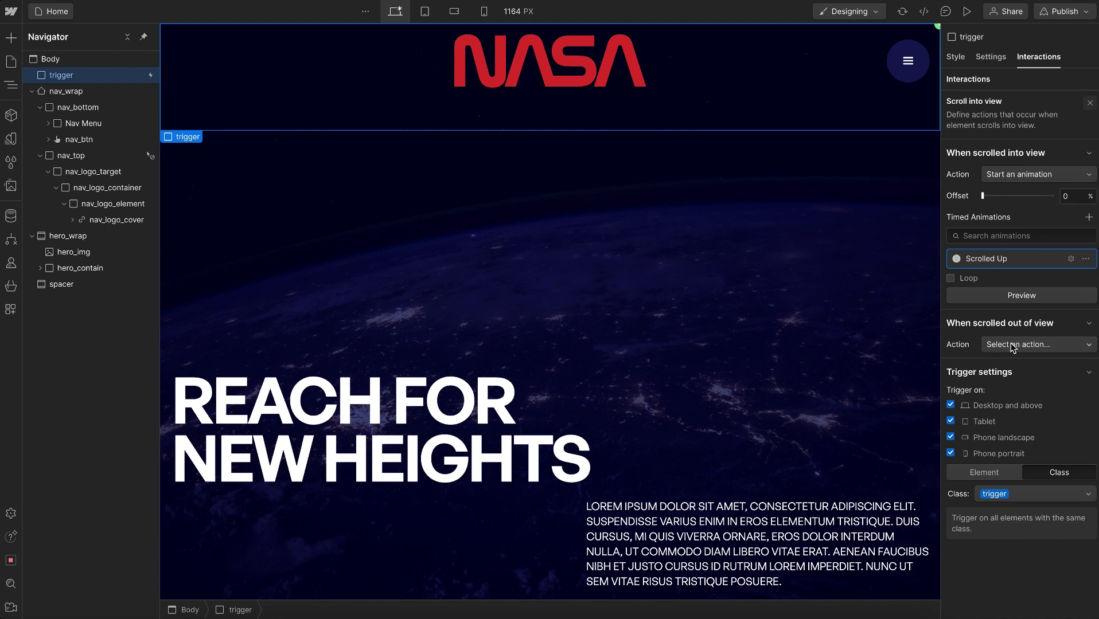
pyautogui.click(1019, 265)
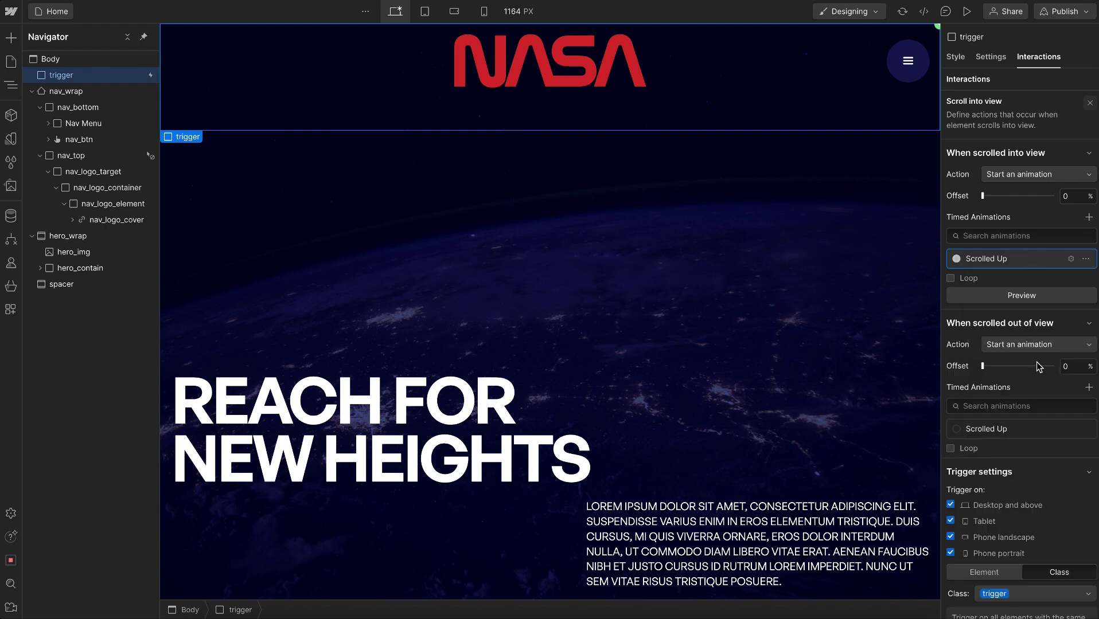
pyautogui.click(1085, 429)
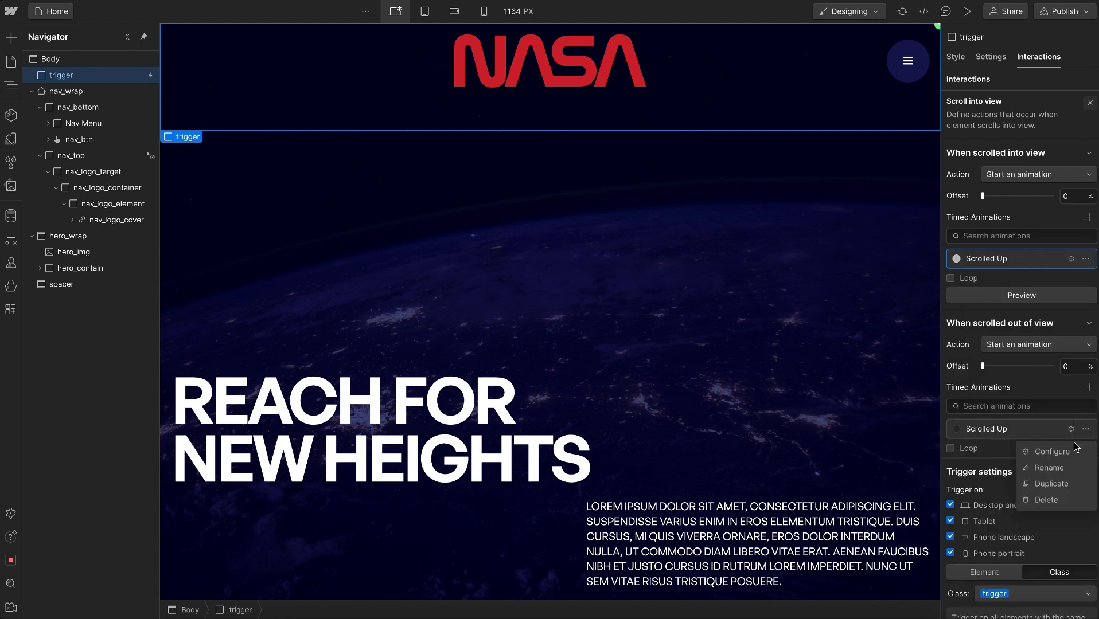
pyautogui.click(1050, 485)
# Step: Assign the duplicated animation to the scrolled-out-of-view action and rename it Scrolled Down
pyautogui.click(991, 469)
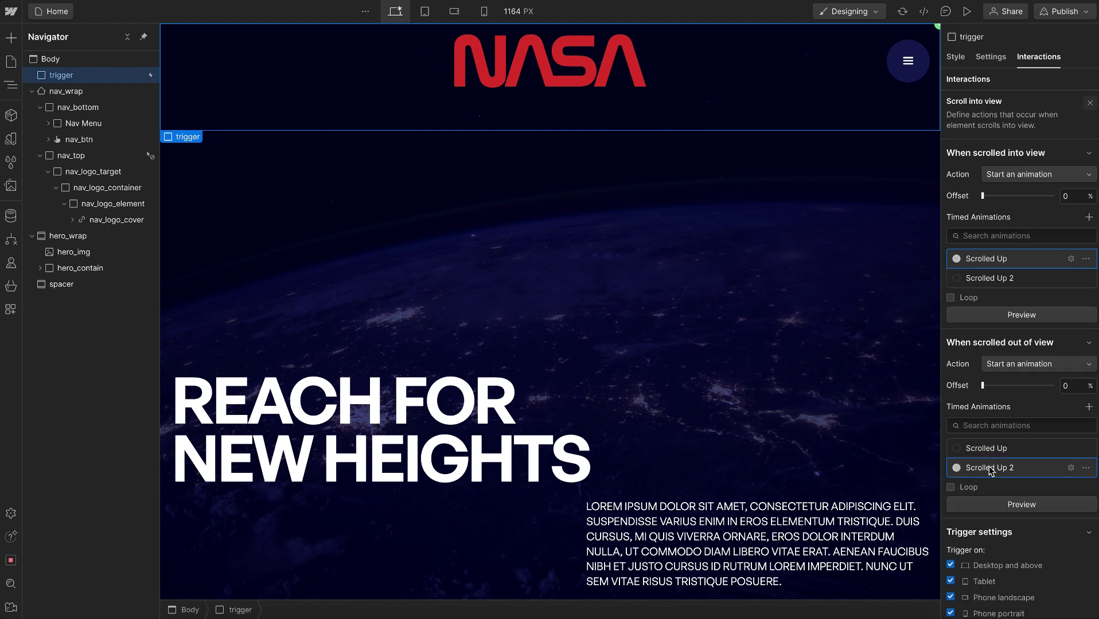
pyautogui.click(991, 469)
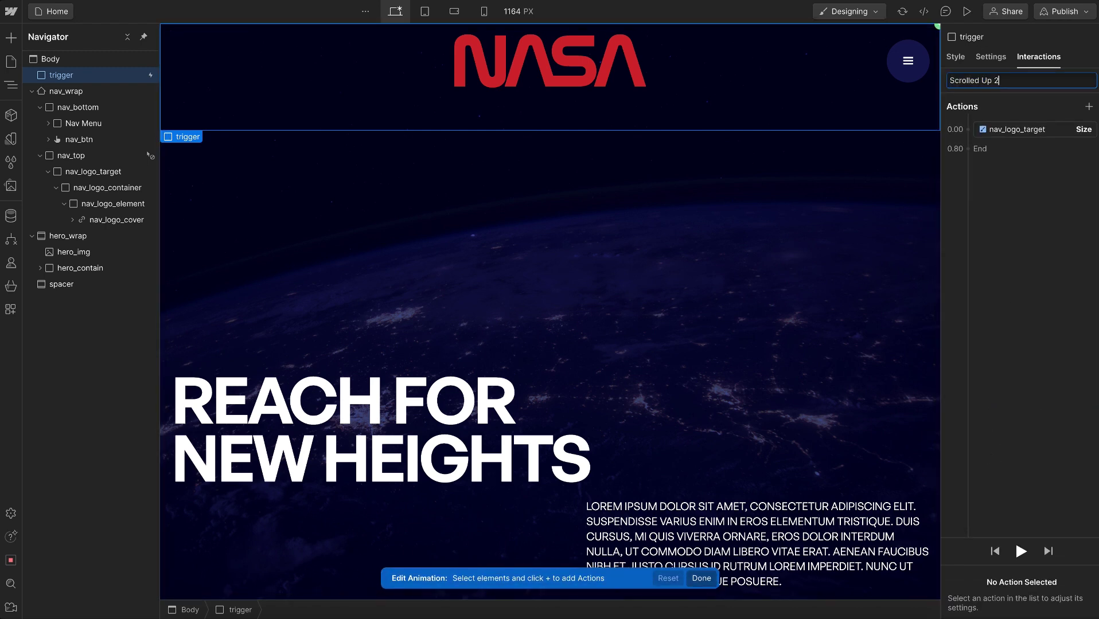
pyautogui.press('Return')
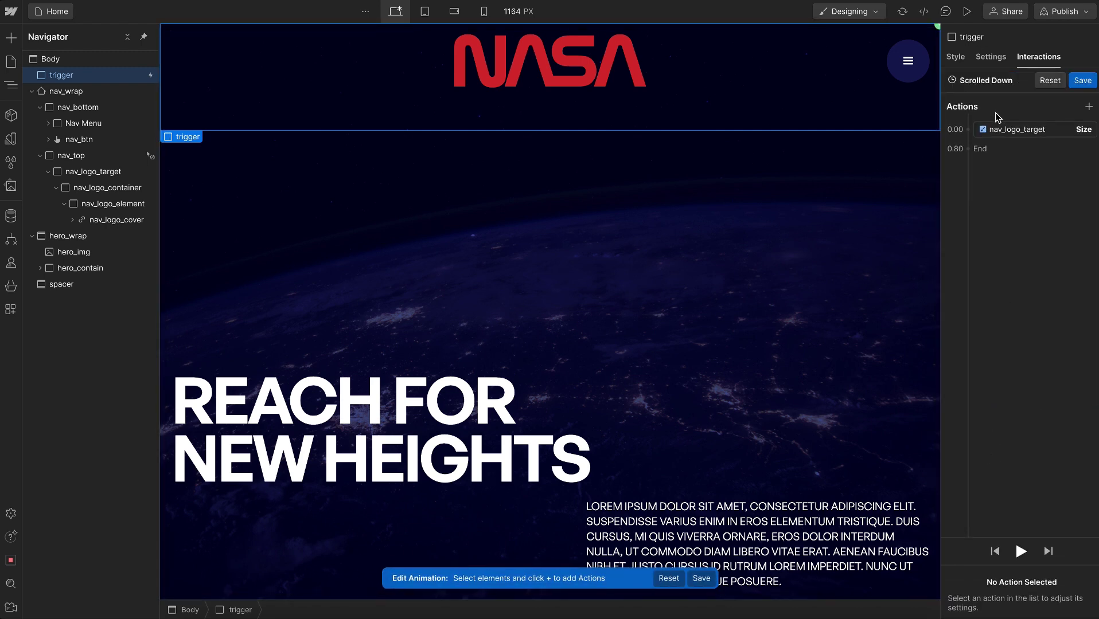
# Step: Set the width of the nav_logo_target Size action in Scrolled Down to 0%
pyautogui.click(1009, 129)
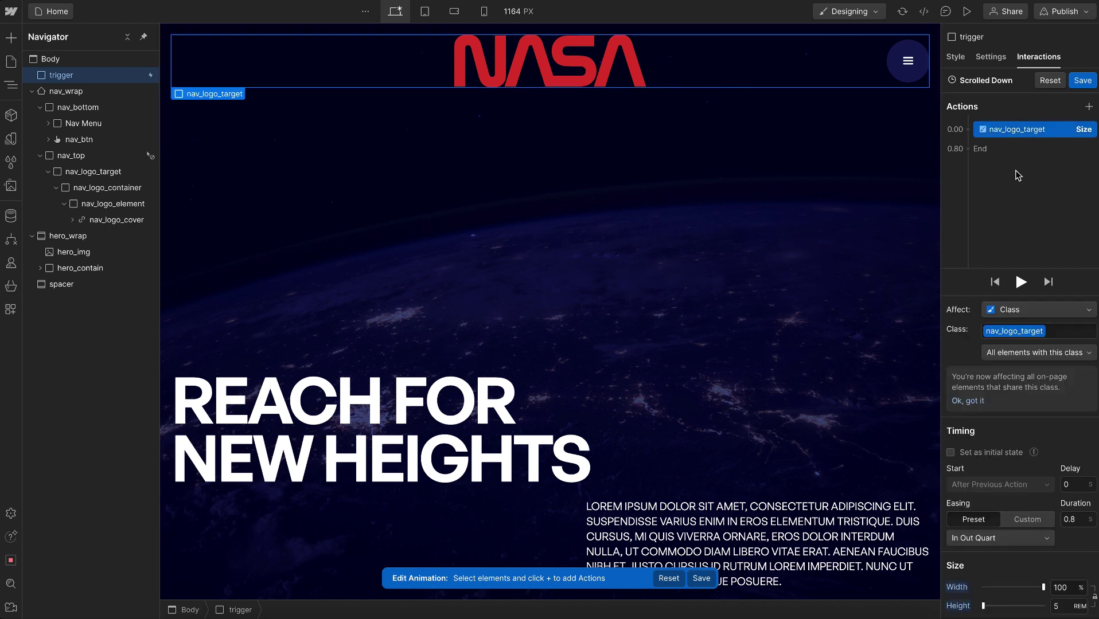
pyautogui.doubleClick(1067, 586)
pyautogui.write('60')
pyautogui.press('BackSpace')
pyautogui.press('BackSpace')
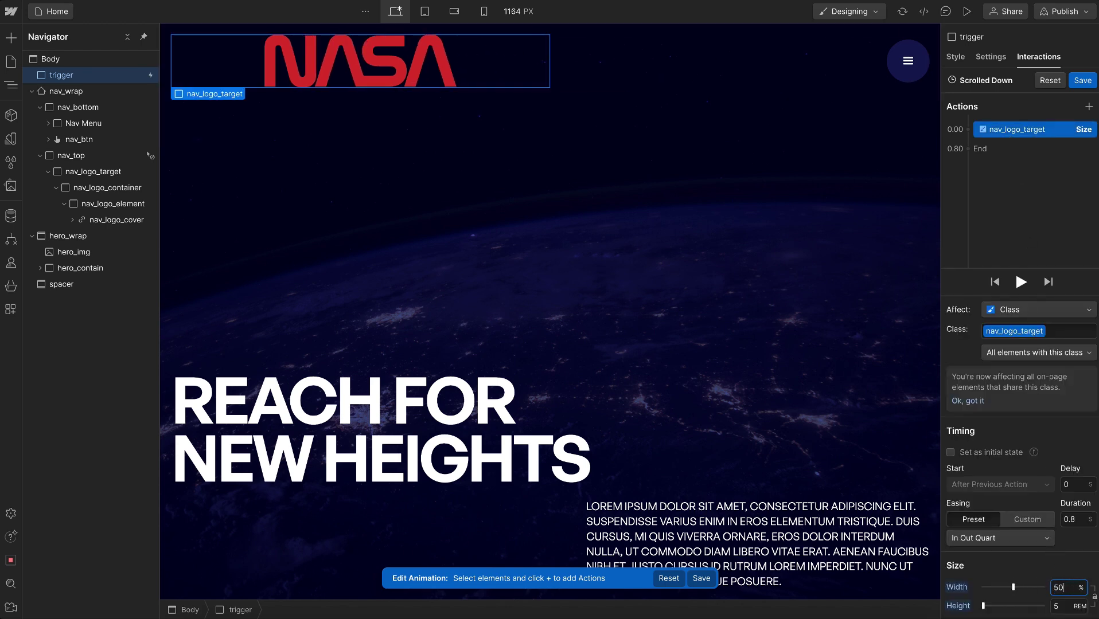
pyautogui.write('10')
pyautogui.press('BackSpace')
pyautogui.press('BackSpace')
pyautogui.write('0')
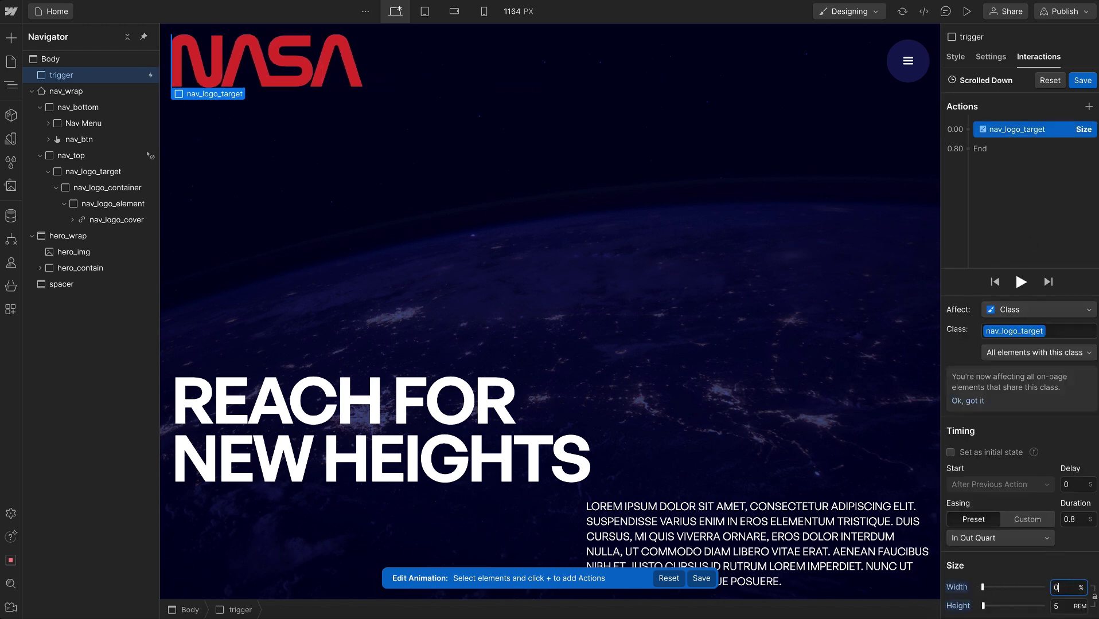
# Step: Set the height of the Size action in Scrolled Down to 2 REM and play the animation to check it
pyautogui.doubleClick(1069, 609)
pyautogui.write('3')
pyautogui.press('BackSpace')
pyautogui.write('2')
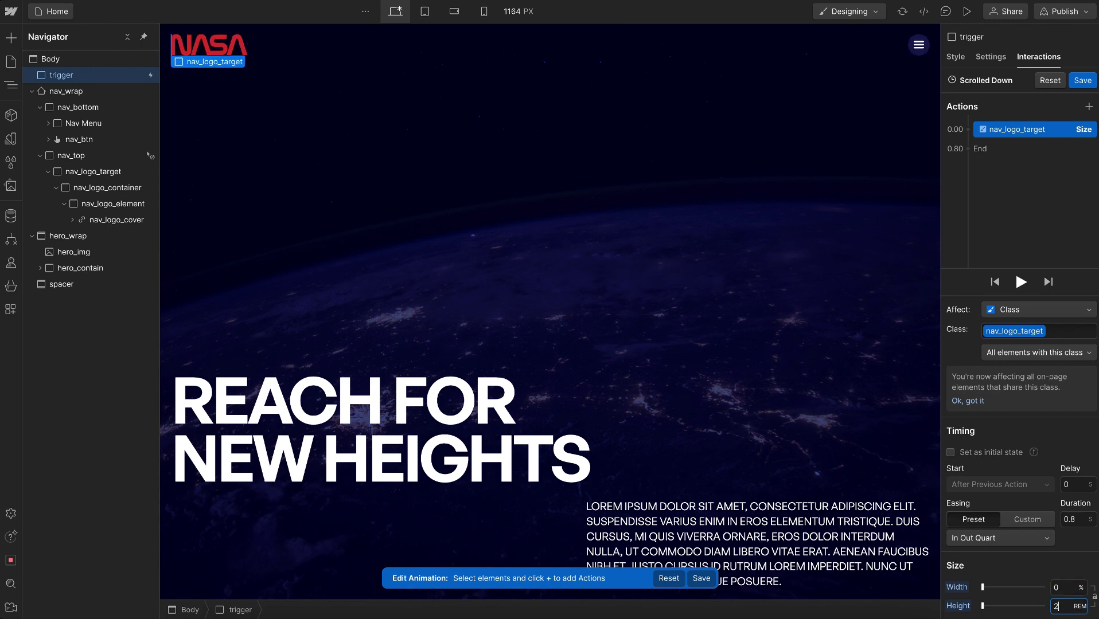
pyautogui.click(1022, 283)
pyautogui.click(1022, 283)
pyautogui.click(1022, 283)
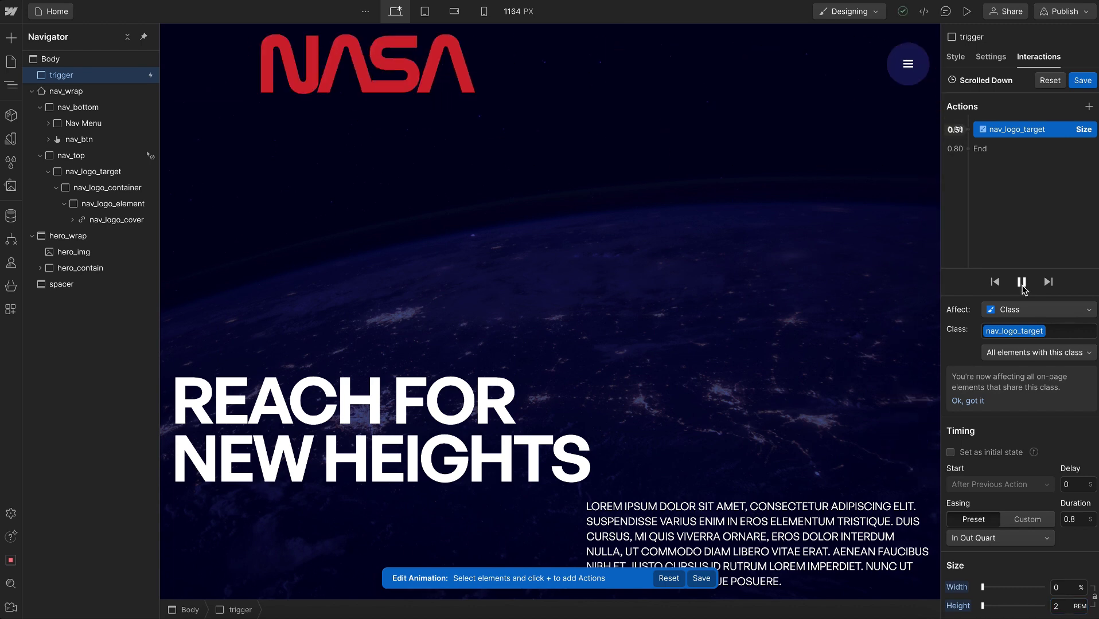
# Step: Duplicate the nav_logo_target Size action in Scrolled Down and set the first one as the initial state
pyautogui.rightClick(1001, 134)
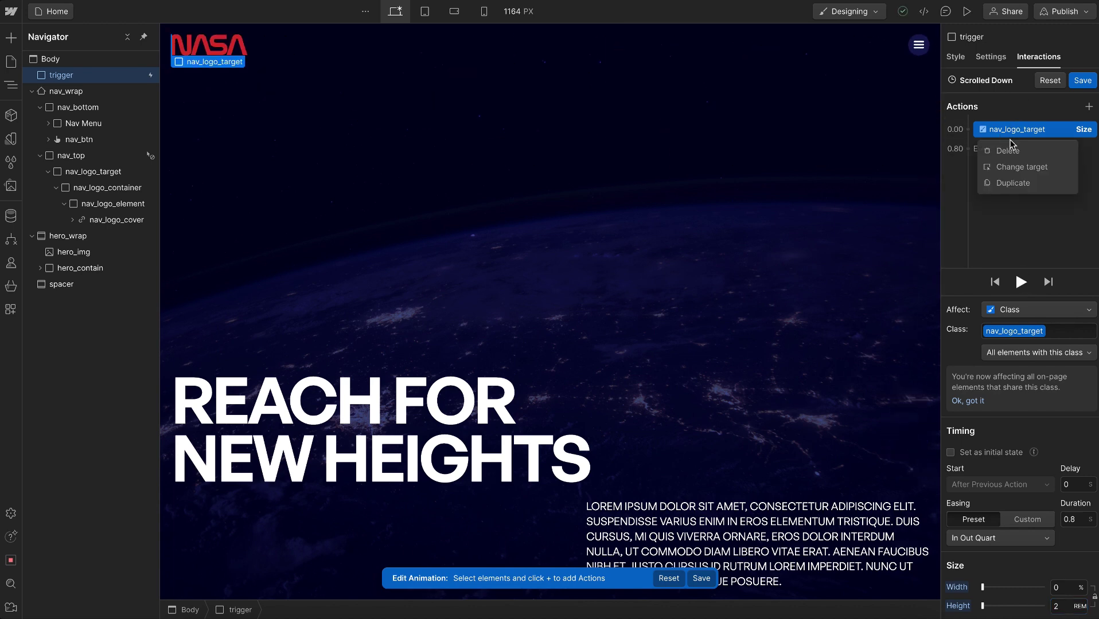
pyautogui.click(1012, 192)
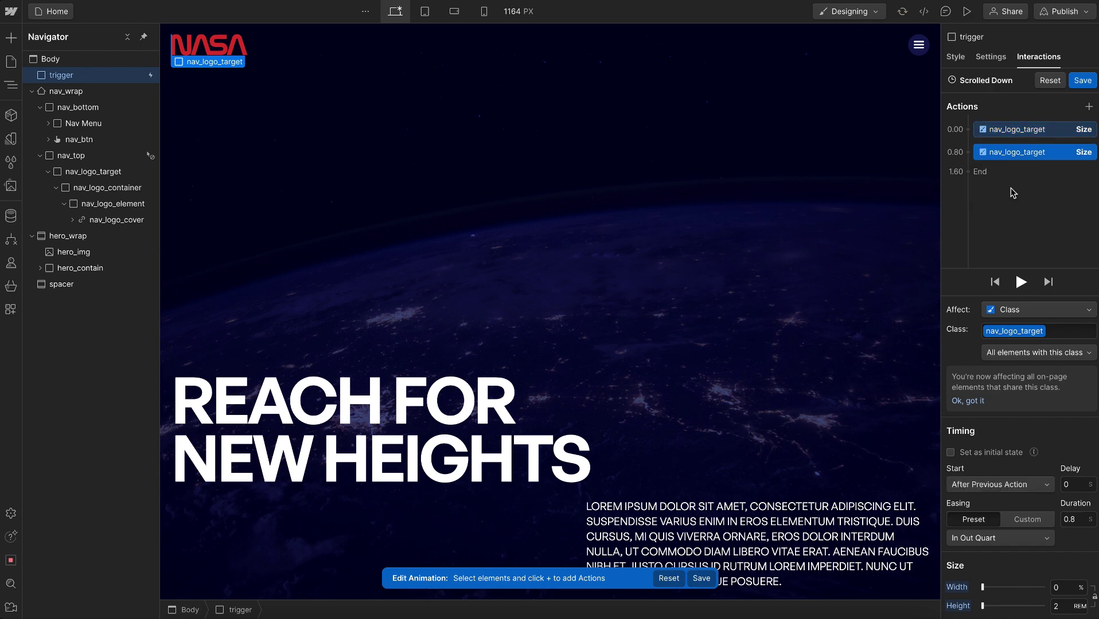
pyautogui.click(1036, 130)
pyautogui.click(970, 452)
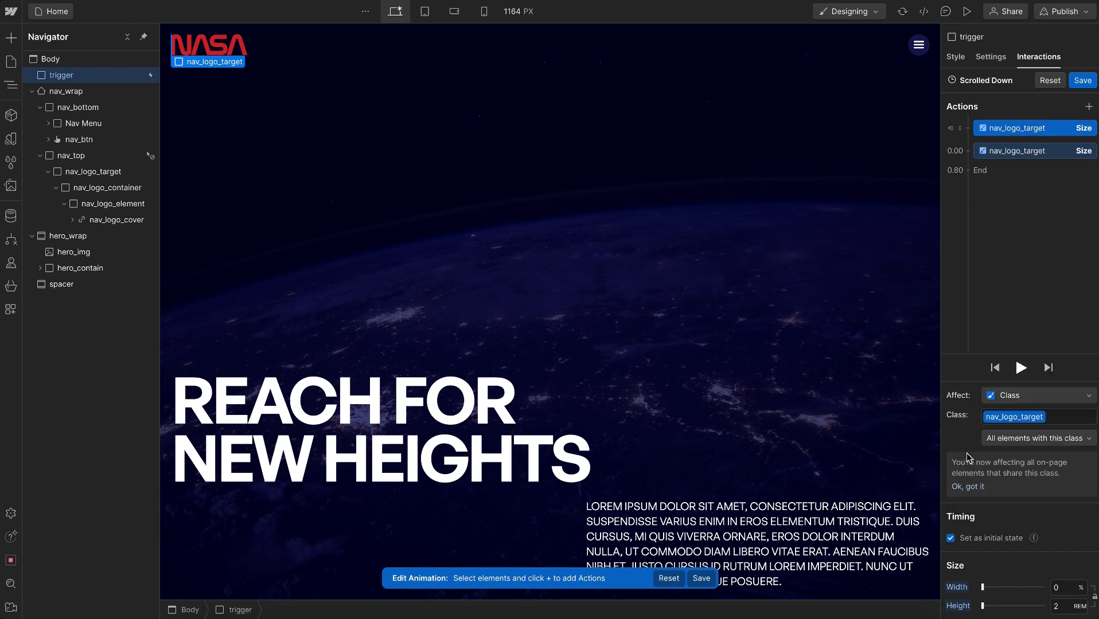
# Step: Set the initial-state Size action of nav_logo_target in Scrolled Down to 100% width and 5 REM height
pyautogui.click(1064, 589)
pyautogui.write('100')
pyautogui.press('Return')
pyautogui.click(1066, 606)
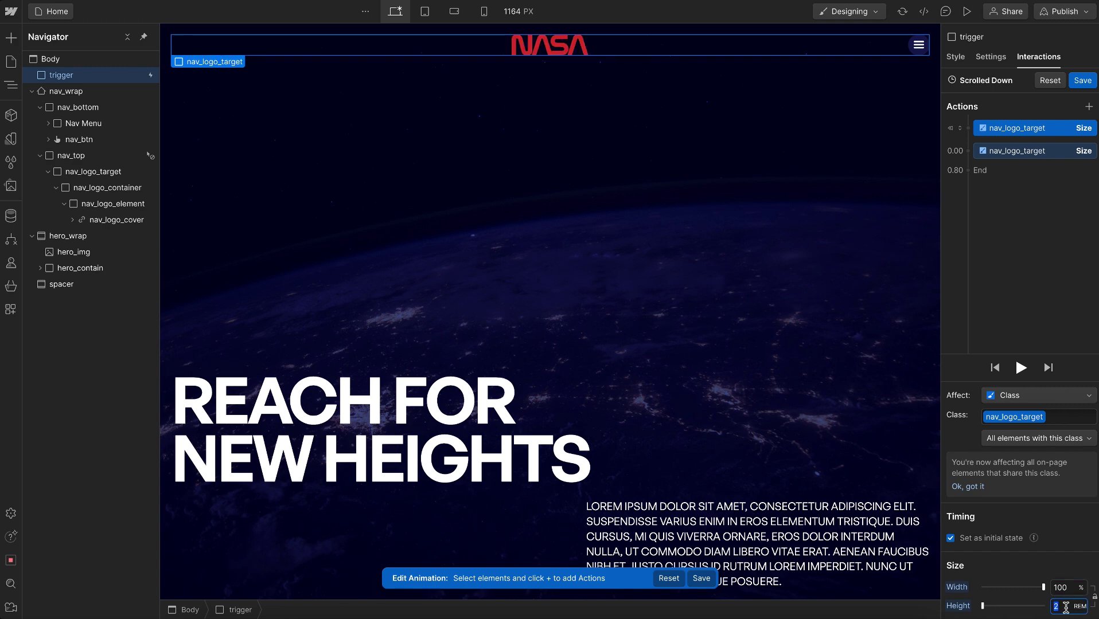
pyautogui.write('5')
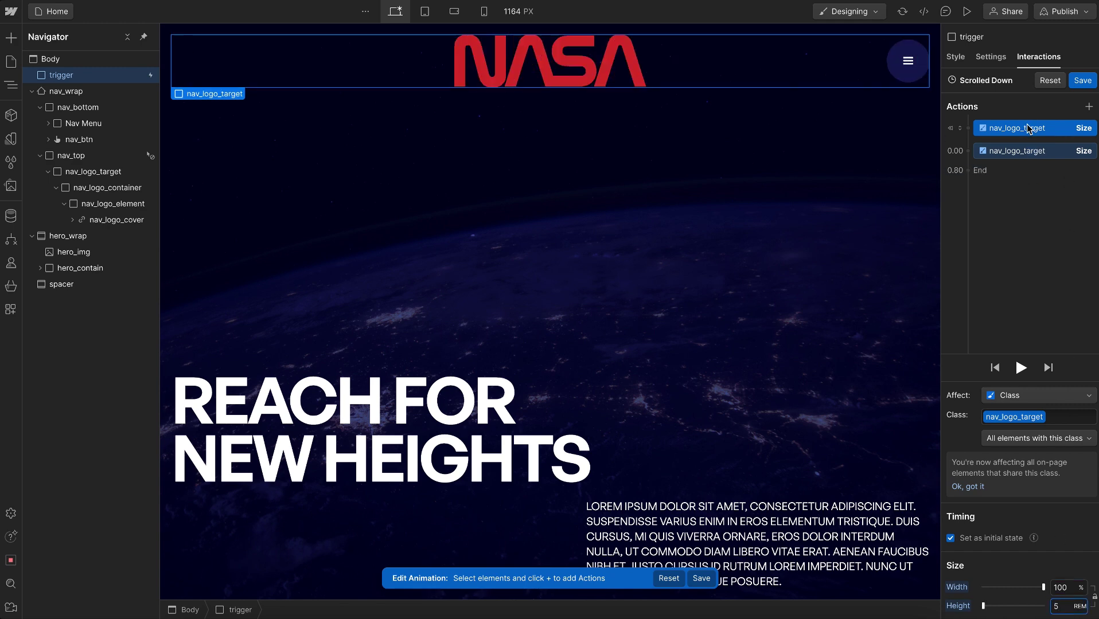
# Step: Play the Scrolled Down animation to check the logo's resizing, and save the animation
pyautogui.click(1021, 367)
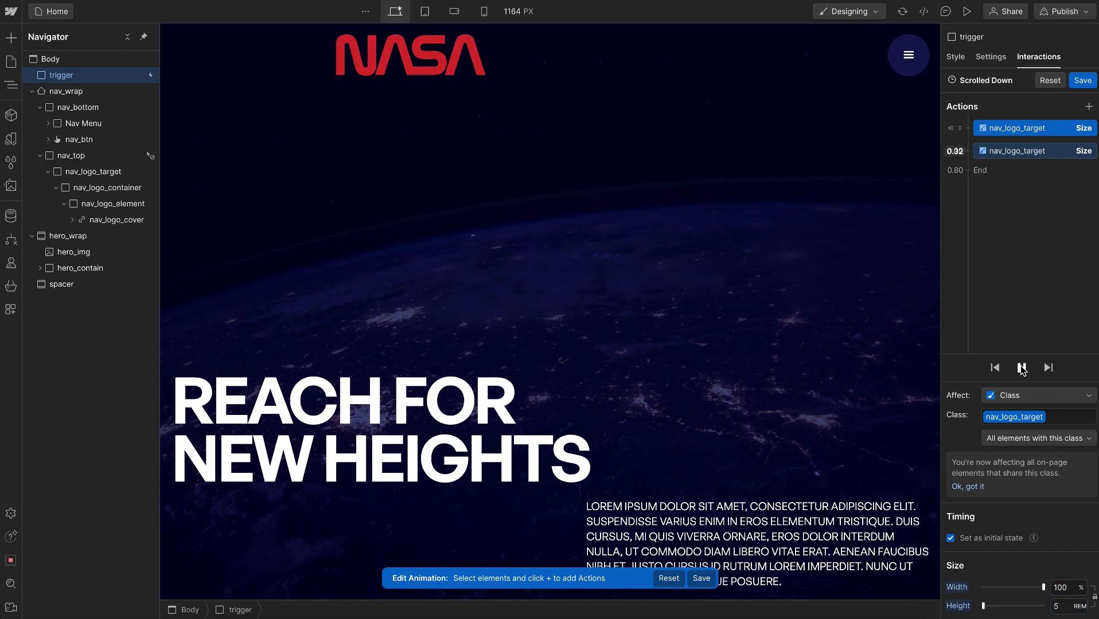
pyautogui.click(1022, 368)
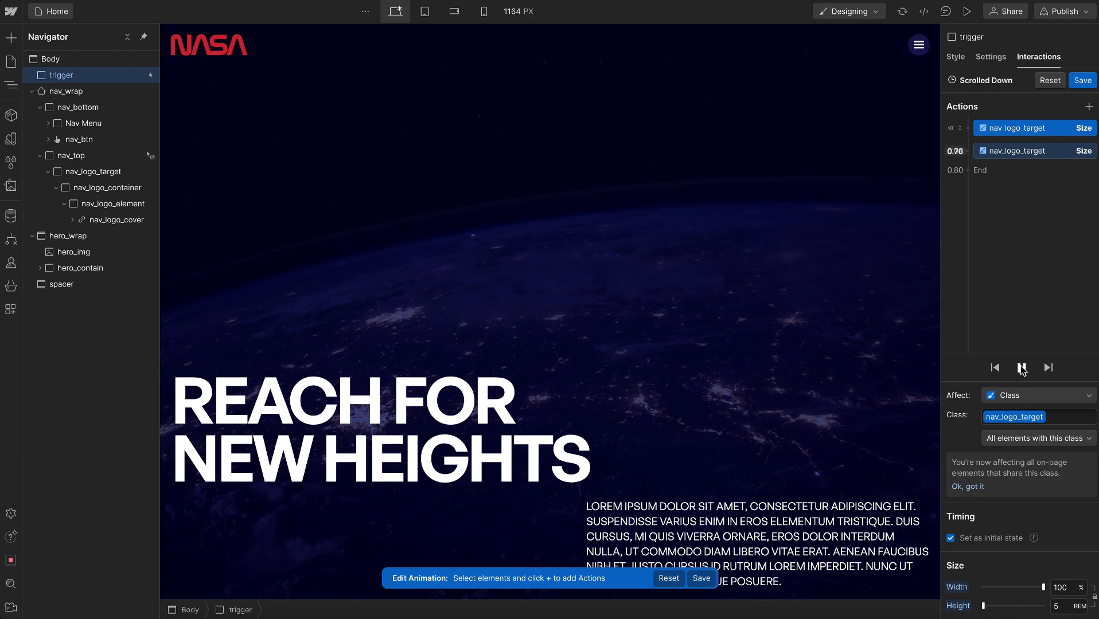
pyautogui.click(1081, 85)
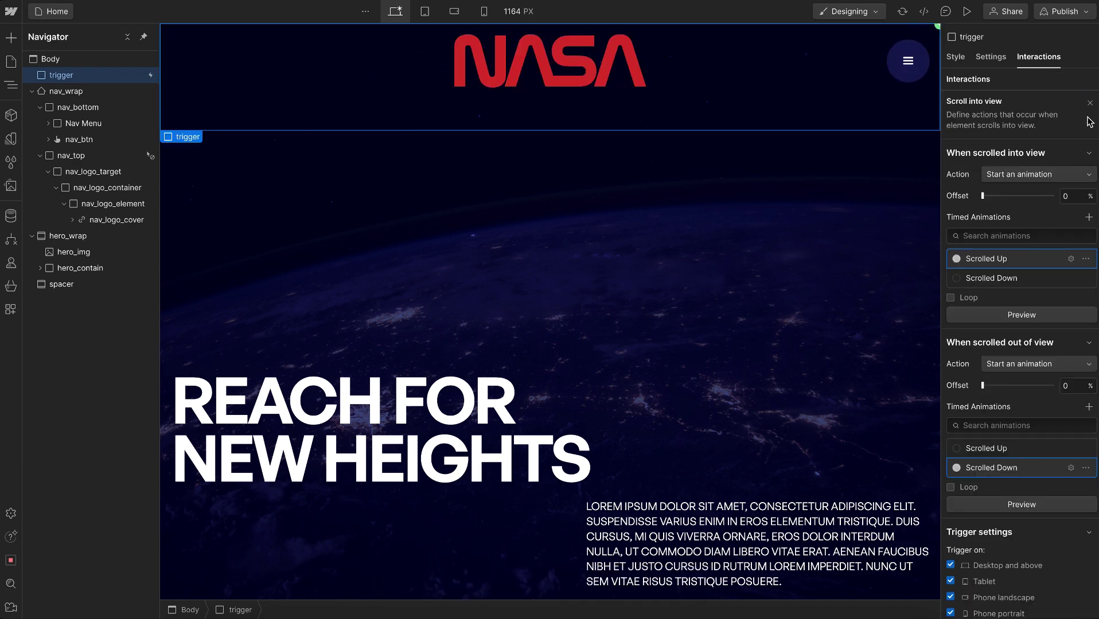
# Step: Preview the page and scroll down and back up to test the logo's scroll animations
pyautogui.click(968, 13)
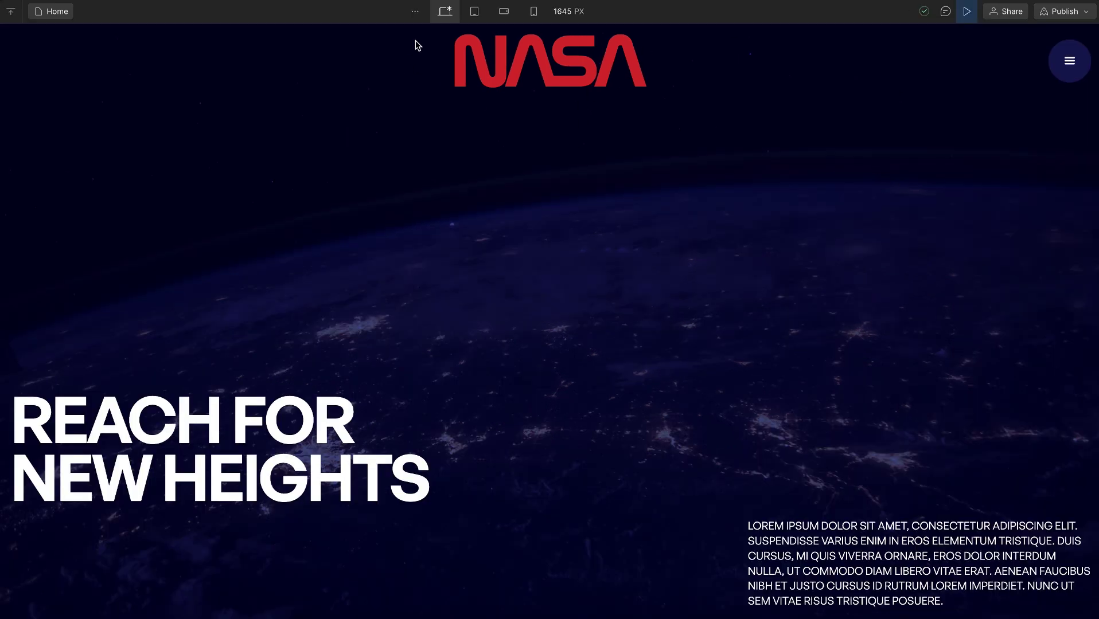
pyautogui.scroll(-5, 830, 206)
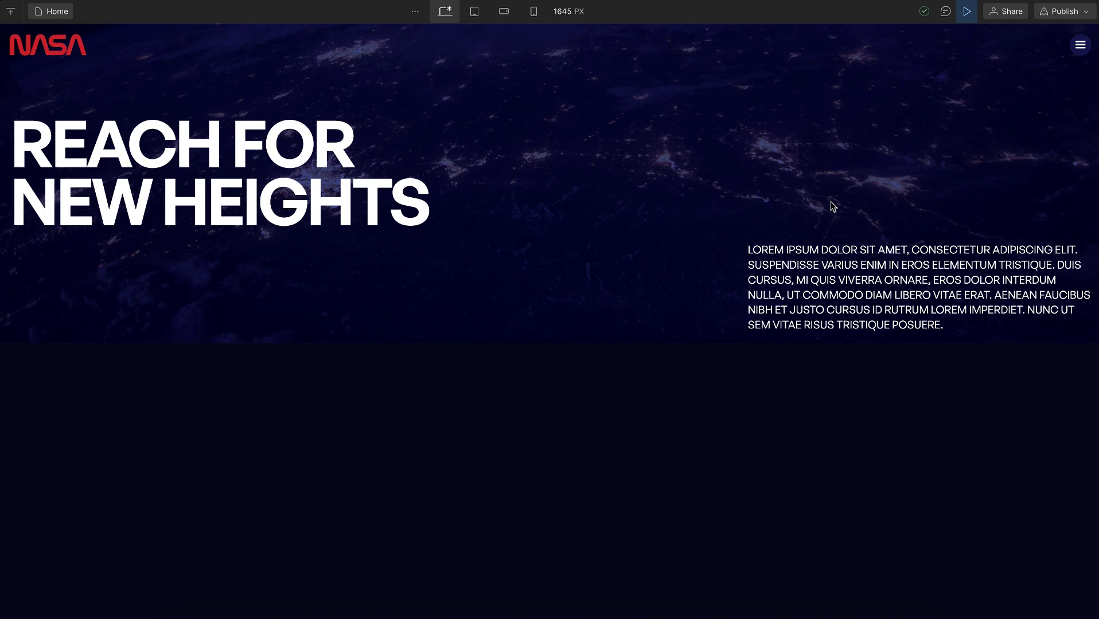
pyautogui.scroll(5, 833, 207)
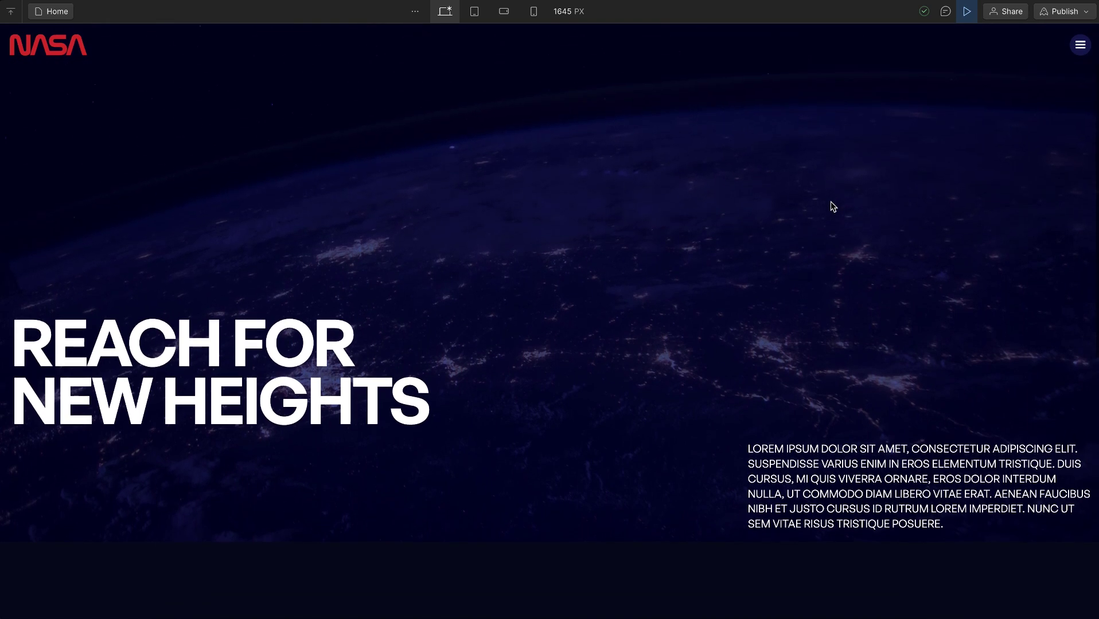
pyautogui.scroll(-2, 833, 206)
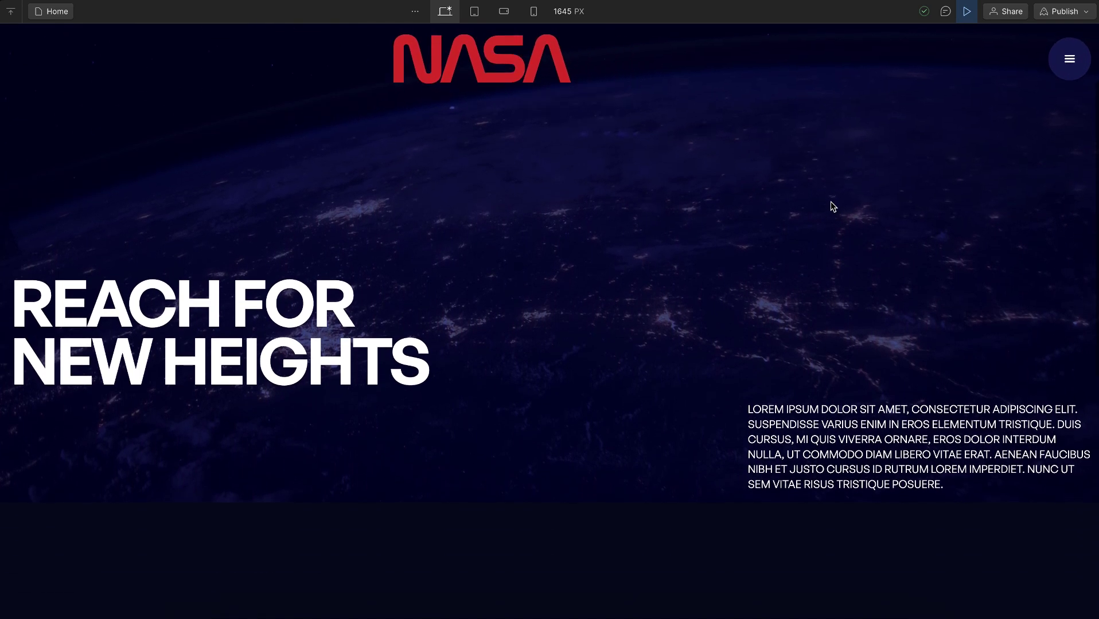